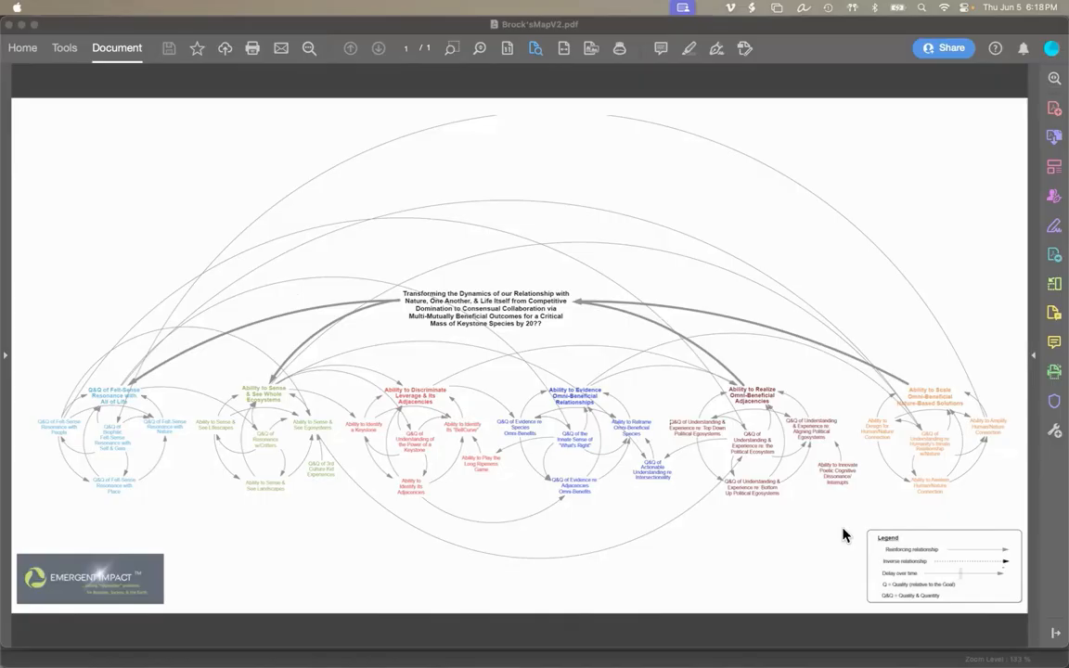
Switch to Vensim and open the font and color defaults of the current view.
key(super+Tab)
key(super+Tab)
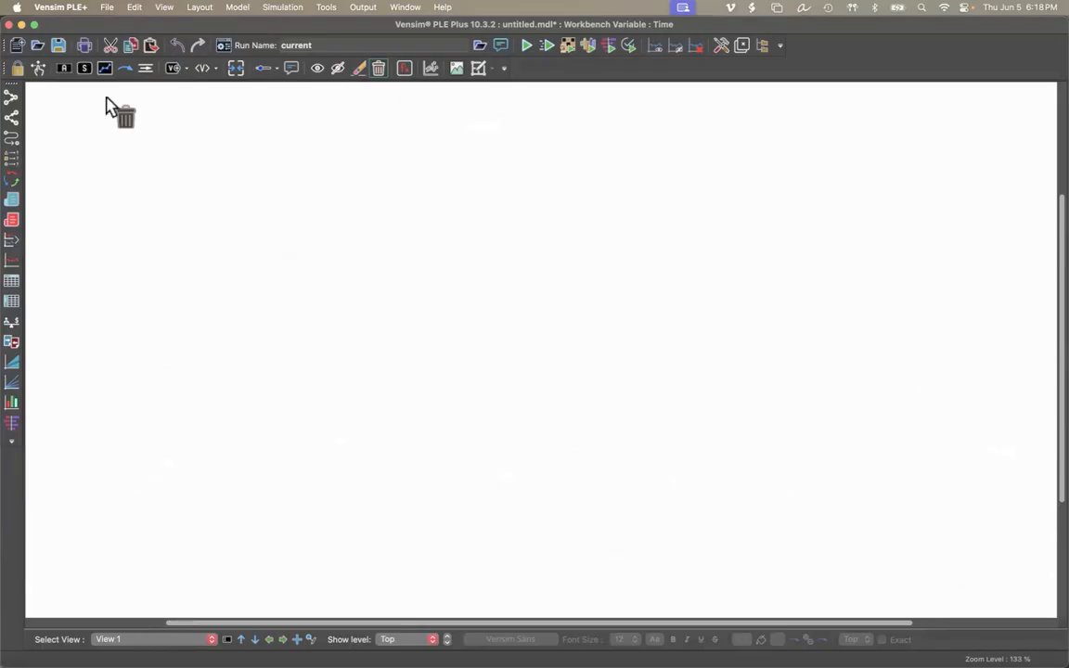
click(38, 68)
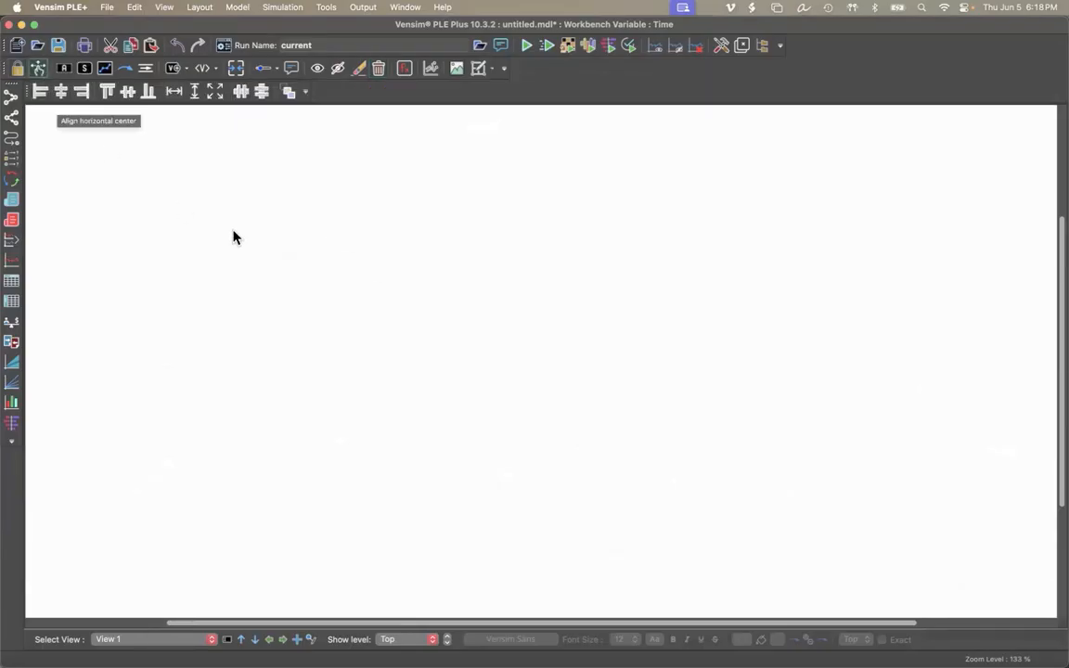
click(164, 7)
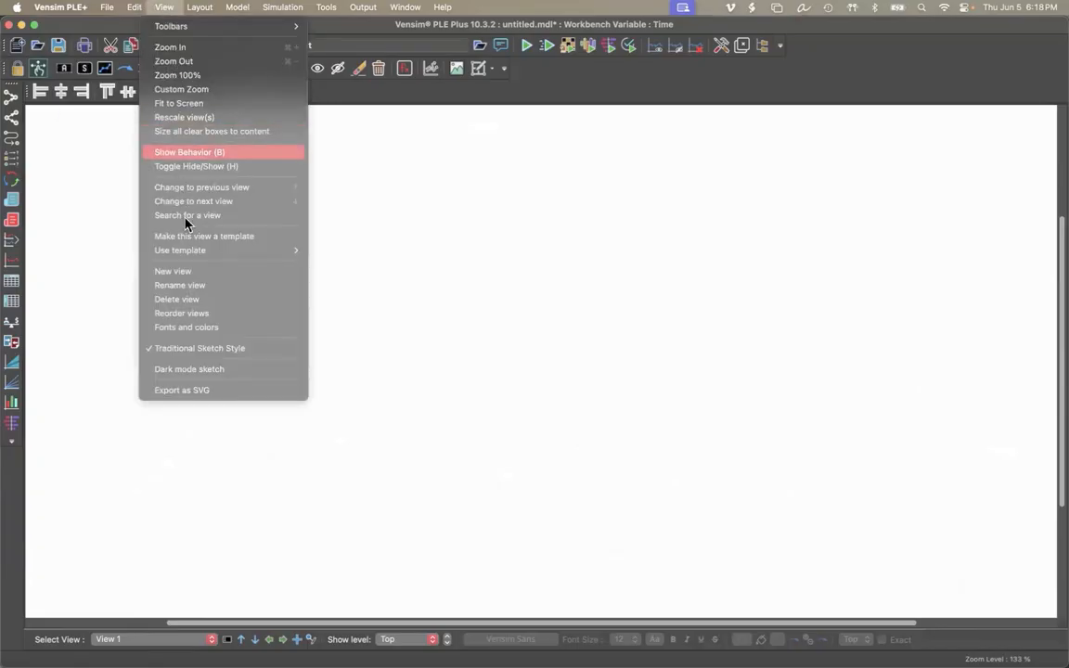
click(197, 330)
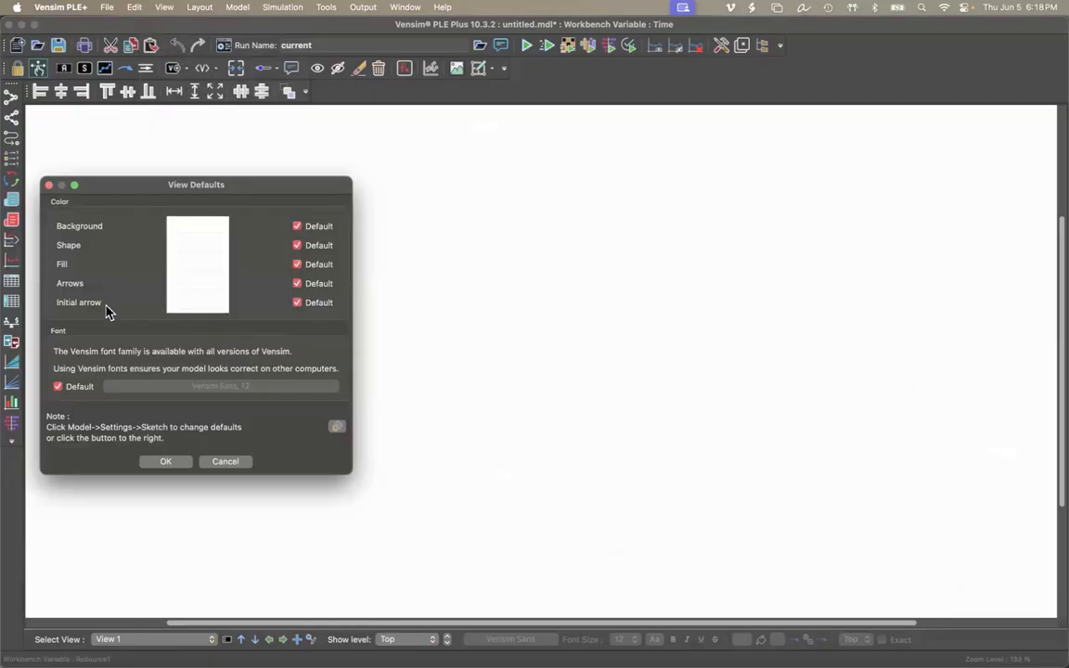
Turn off the default colors for arrows and initial arrows, and set the arrow color to Licorice black.
click(297, 303)
click(297, 284)
click(220, 287)
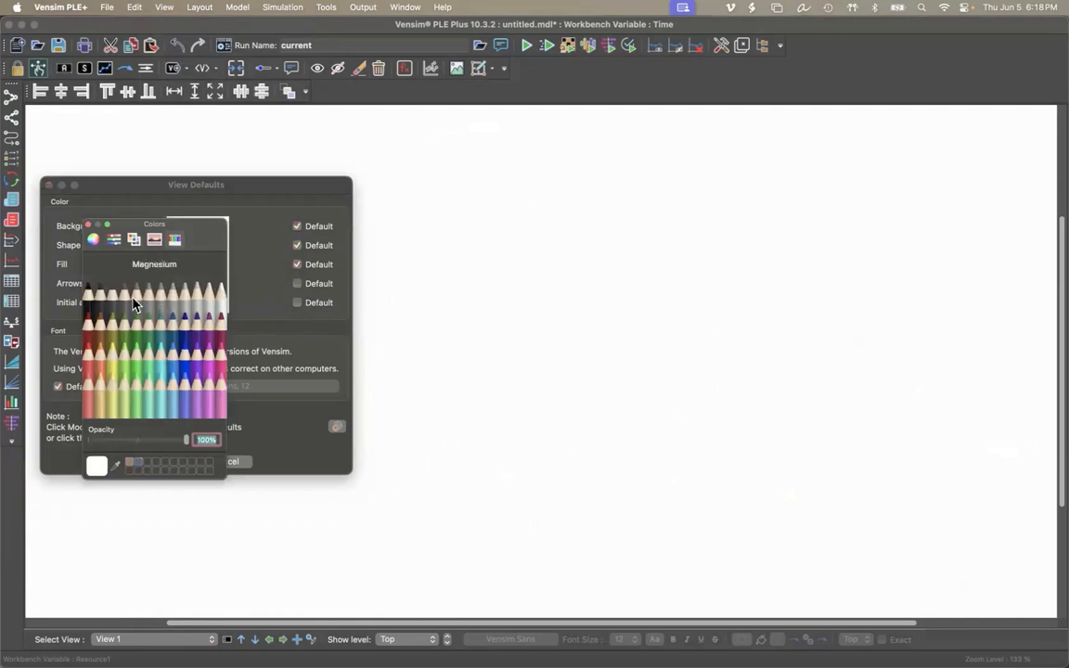
click(90, 298)
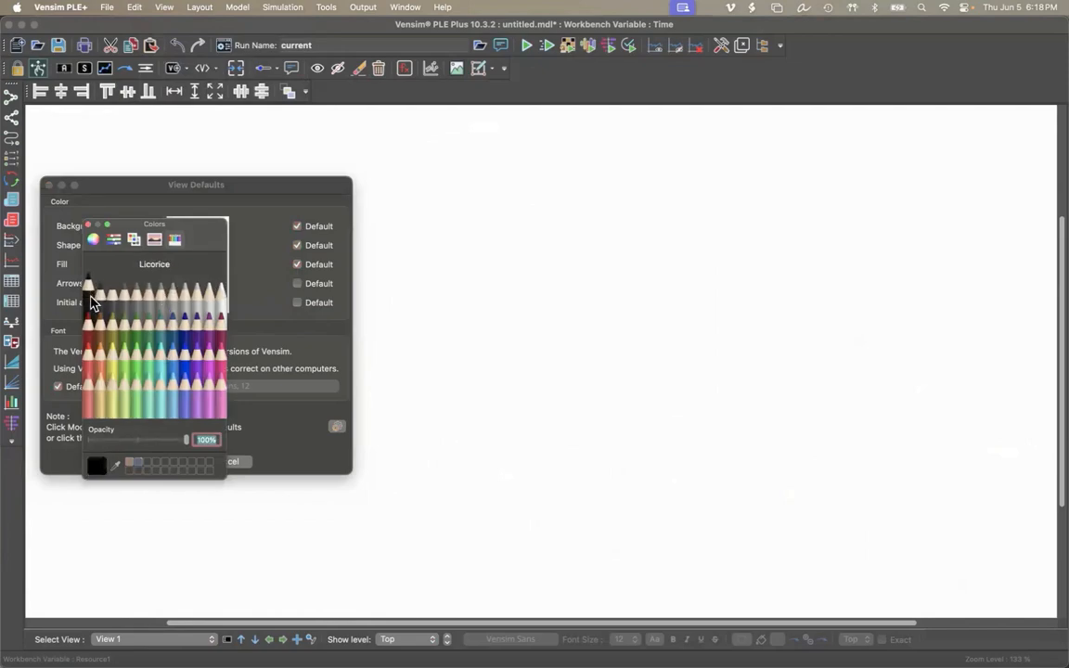
click(89, 225)
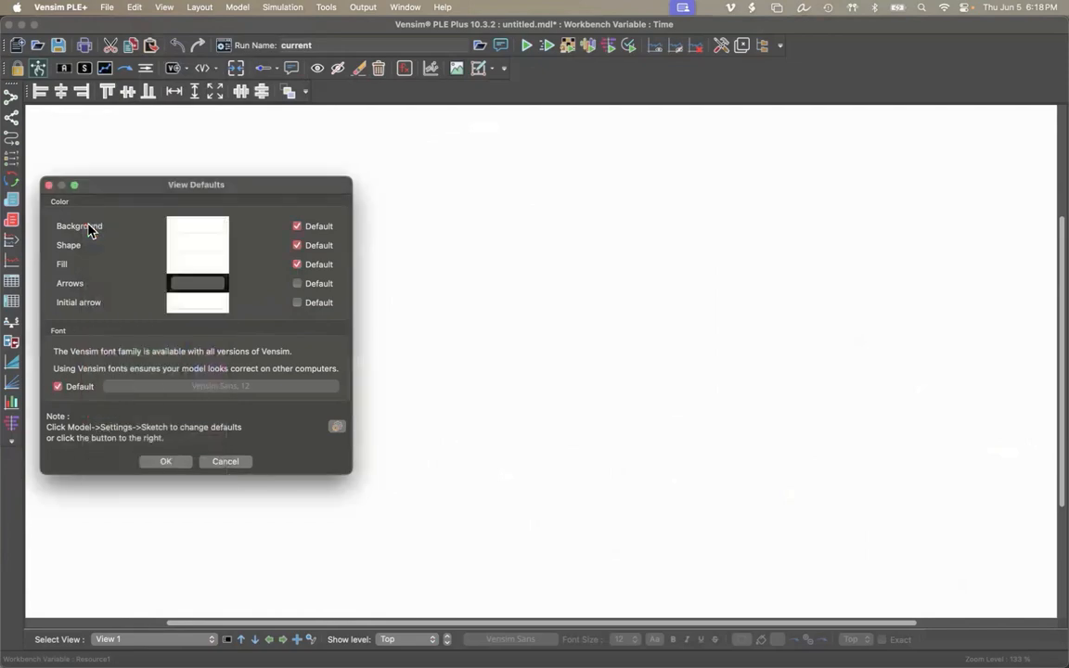
Set the initial arrow color to Licorice black and apply the view defaults.
click(190, 307)
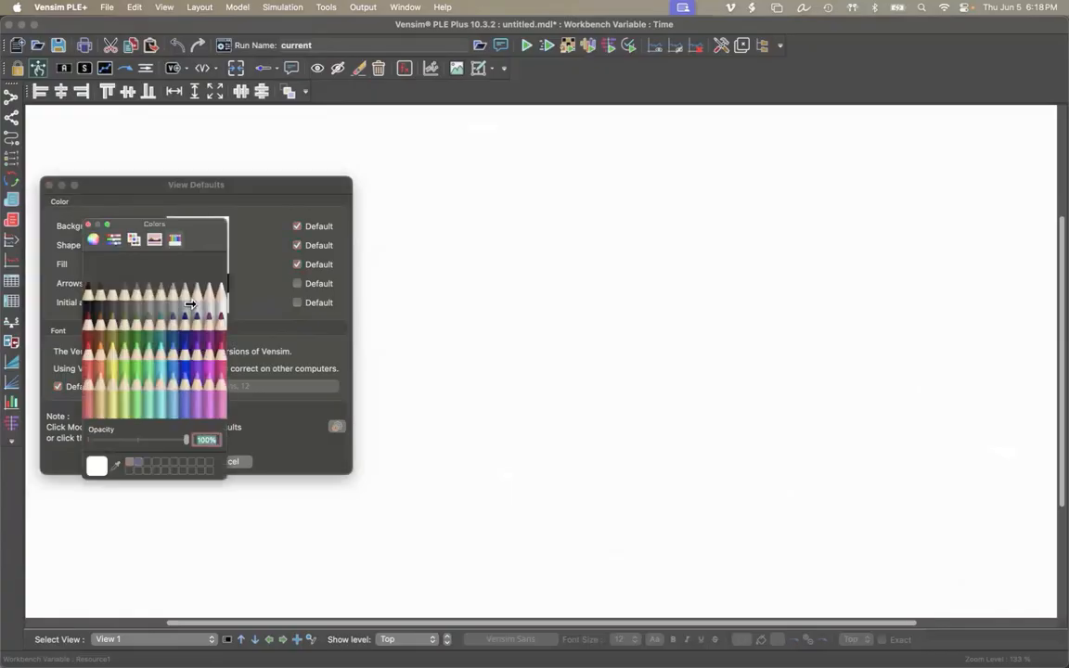
click(89, 295)
click(88, 225)
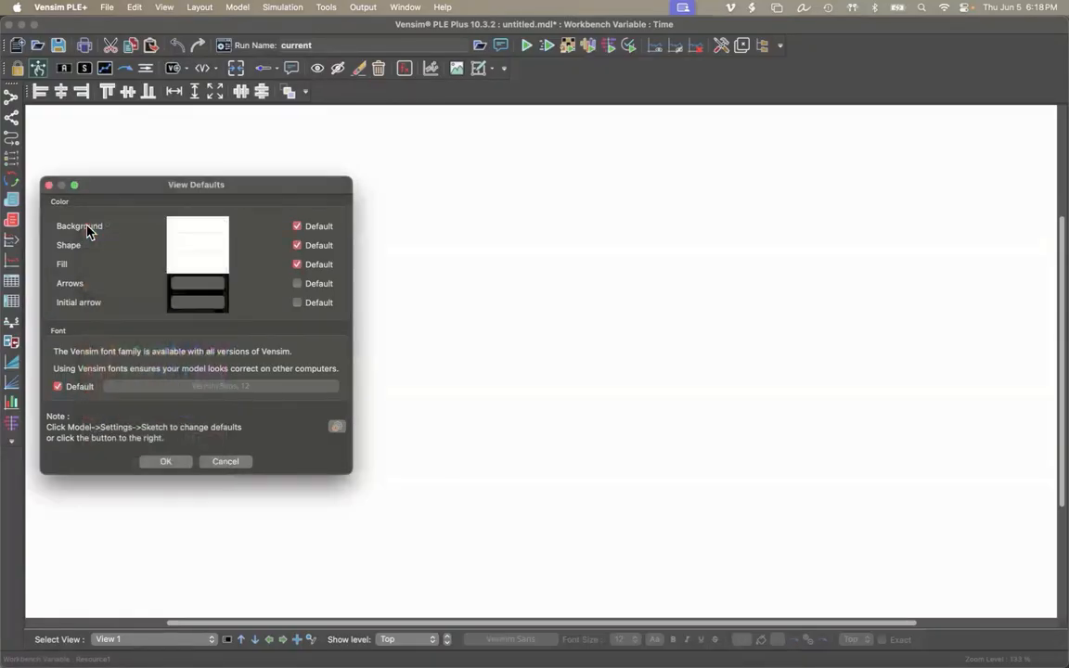
click(167, 462)
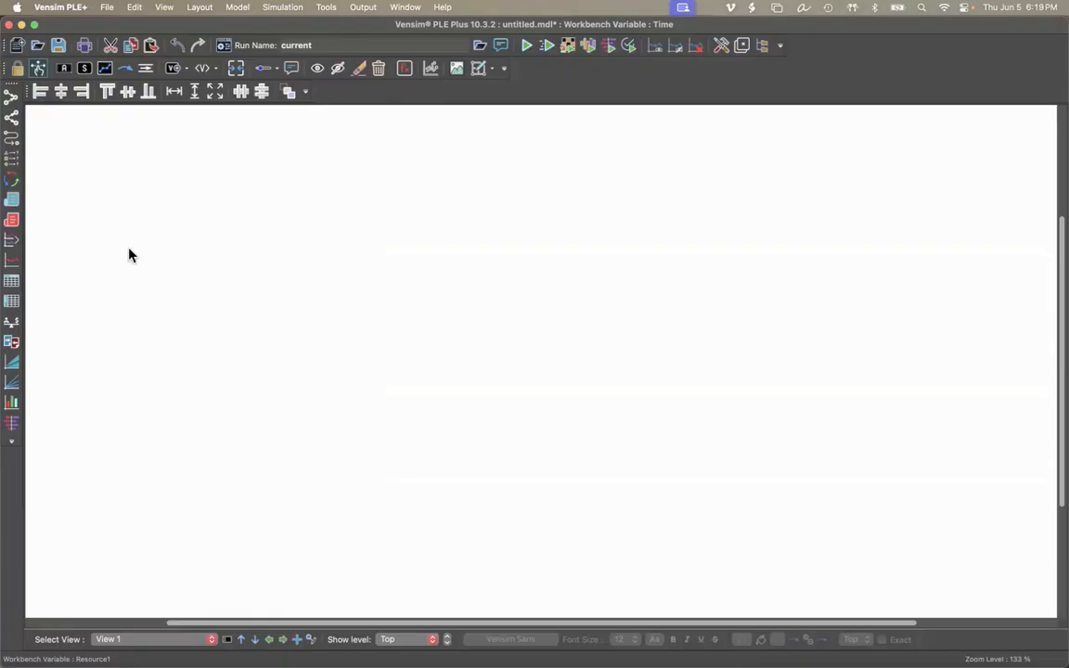
click(17, 72)
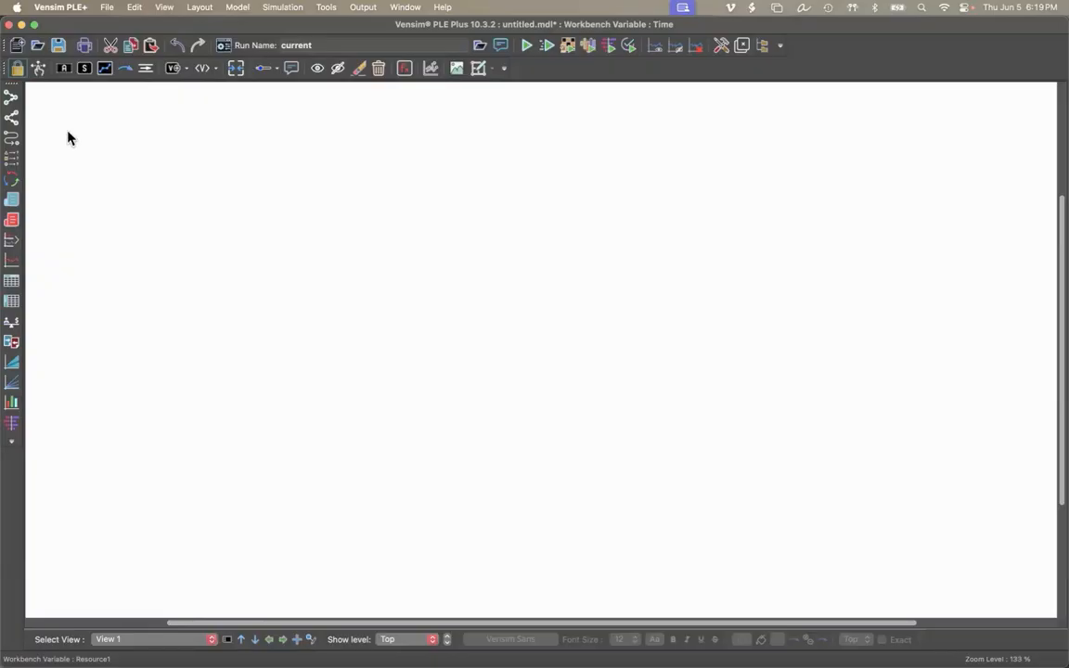
click(15, 70)
click(38, 69)
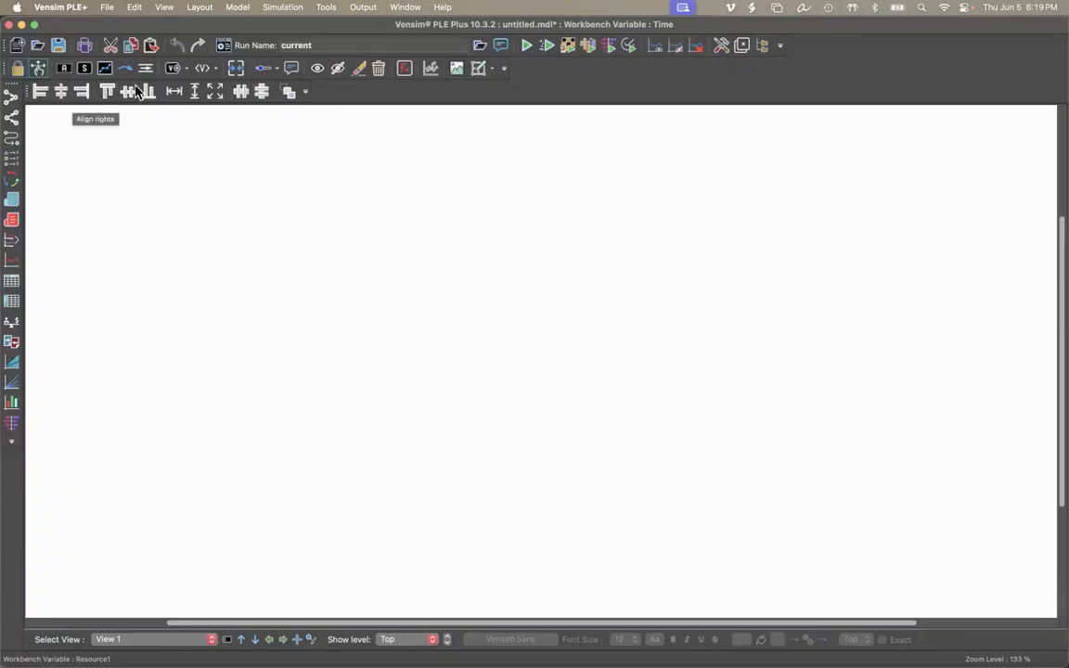
click(63, 70)
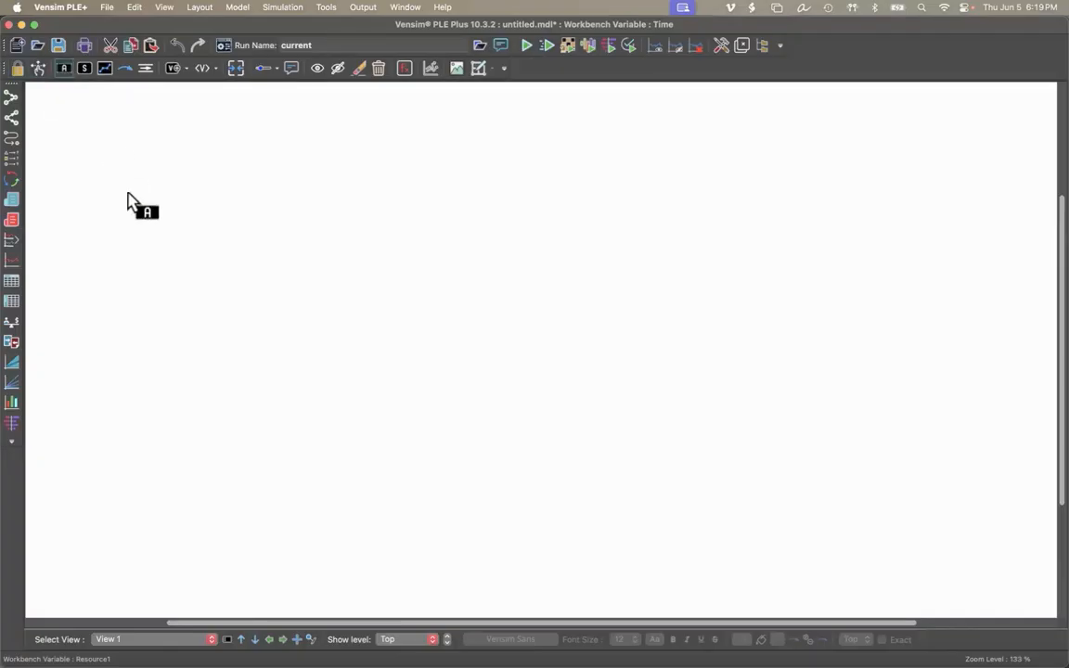
click(62, 69)
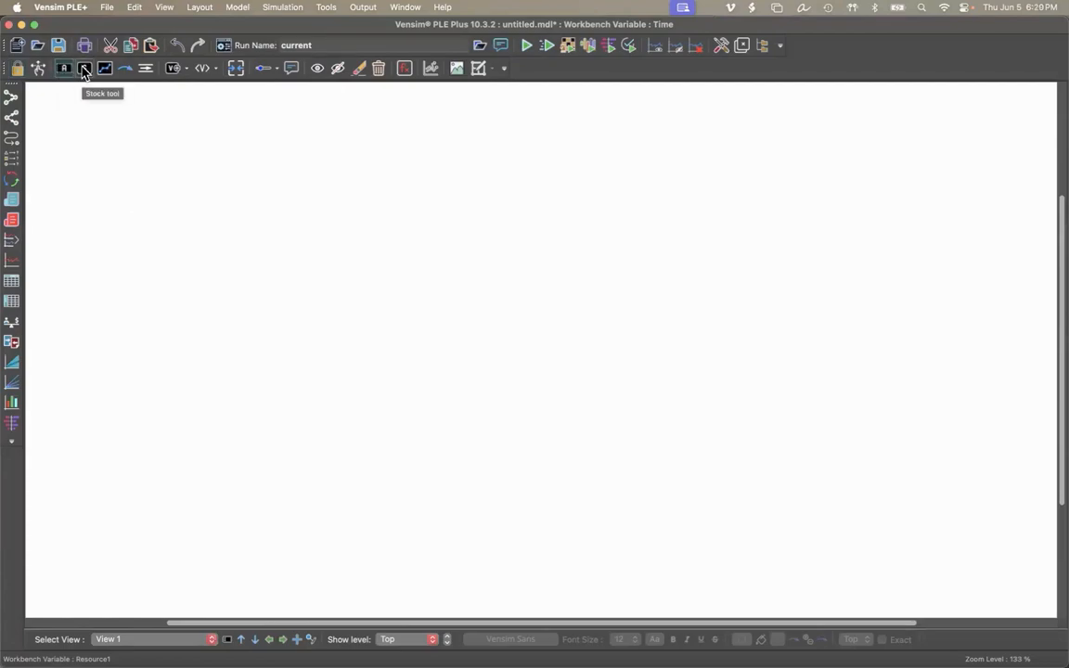
click(83, 70)
Add a variable named Goal near the upper middle of the empty sketch.
click(64, 68)
click(507, 171)
text(Goal)
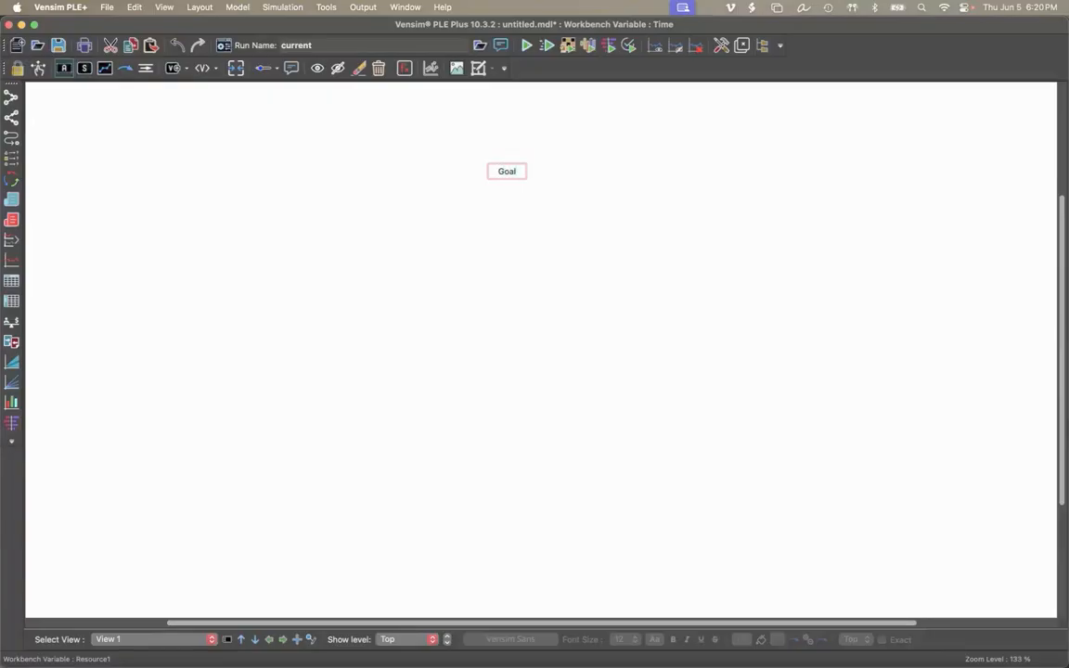
key(Return)
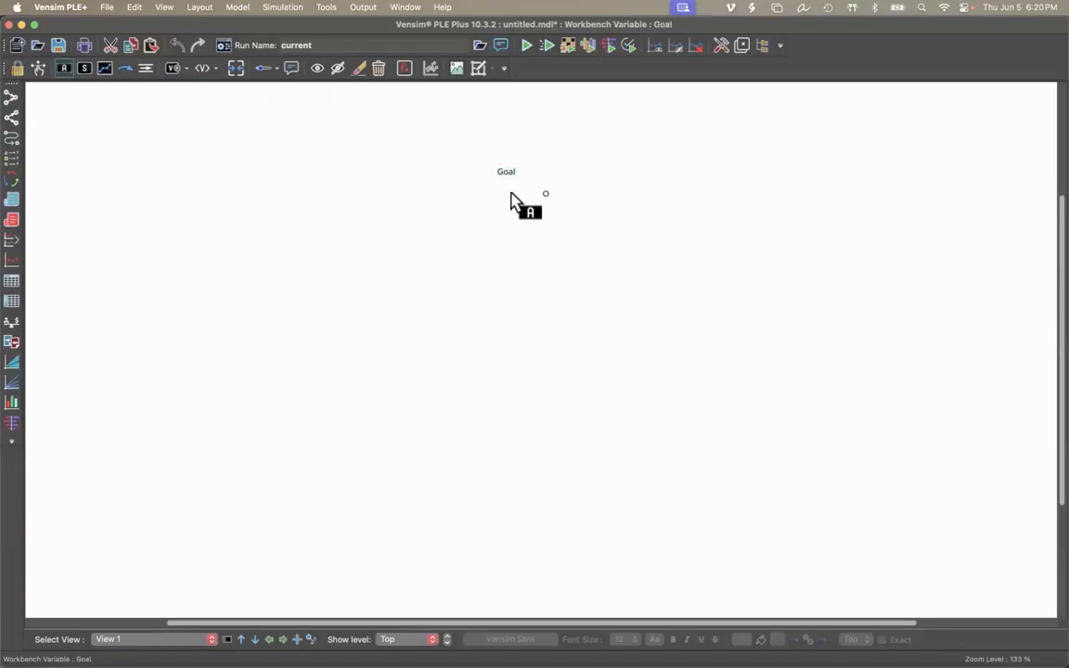
click(504, 170)
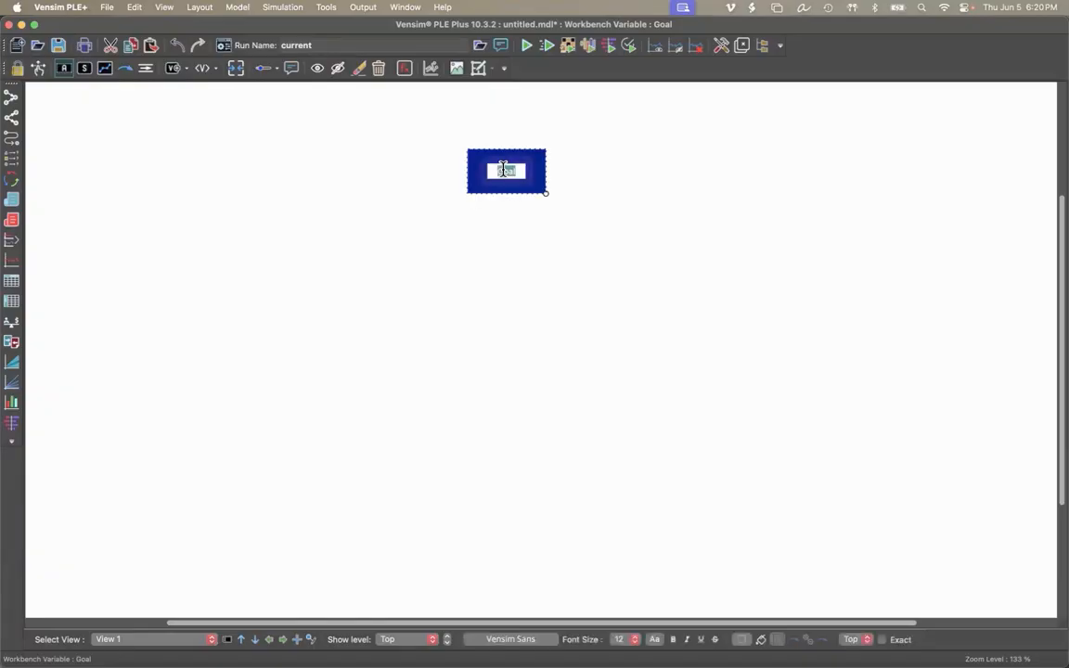
click(39, 73)
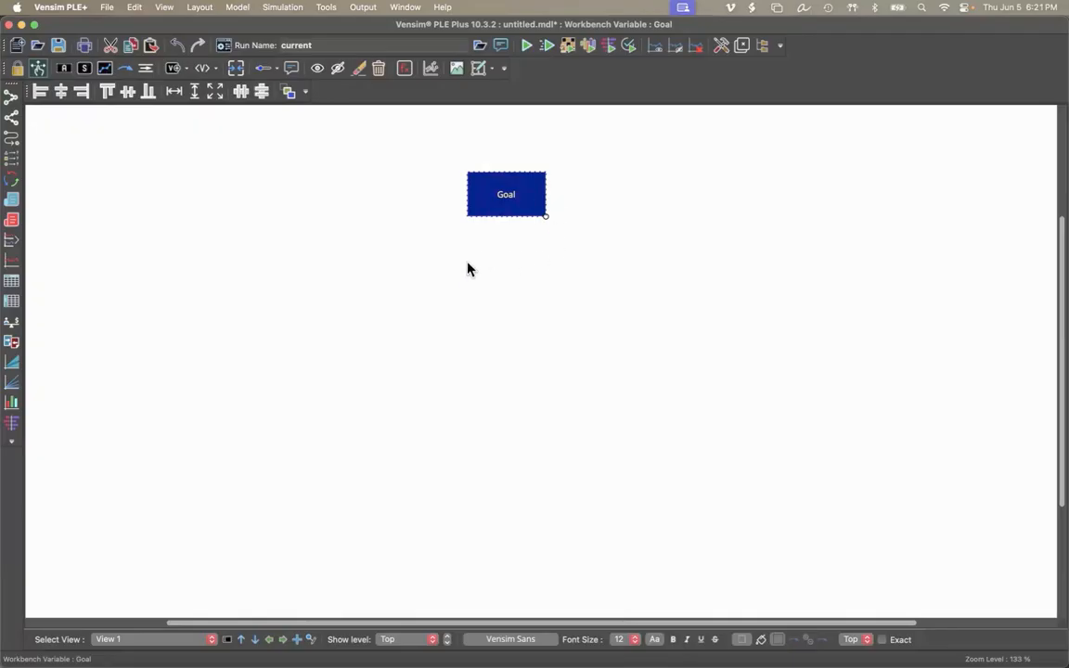
Add a variable named Resource 1 to the left of and below the Goal variable.
click(63, 68)
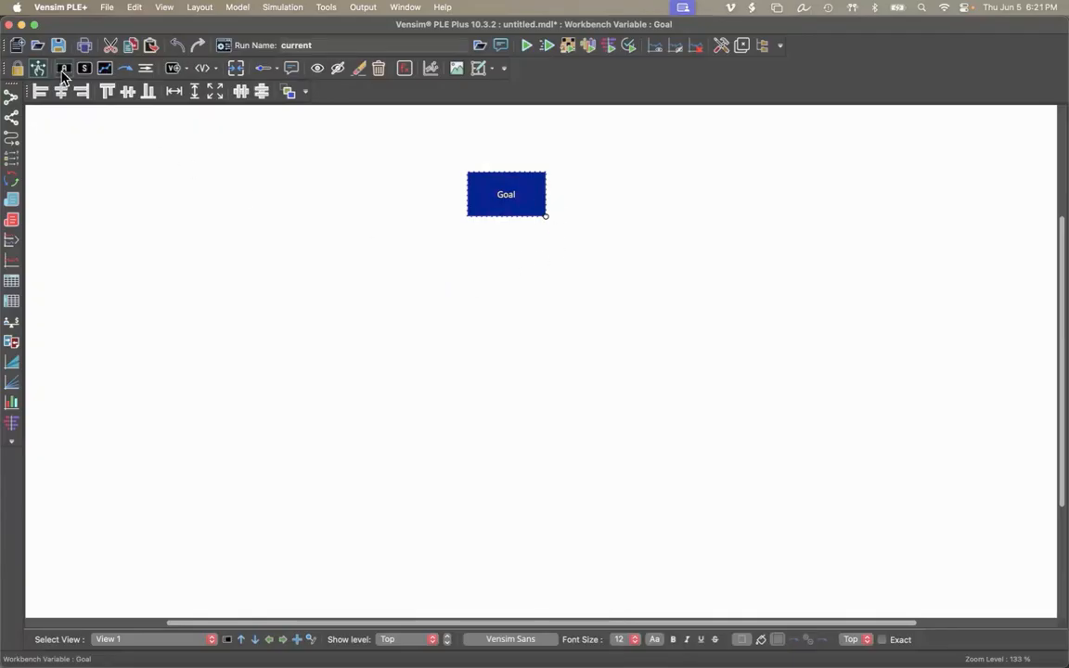
click(206, 244)
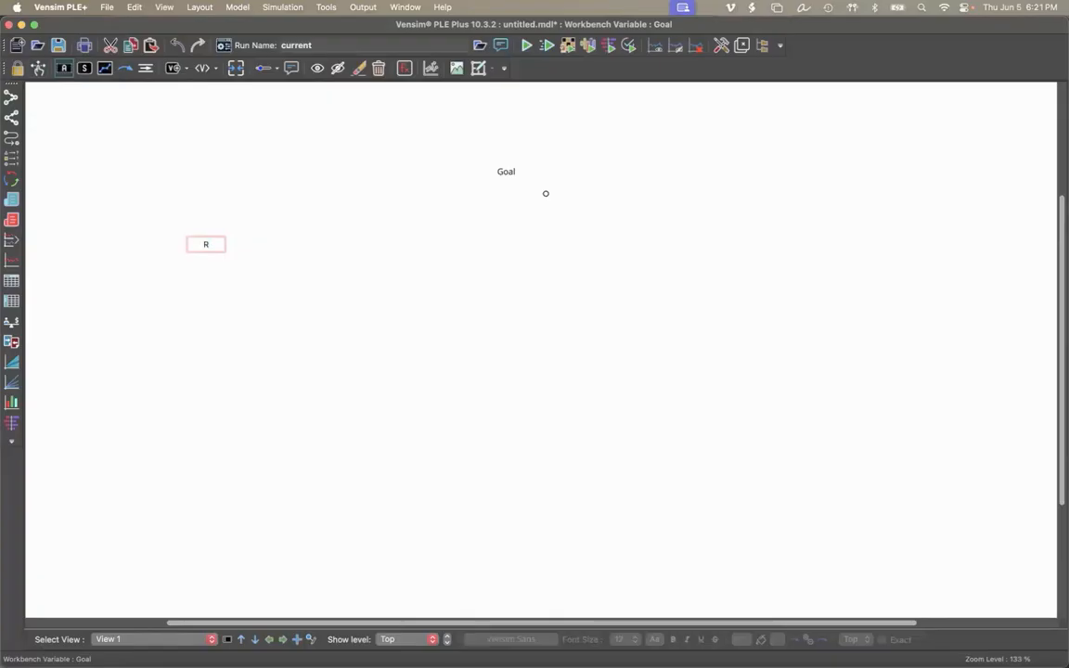
text(Resource 1)
key(Return)
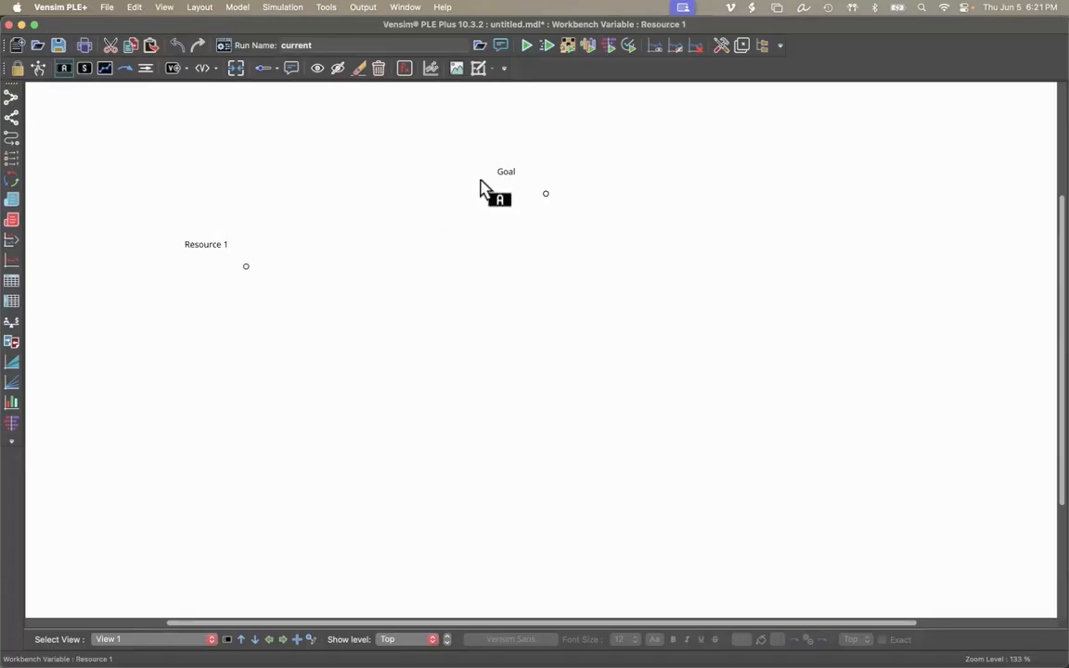
Draw a causal arrow from Resource 1 to Goal.
click(125, 70)
click(219, 249)
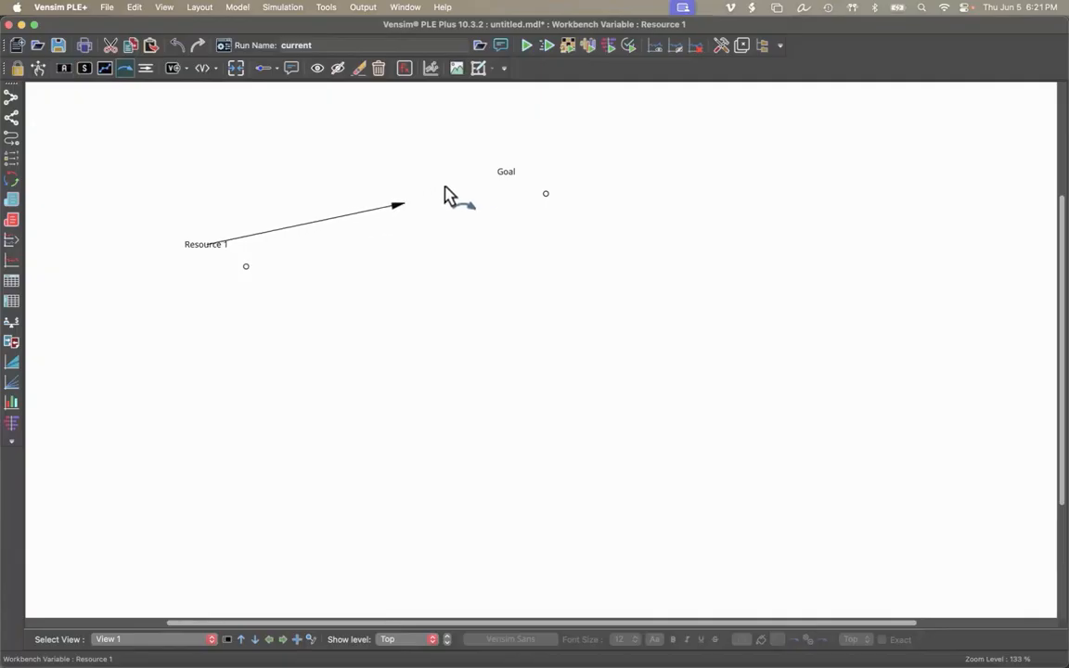
click(504, 185)
click(503, 180)
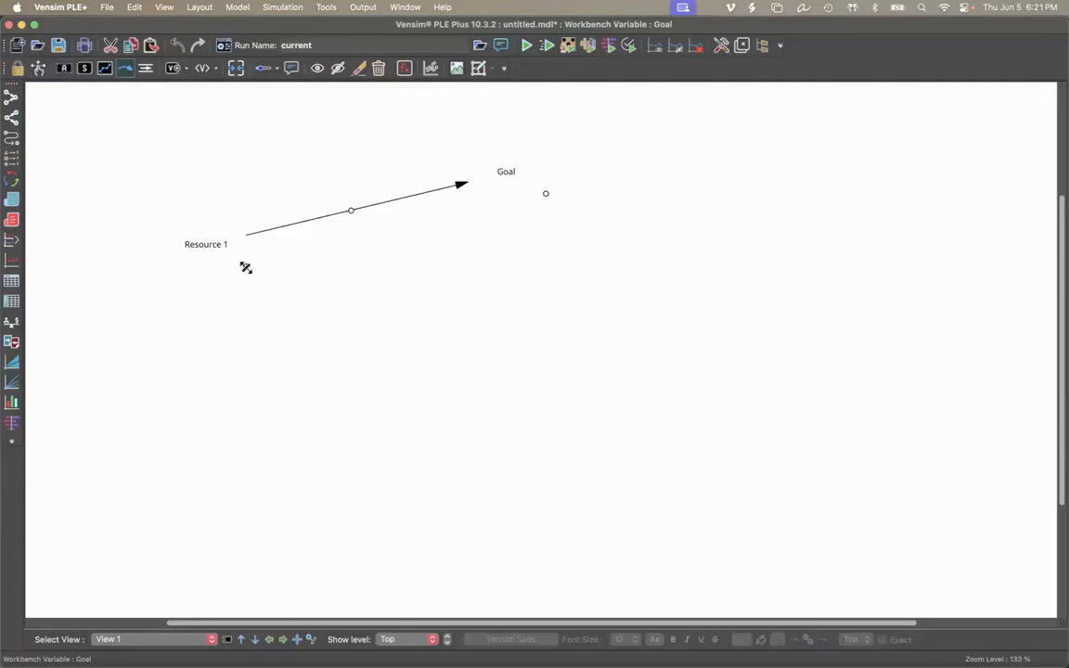
Shrink the bounding box of Resource 1 so it fits closely around its name on one line.
drag(246, 268, 217, 239)
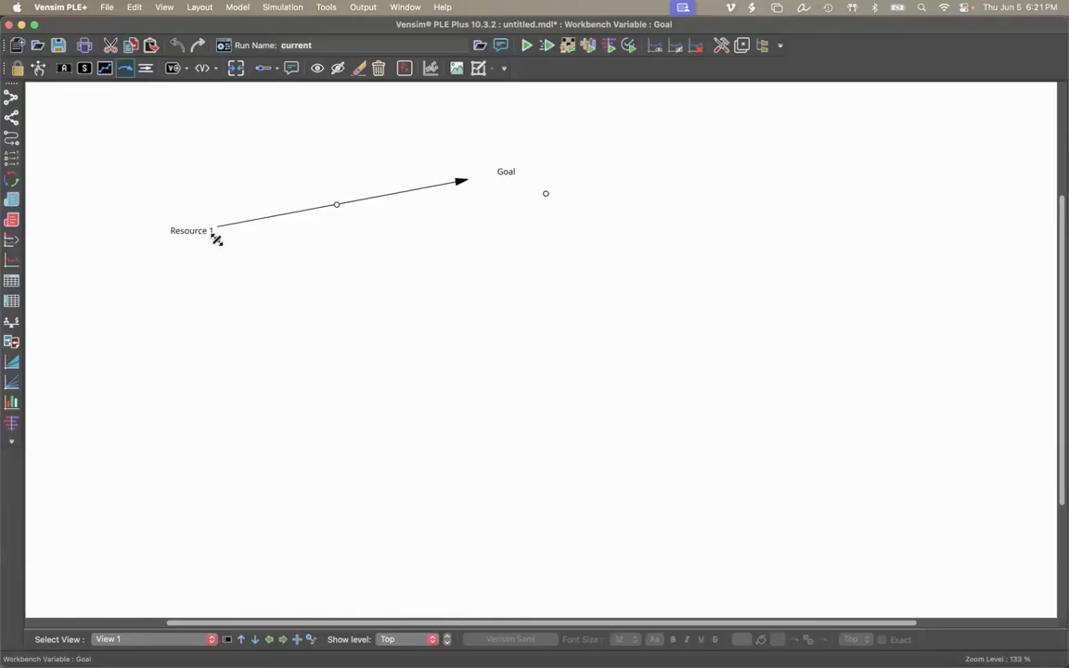
drag(217, 239, 212, 237)
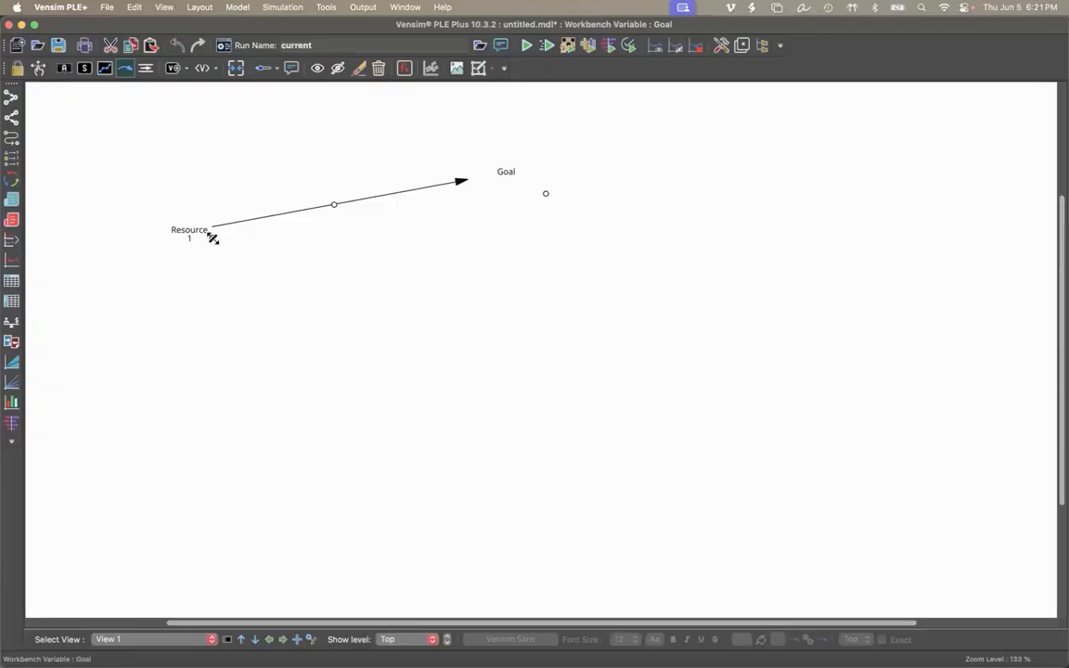
drag(213, 238, 217, 237)
Size the Goal variable's box to its content and deselect it.
click(39, 71)
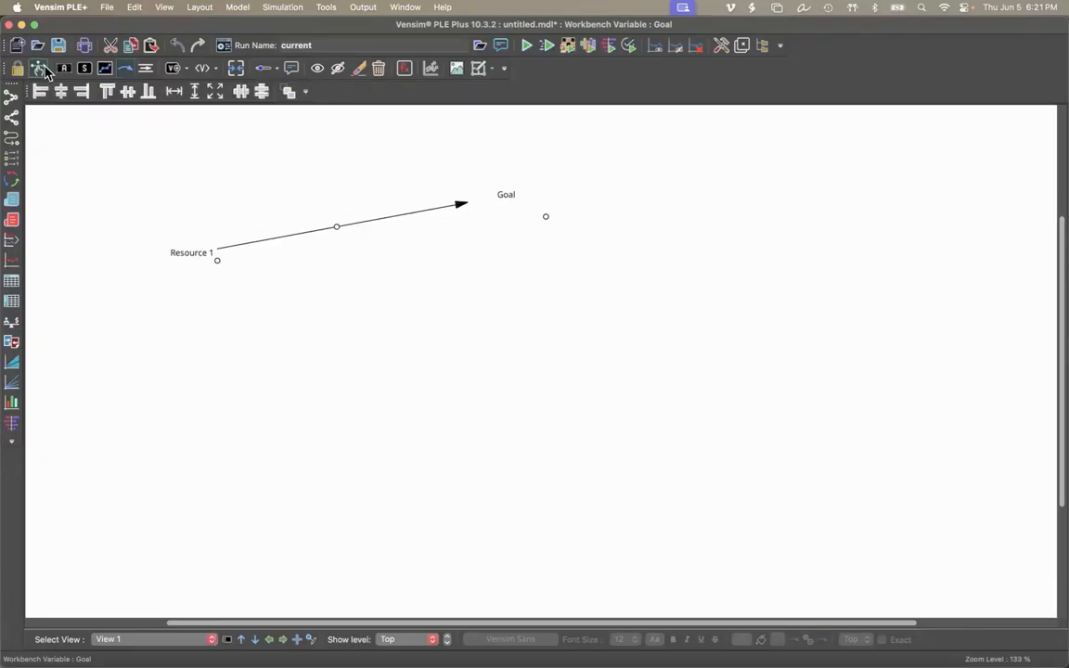
click(505, 196)
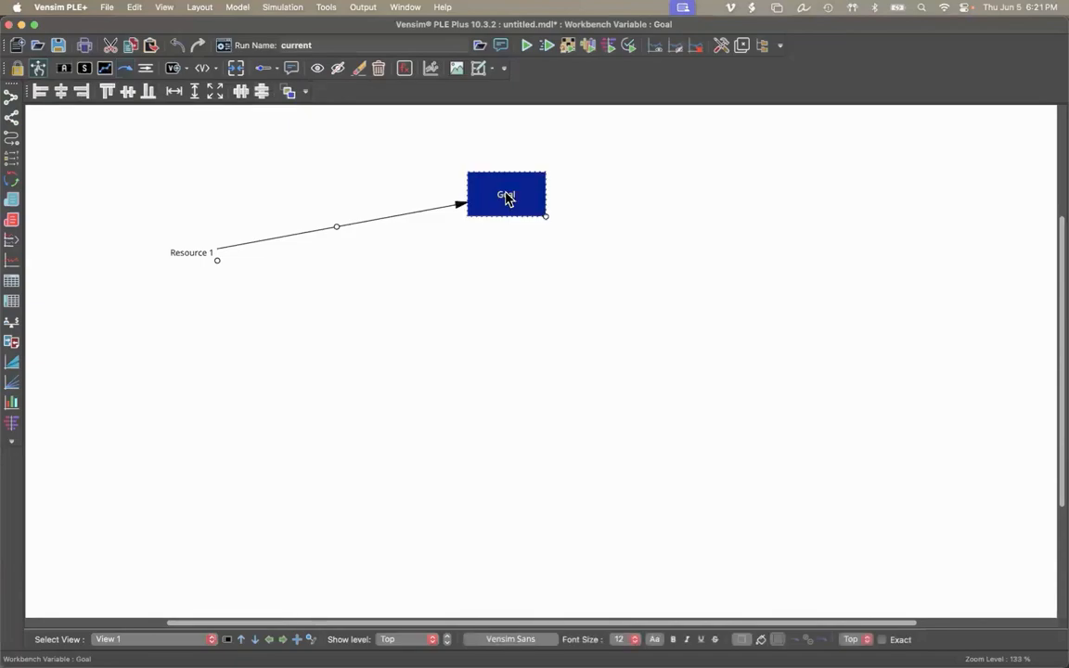
click(200, 7)
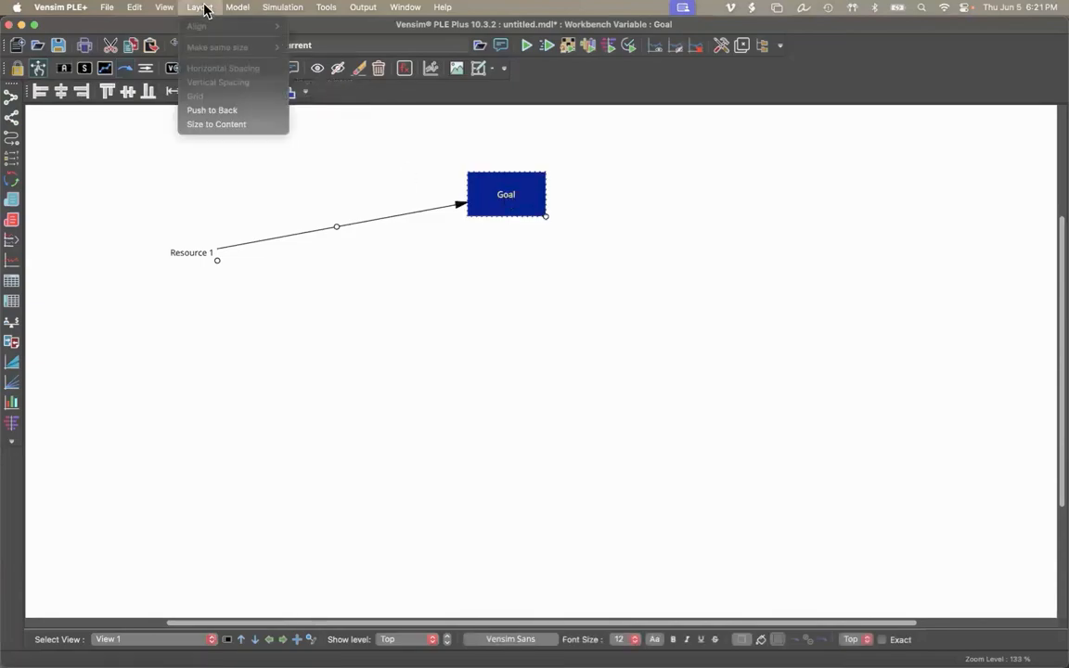
click(257, 130)
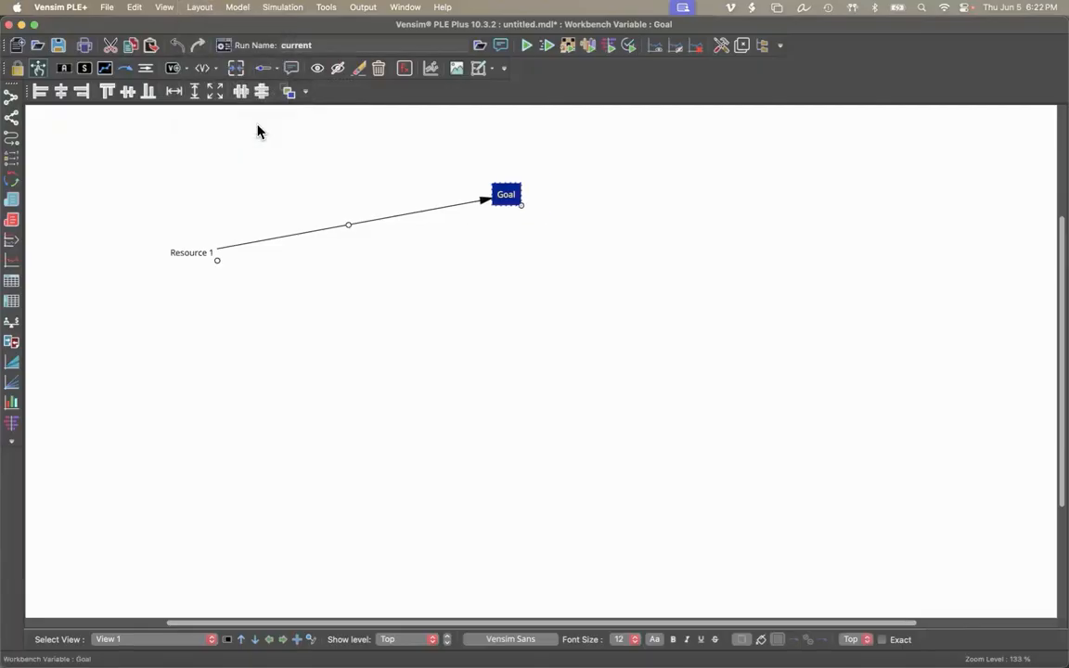
click(493, 261)
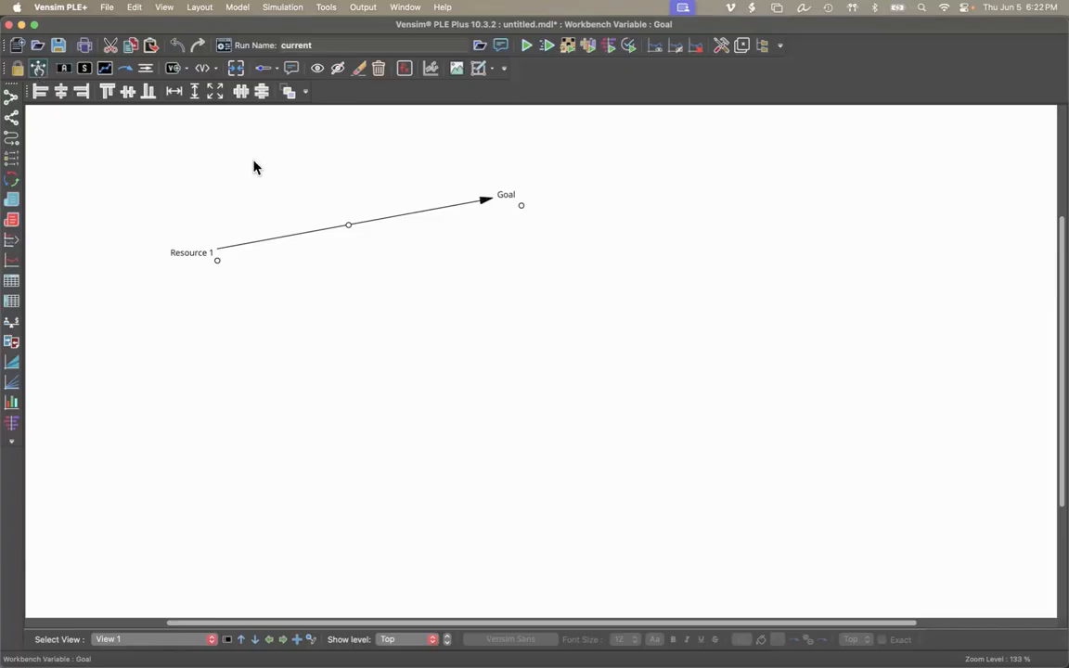
Format the Goal label in bold at font size 16 and deselect it.
click(507, 197)
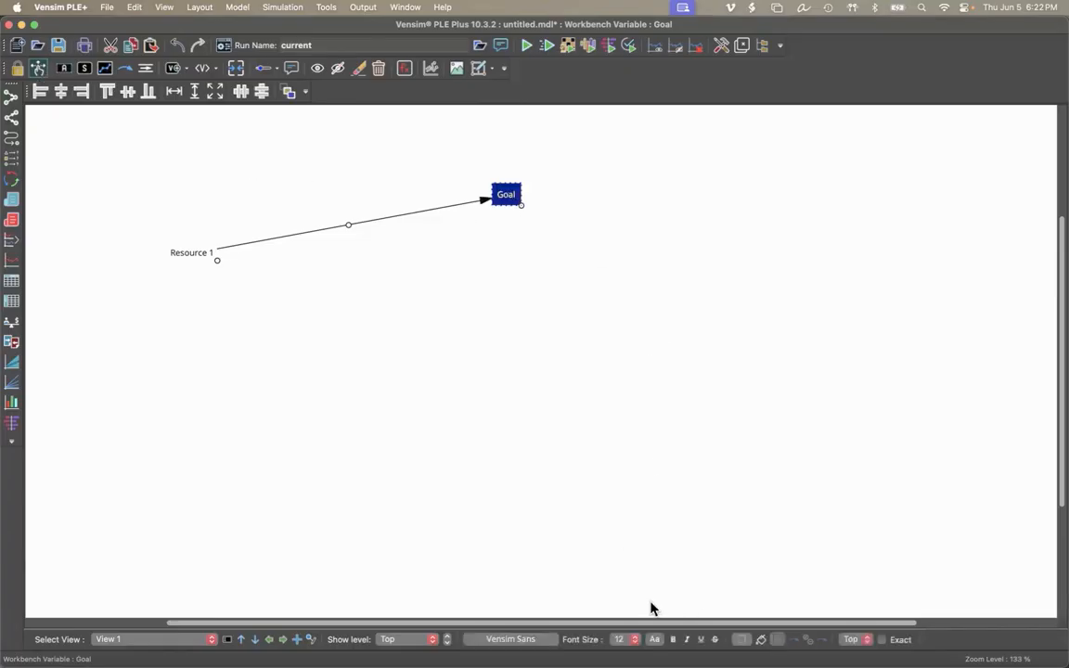
click(620, 639)
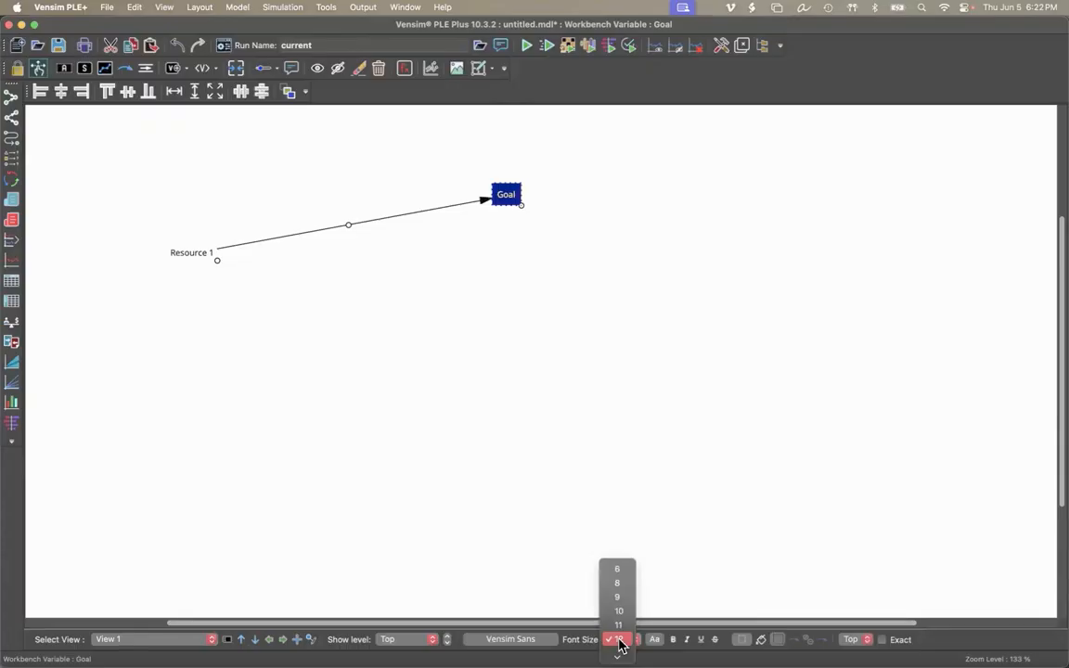
scroll(619, 641, down, 2)
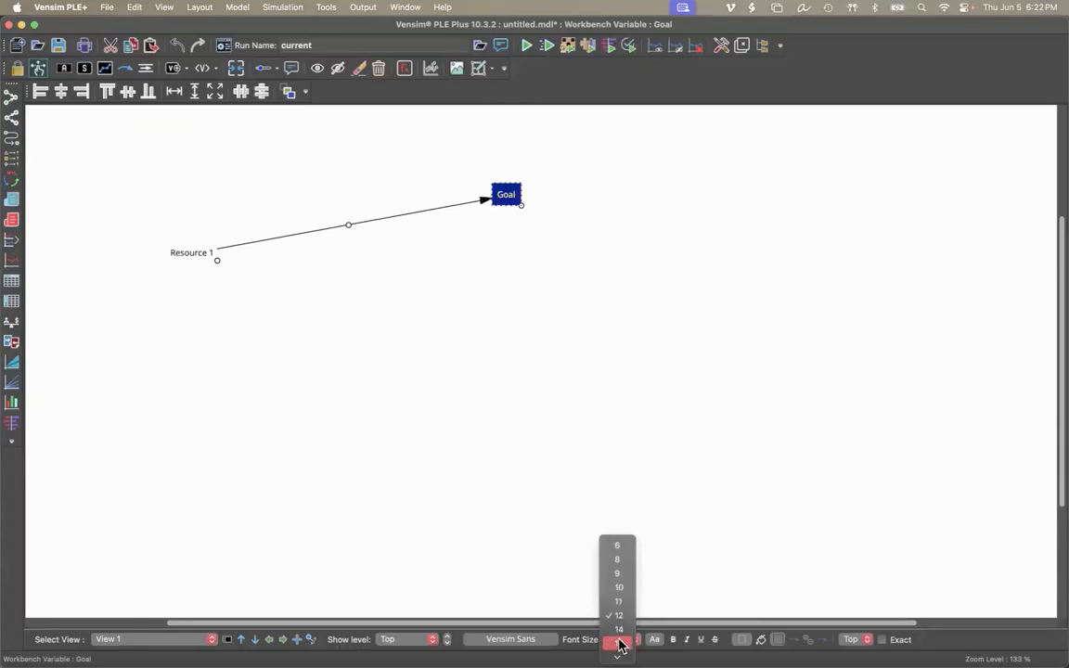
click(620, 643)
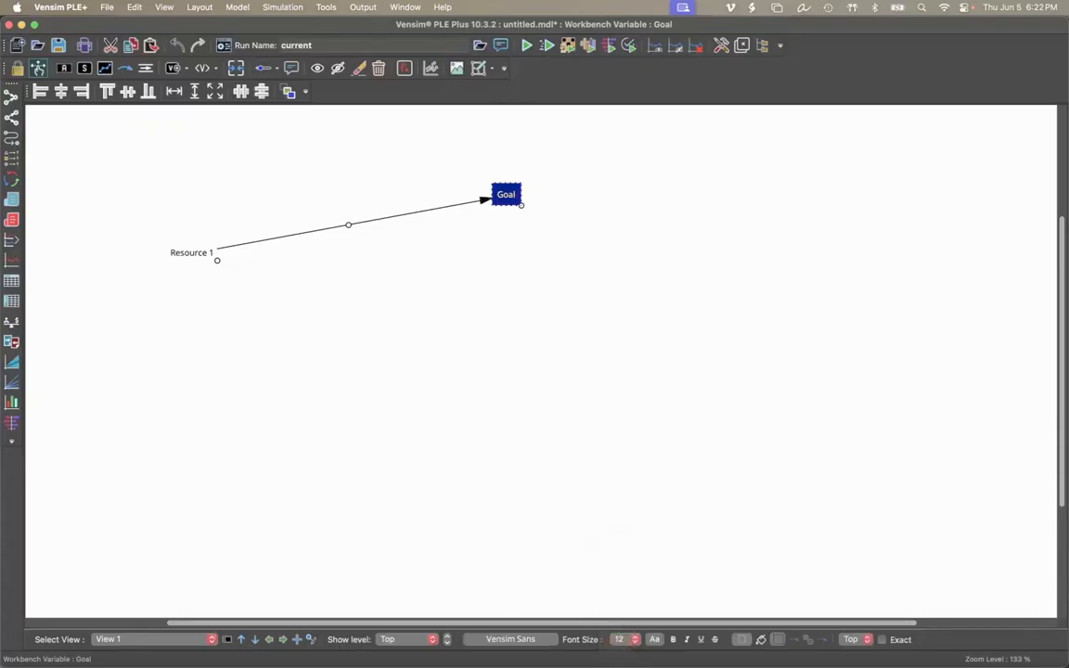
click(620, 641)
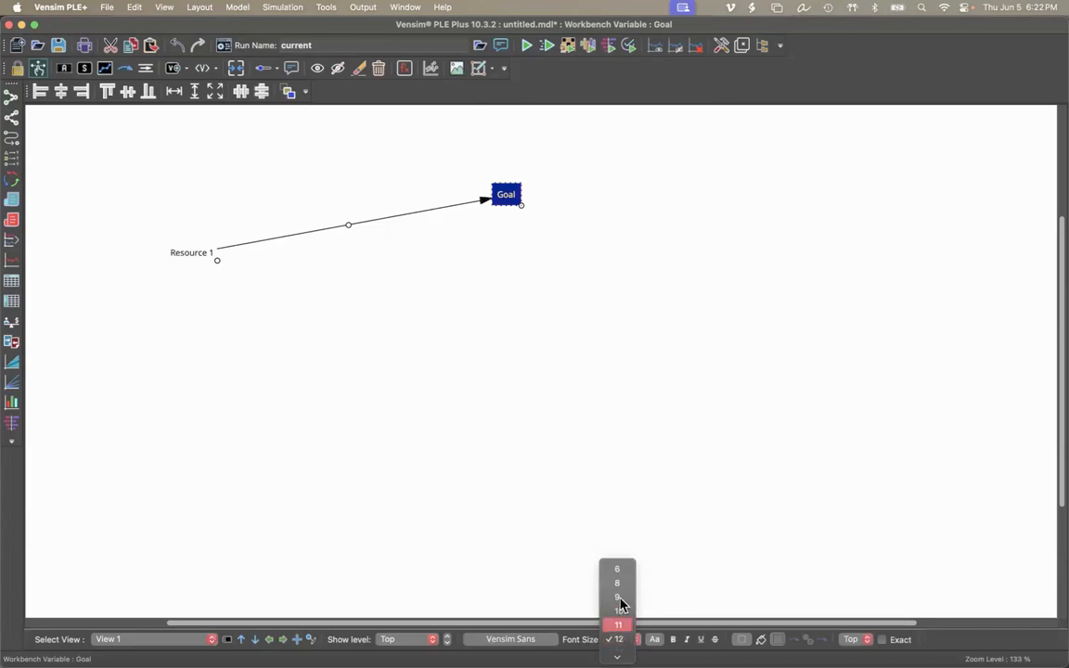
scroll(620, 600, down, 3)
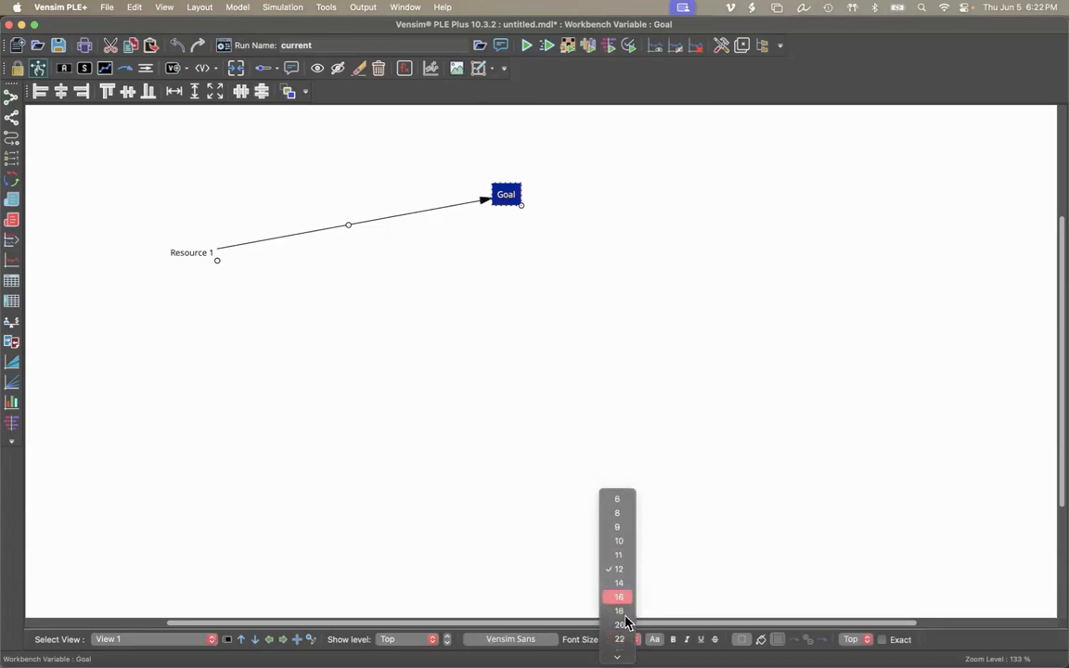
click(620, 599)
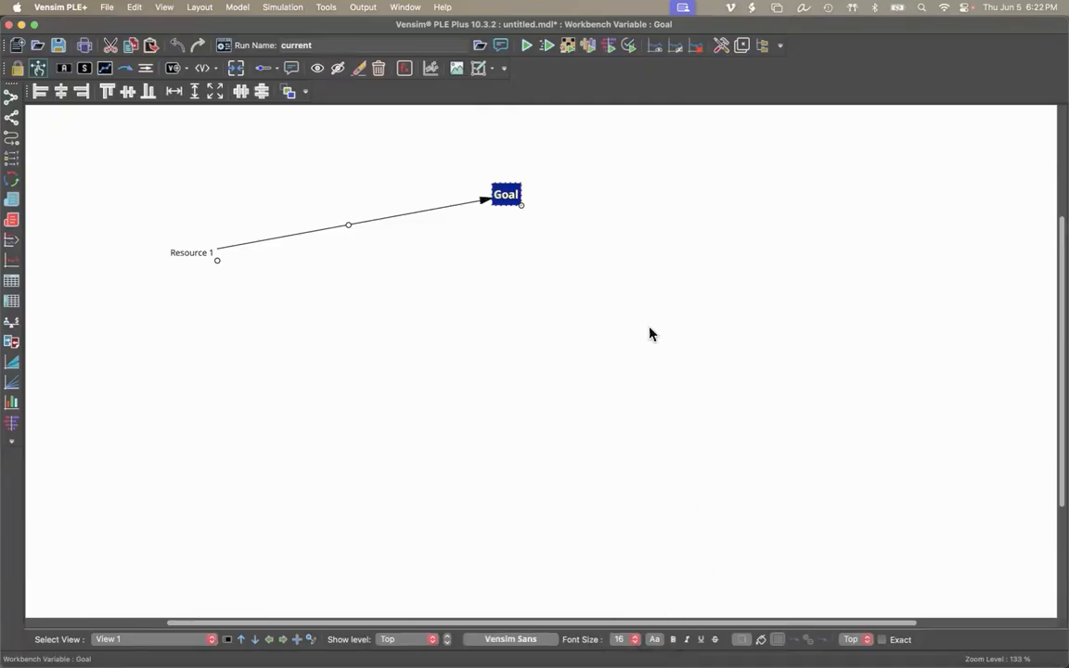
click(564, 314)
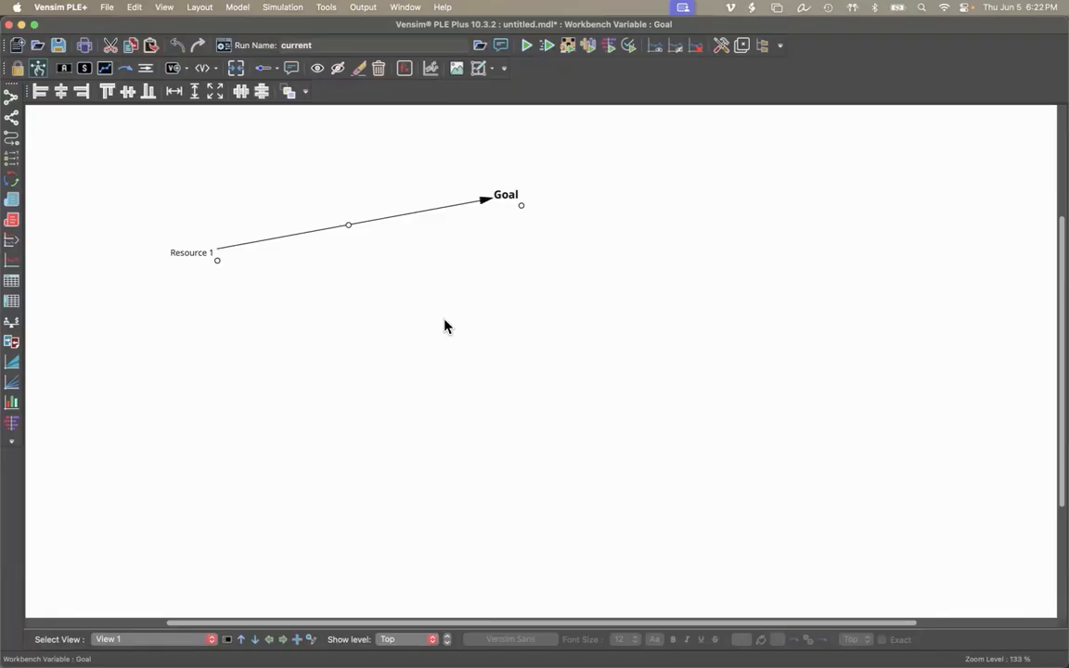
Set Resource 1's font size to 14 and widen its box so the name fits on one line.
scroll(444, 326, up, 5)
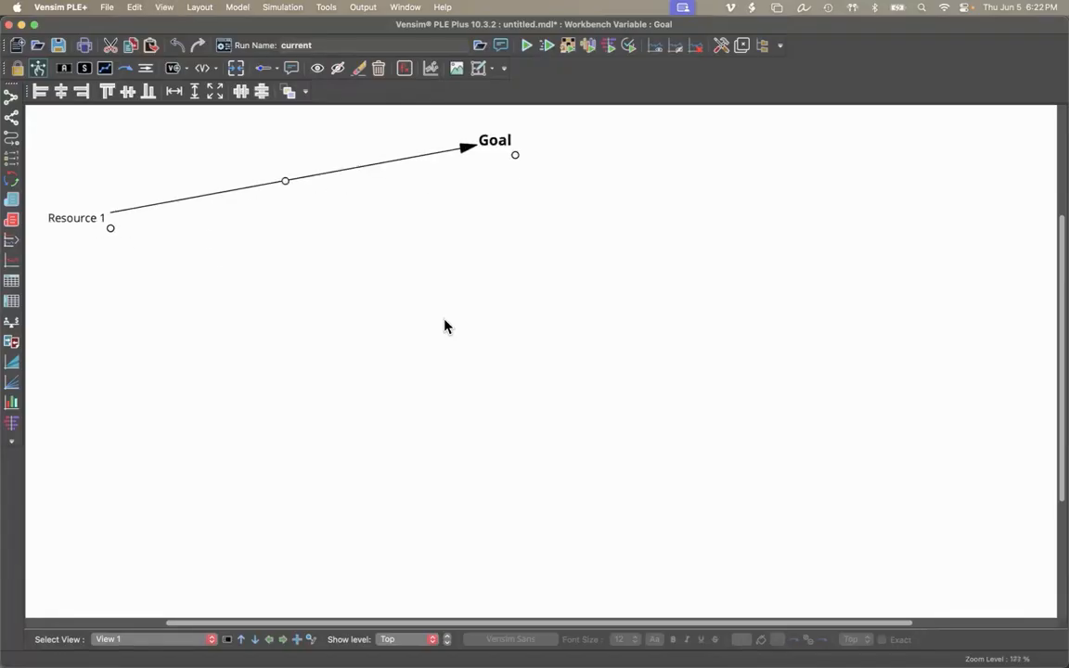
scroll(445, 326, up, 1)
scroll(445, 326, left, 2)
scroll(445, 325, up, 2)
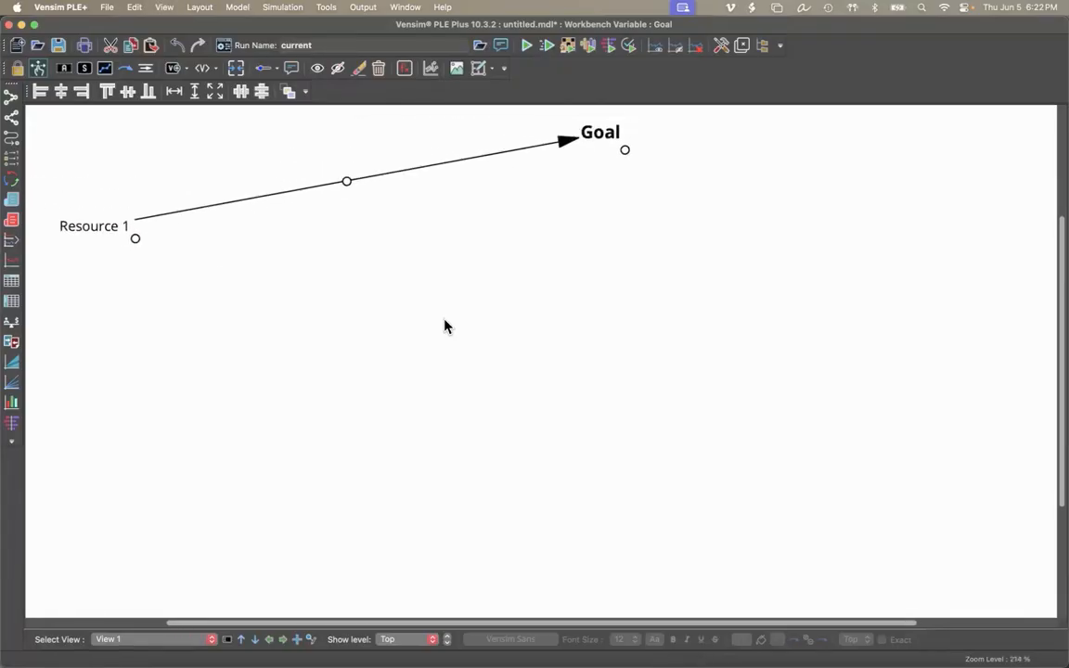
scroll(444, 326, up, 2)
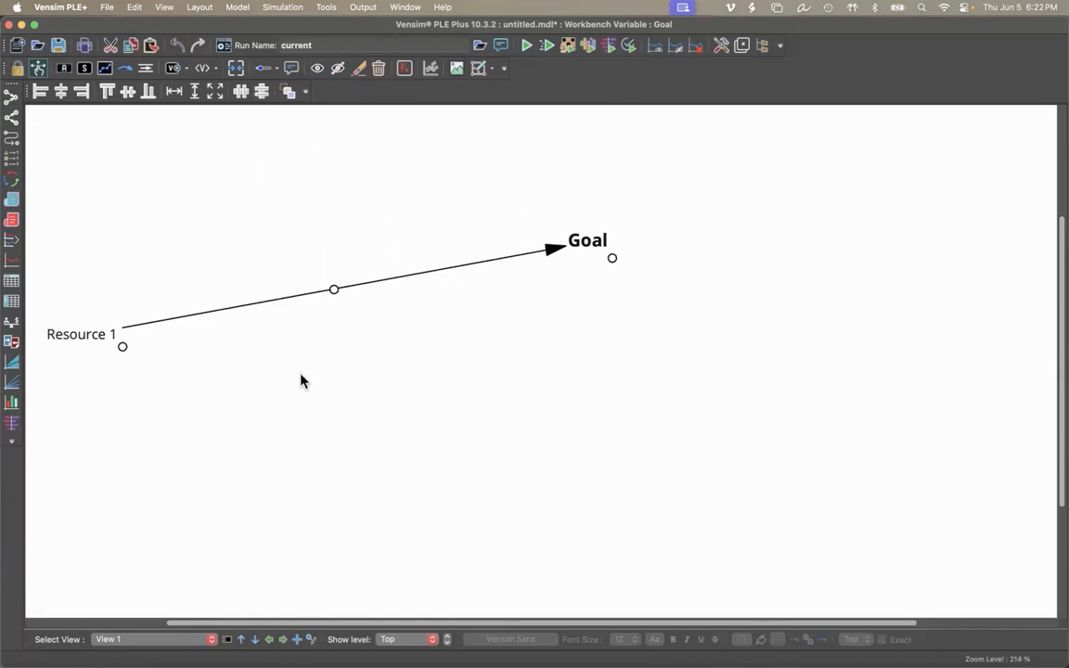
click(87, 339)
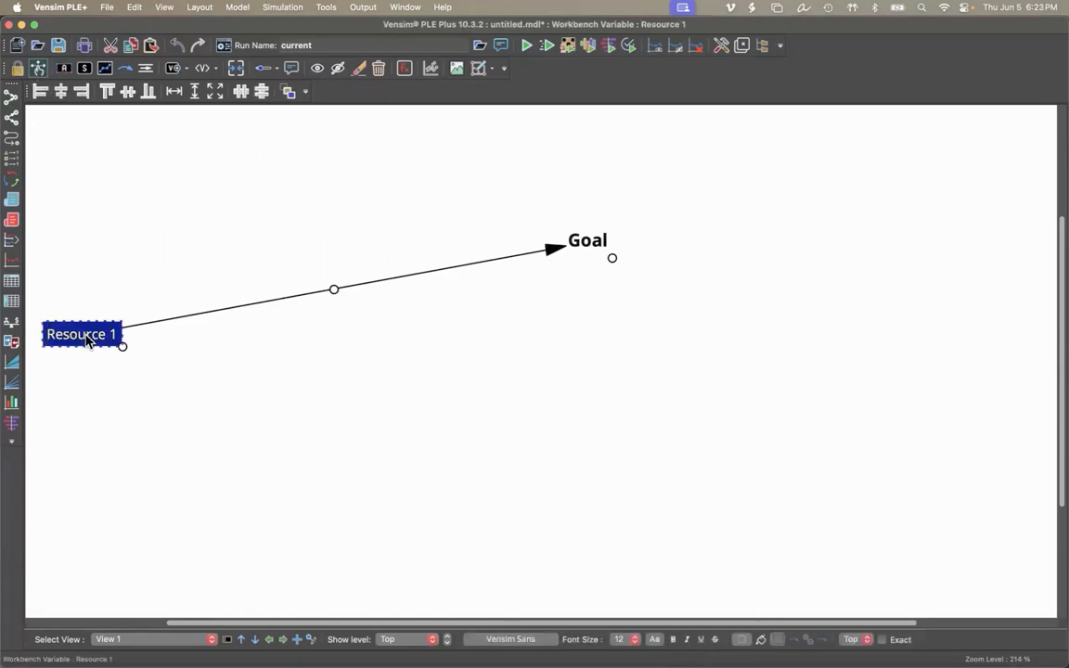
click(623, 641)
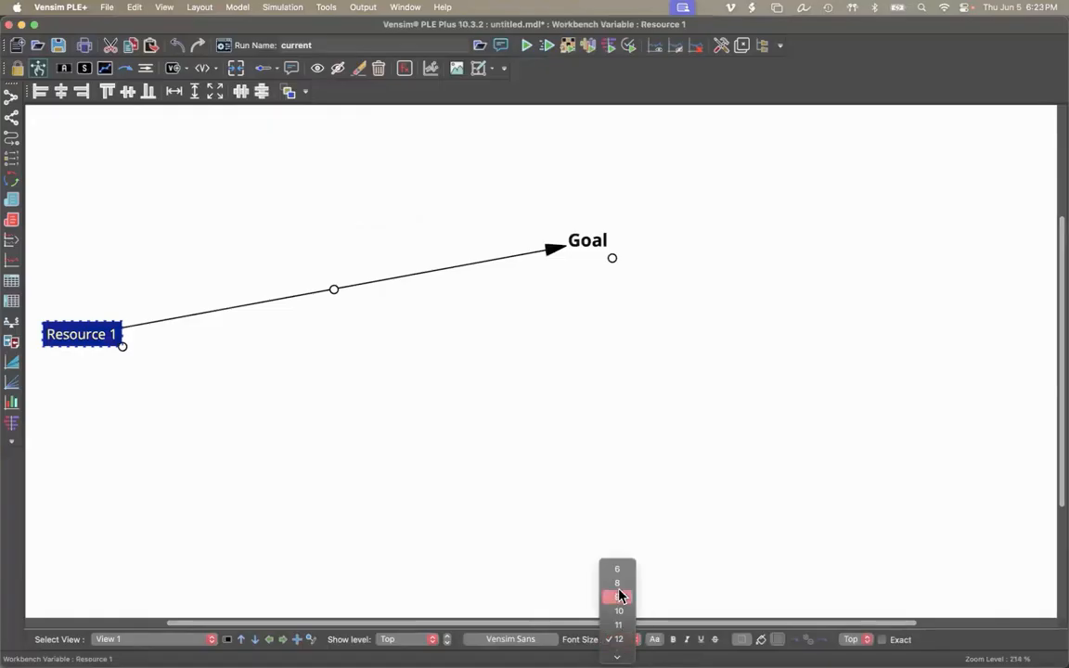
scroll(621, 595, down, 3)
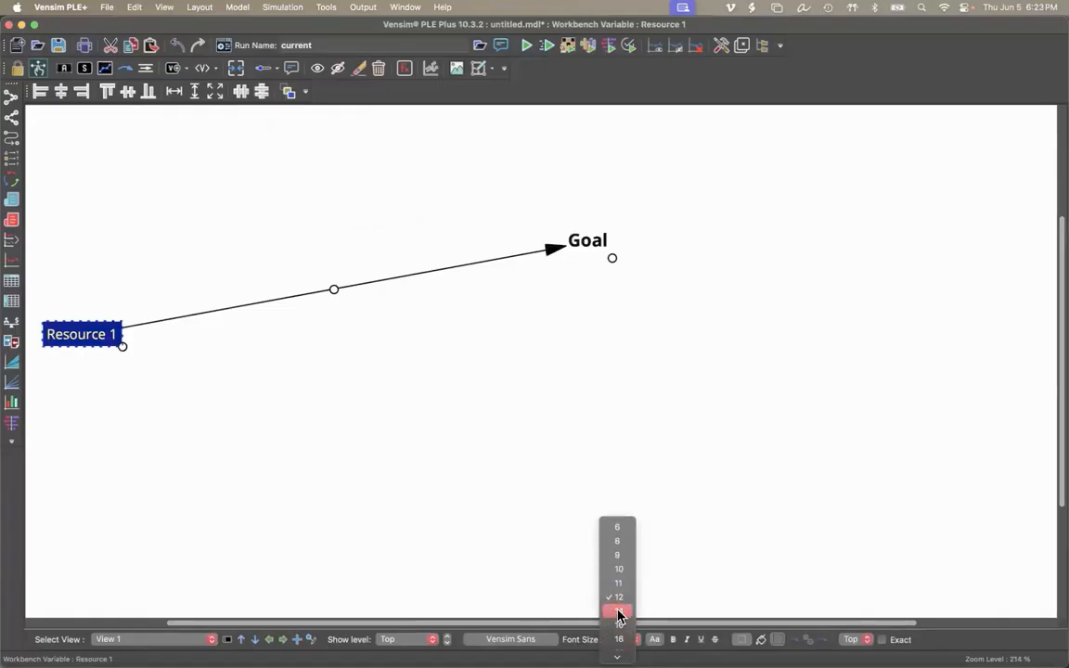
click(619, 613)
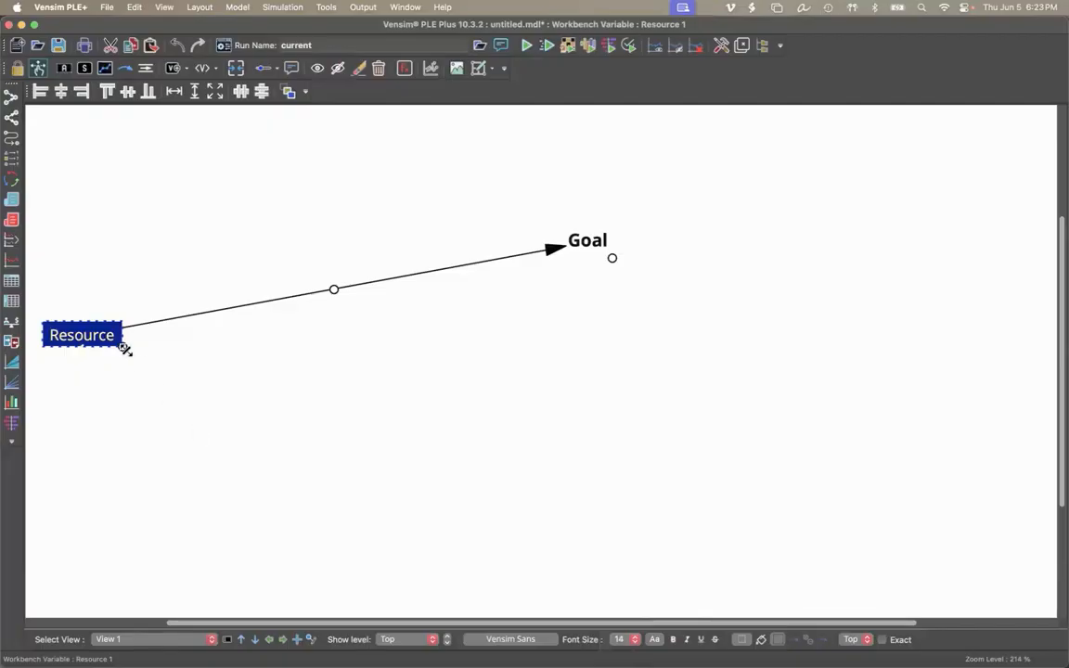
drag(124, 346, 133, 348)
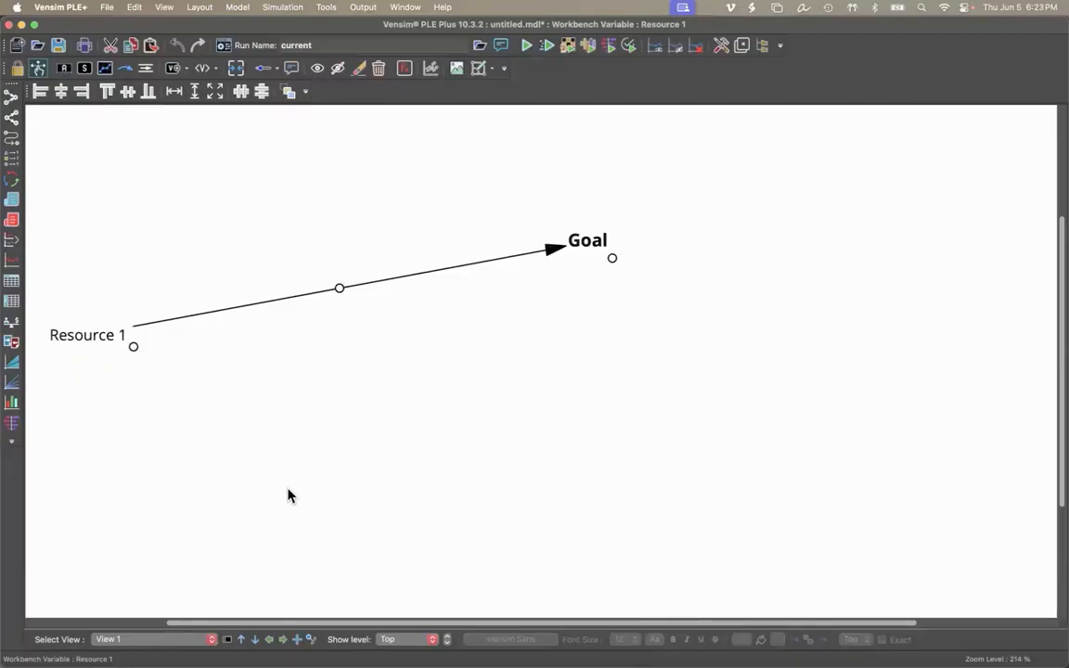
Make the Resource 1 label bold and deselect it.
click(87, 338)
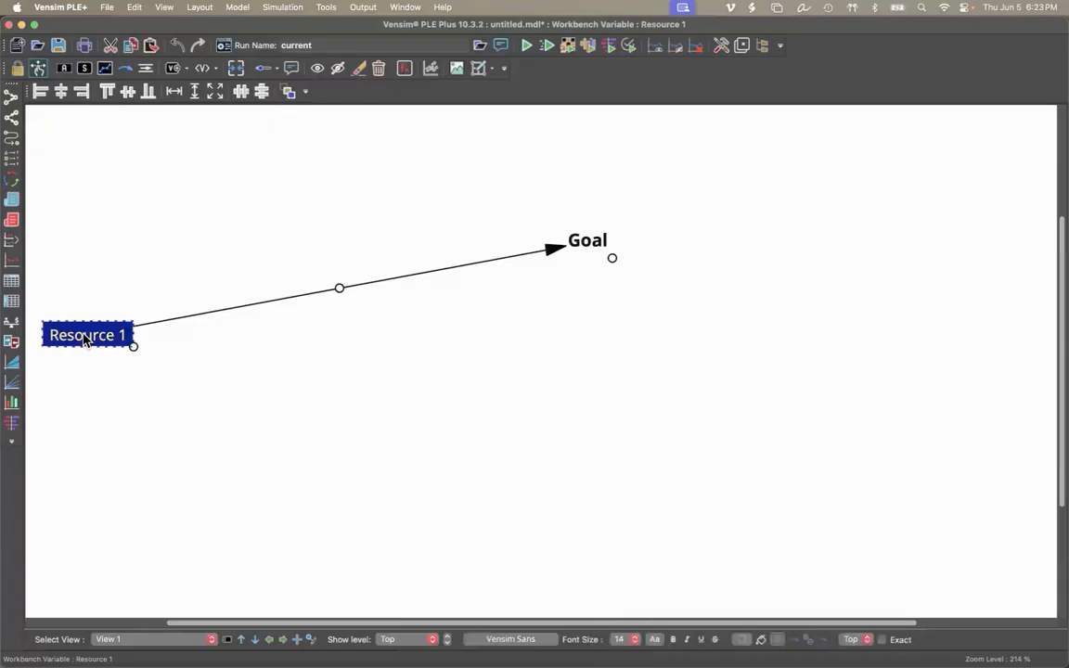
click(674, 642)
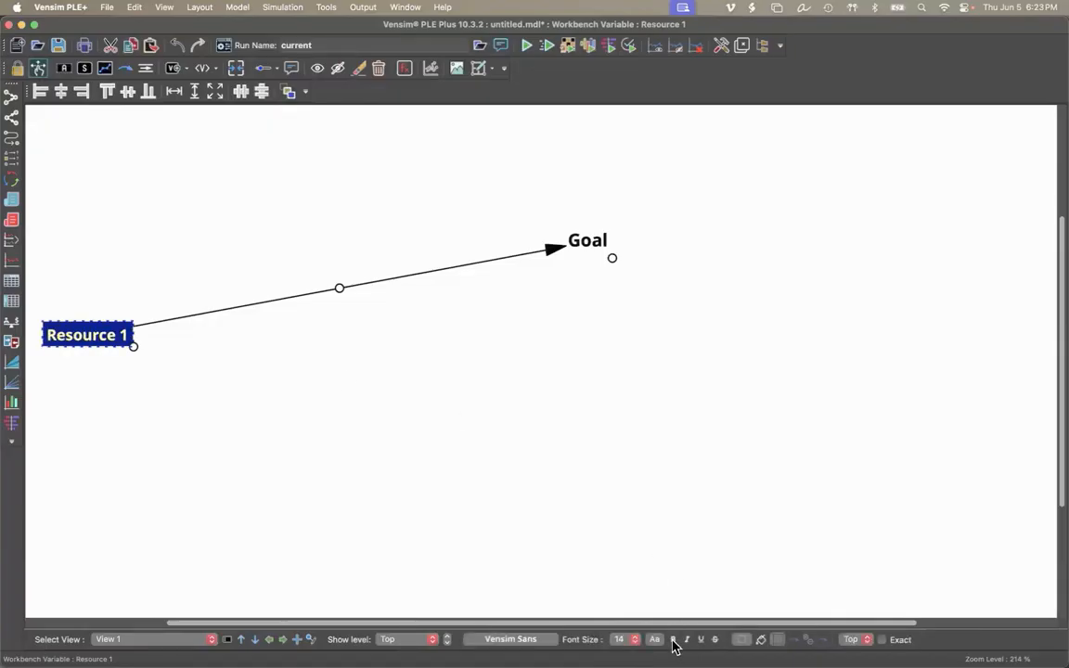
click(395, 401)
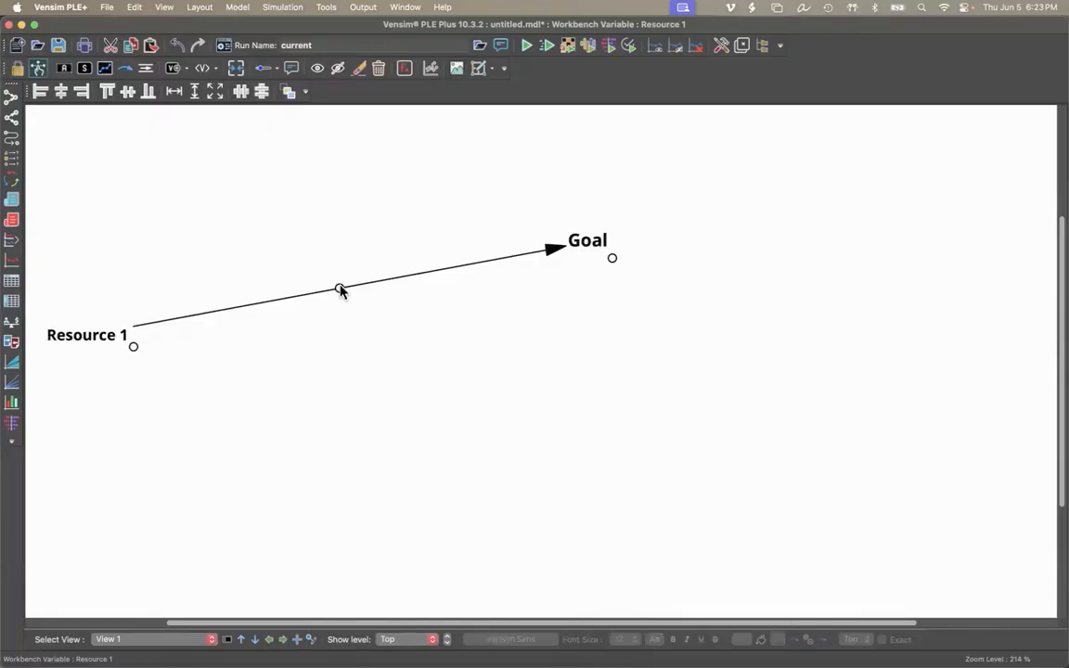
Bend the arrow from Resource 1 to Goal into a gentle upward curve.
drag(340, 290, 318, 262)
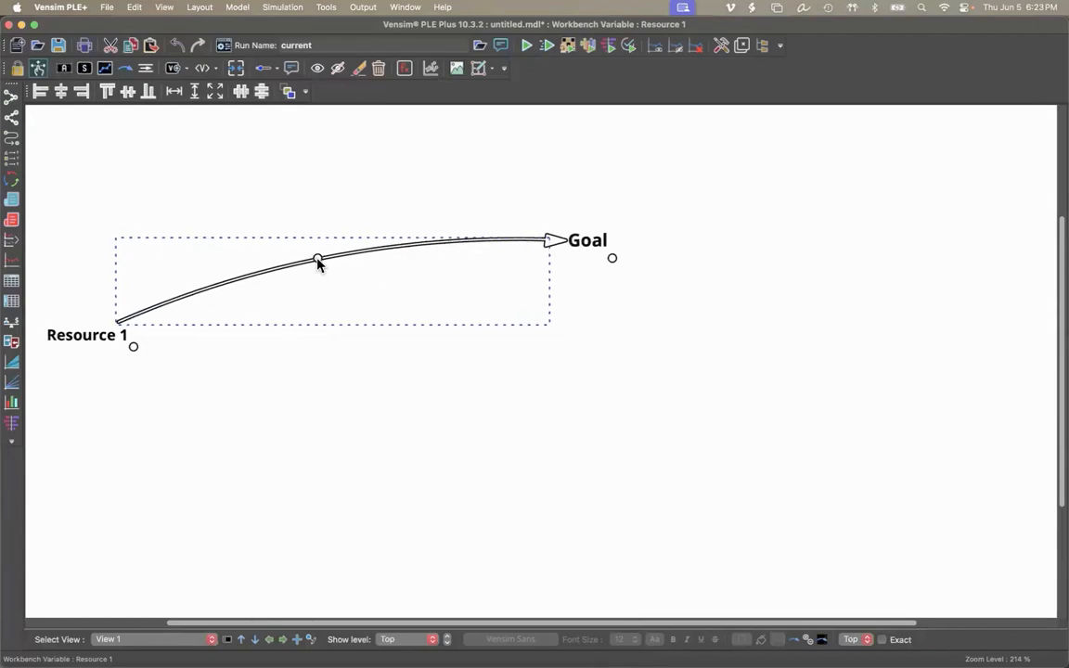
drag(318, 263, 290, 261)
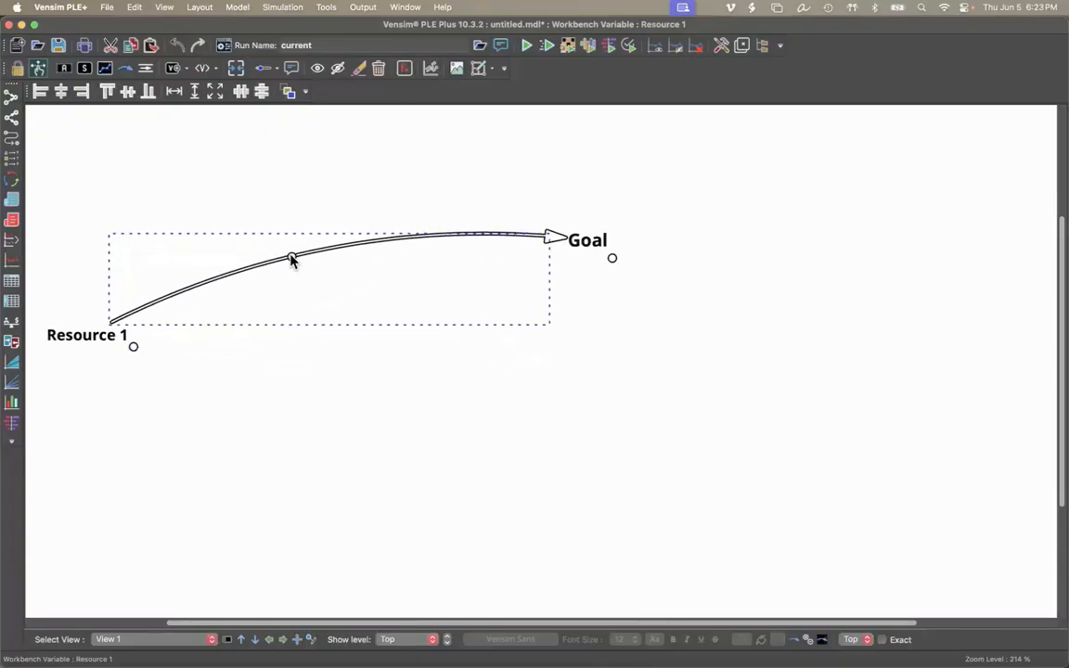
click(293, 471)
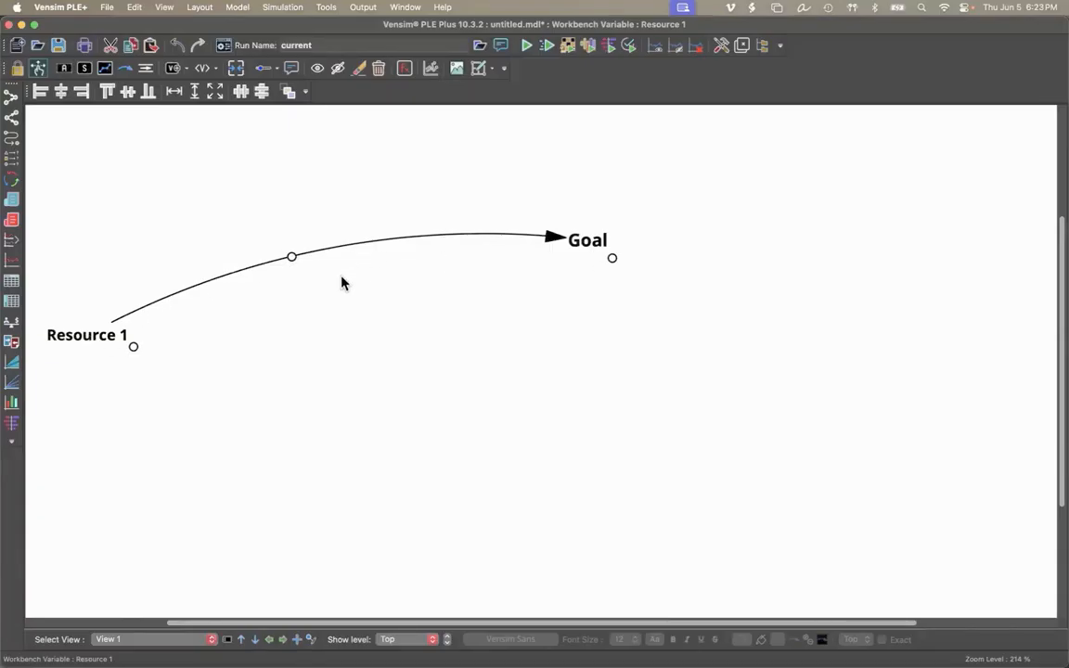
Add a delay mark to the arrow from Resource 1 to Goal.
right_click(292, 256)
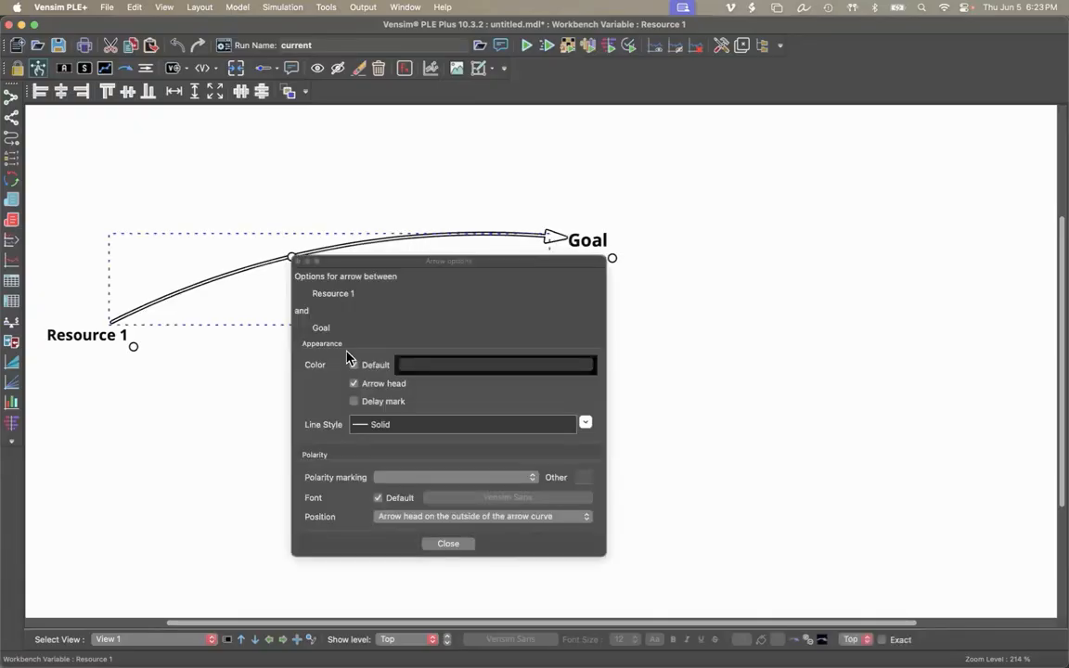
click(353, 402)
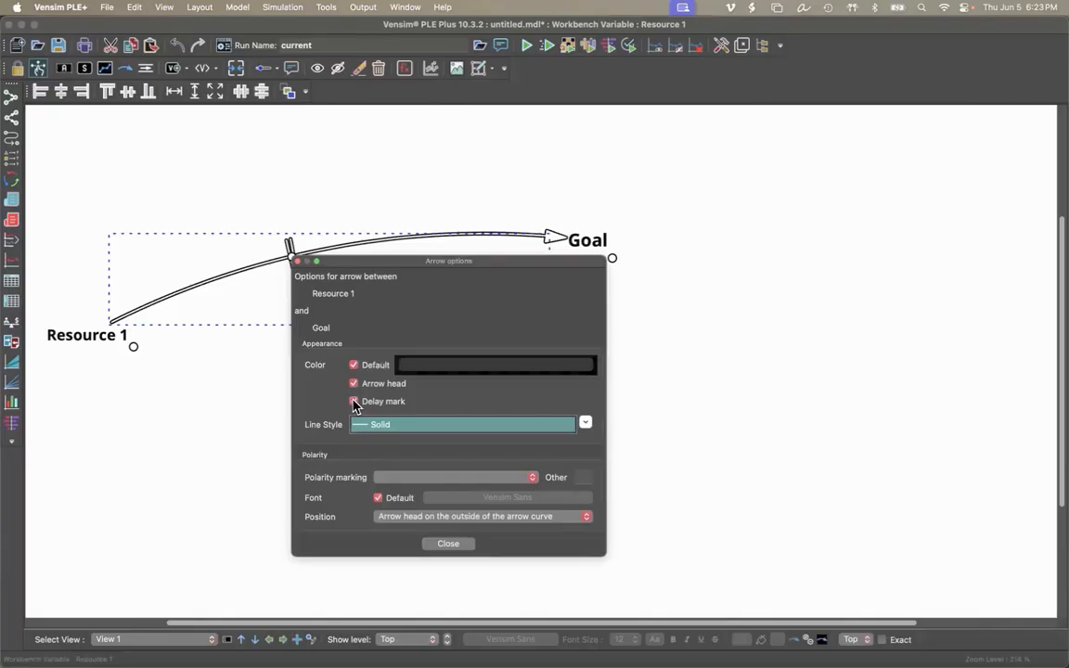
click(448, 544)
click(420, 492)
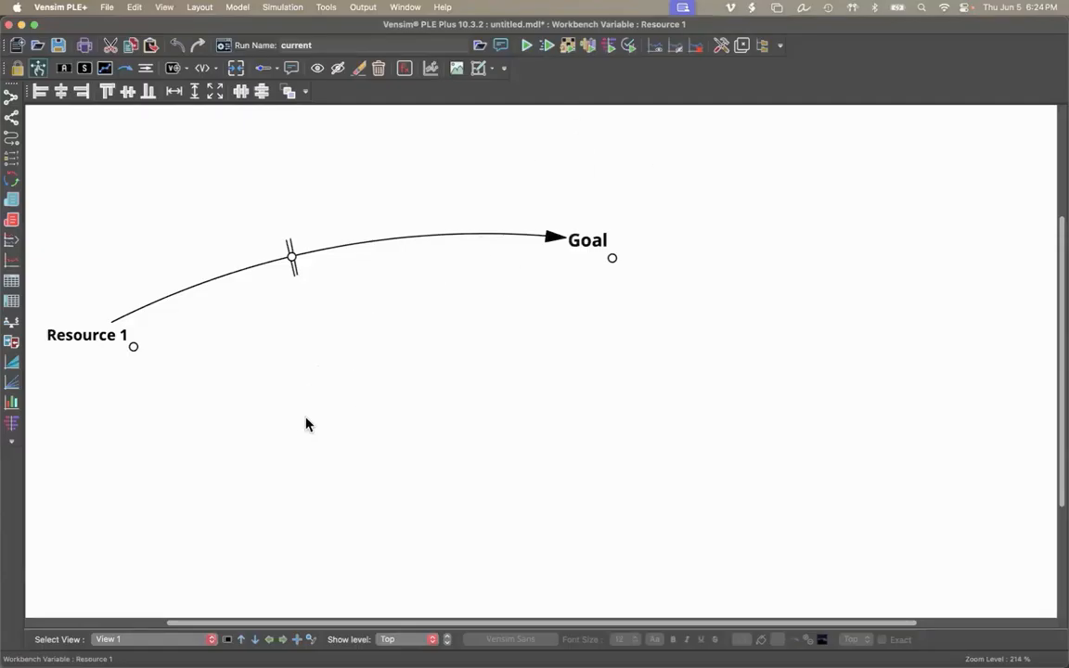
Duplicate Resource 1 as a replicated variable and place the copy to the right of the original.
drag(113, 340, 360, 348)
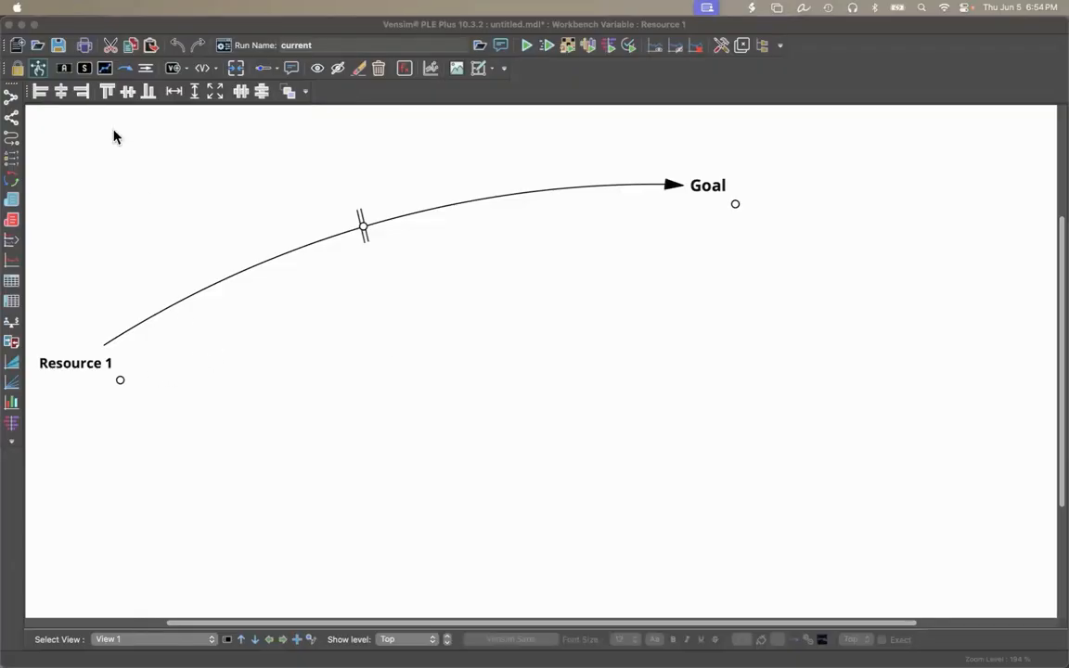
click(63, 70)
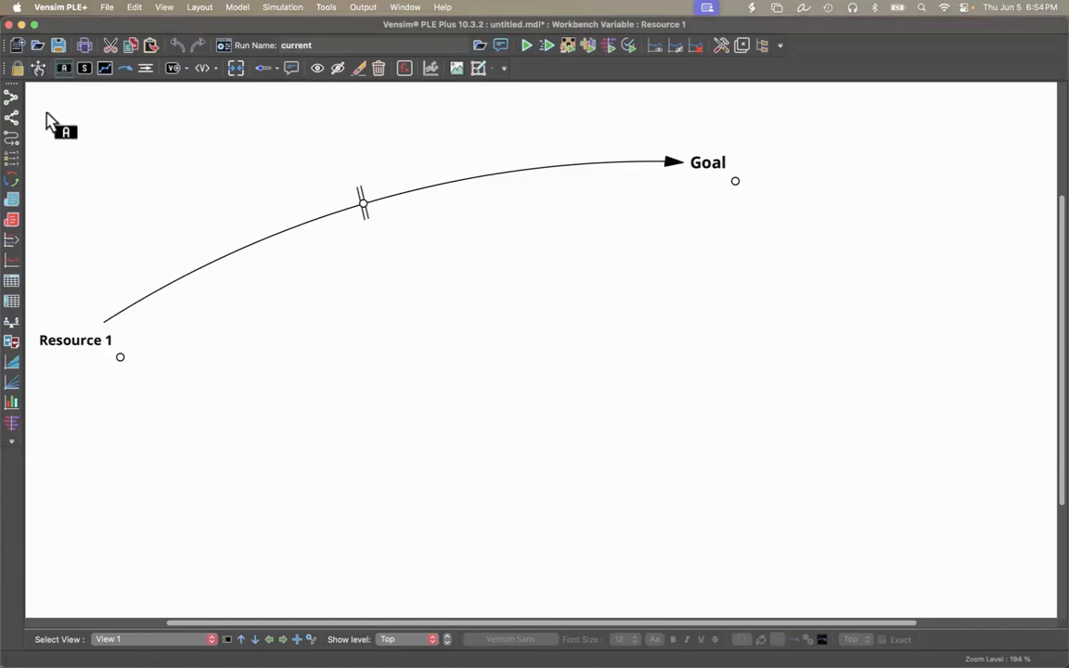
click(38, 68)
click(80, 373)
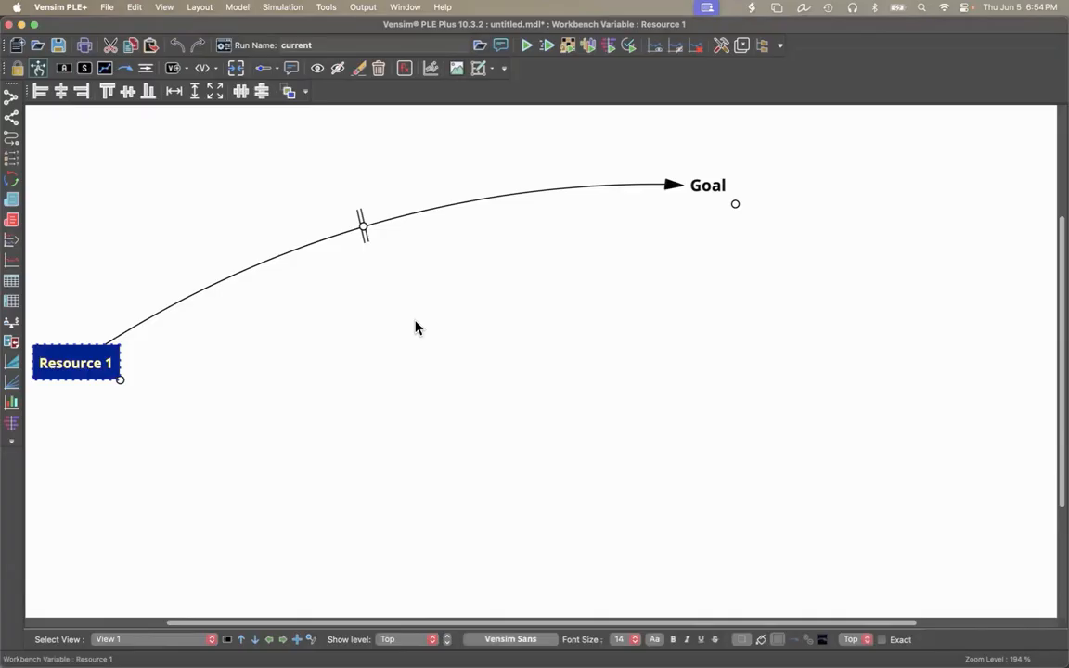
key(super+v)
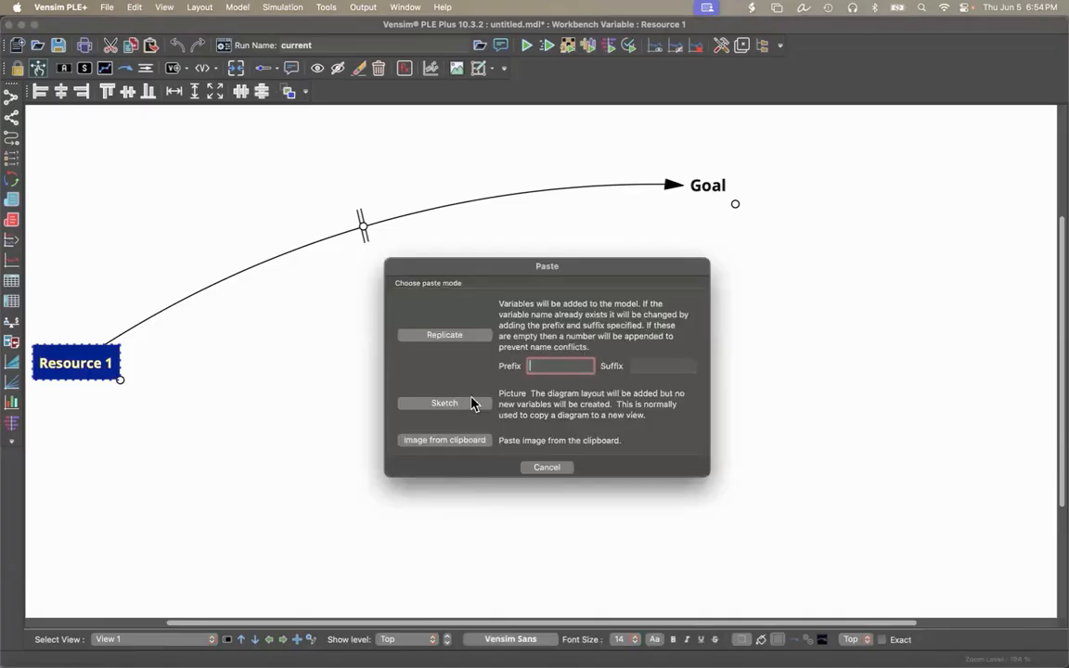
click(452, 338)
drag(146, 392, 275, 382)
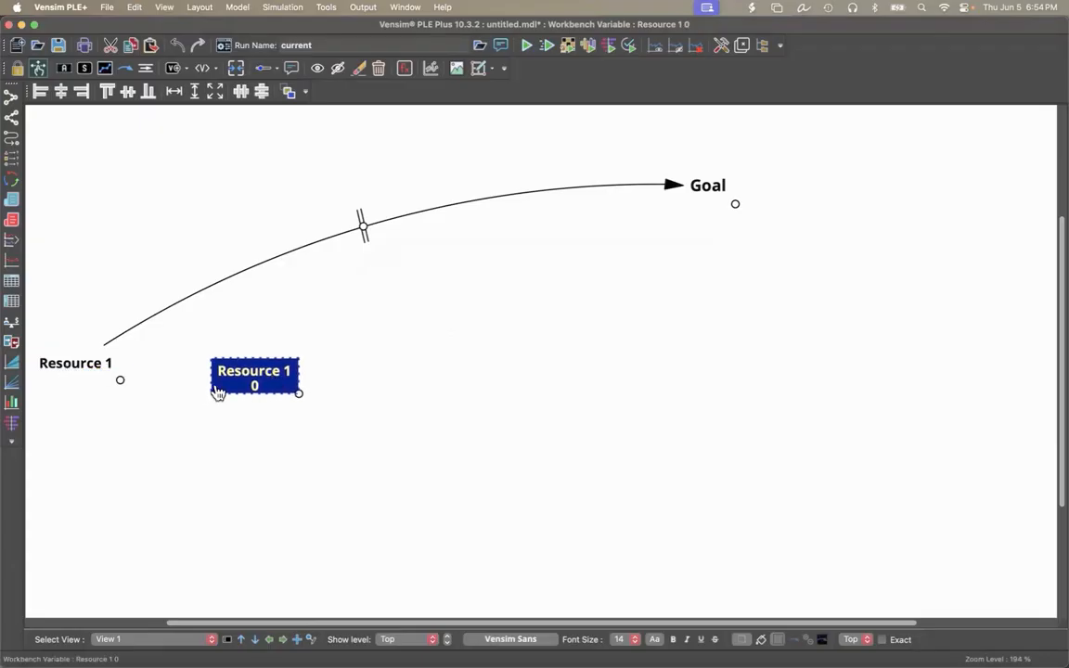
Paste a second replicated copy of Resource 1 and place it to the right of the first copy.
key(super+v)
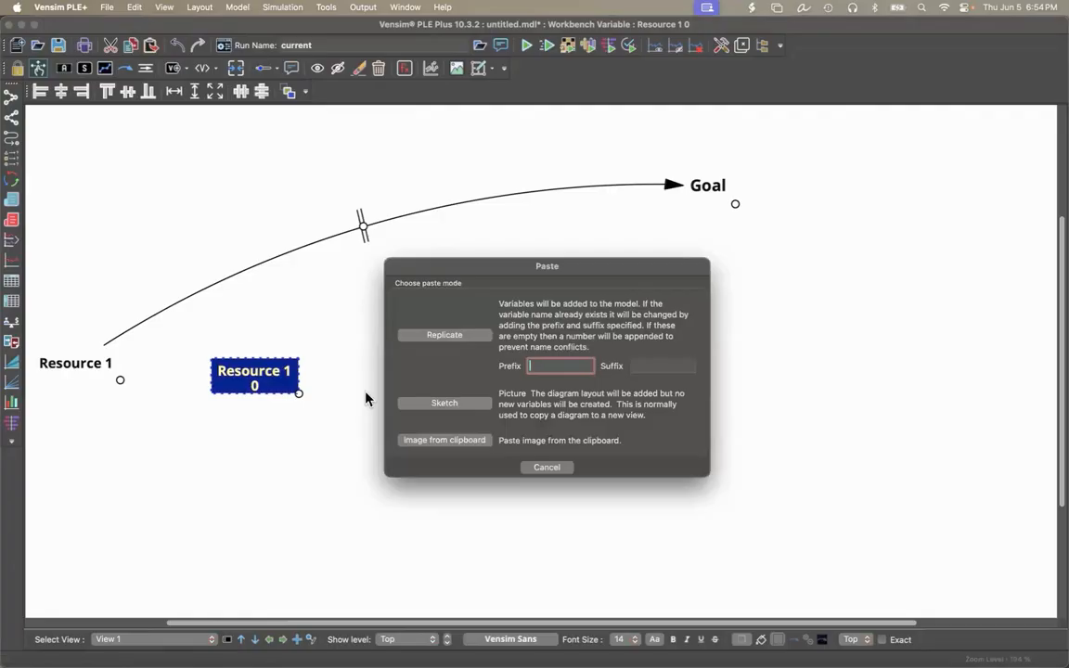
click(429, 340)
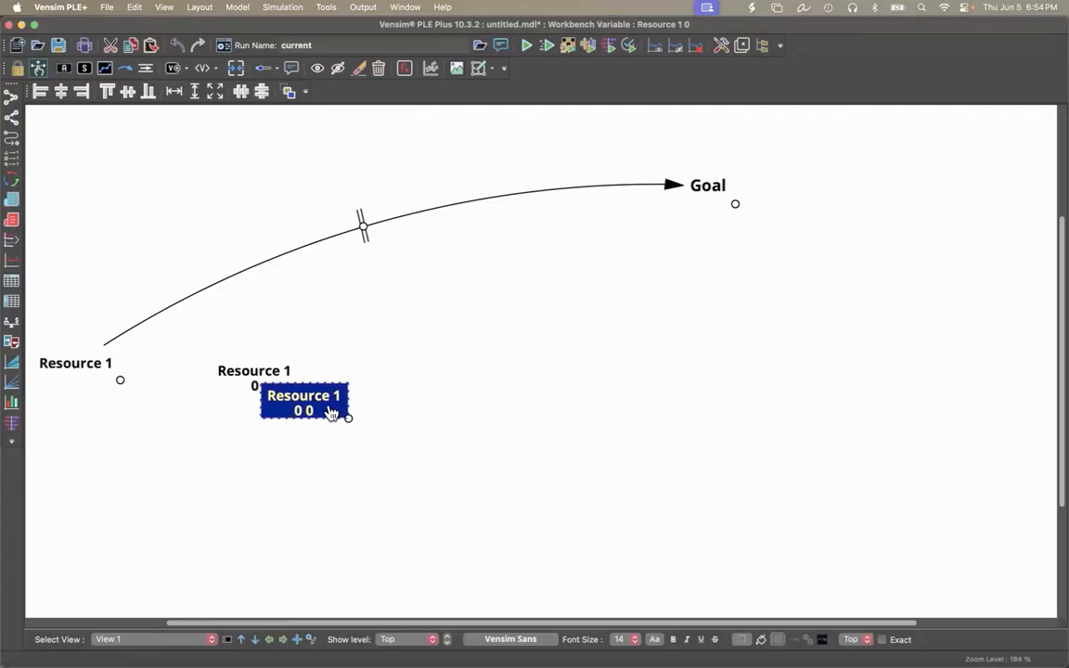
drag(332, 413, 458, 393)
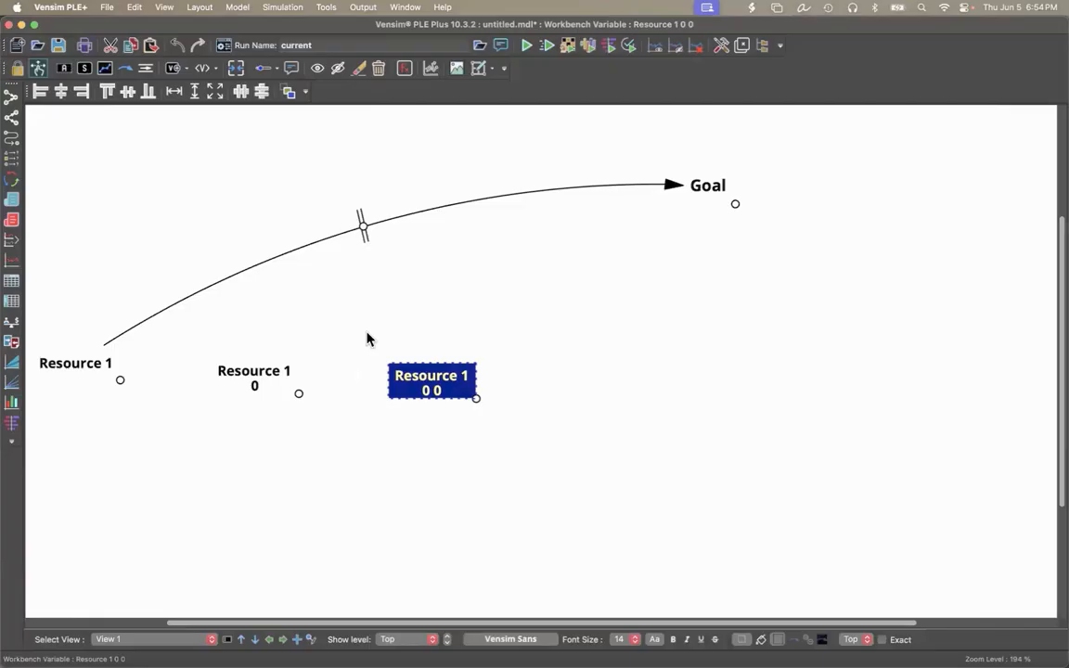
Rename the first copied variable, the one nearest Resource 1, to Resource 2.
click(62, 68)
click(258, 352)
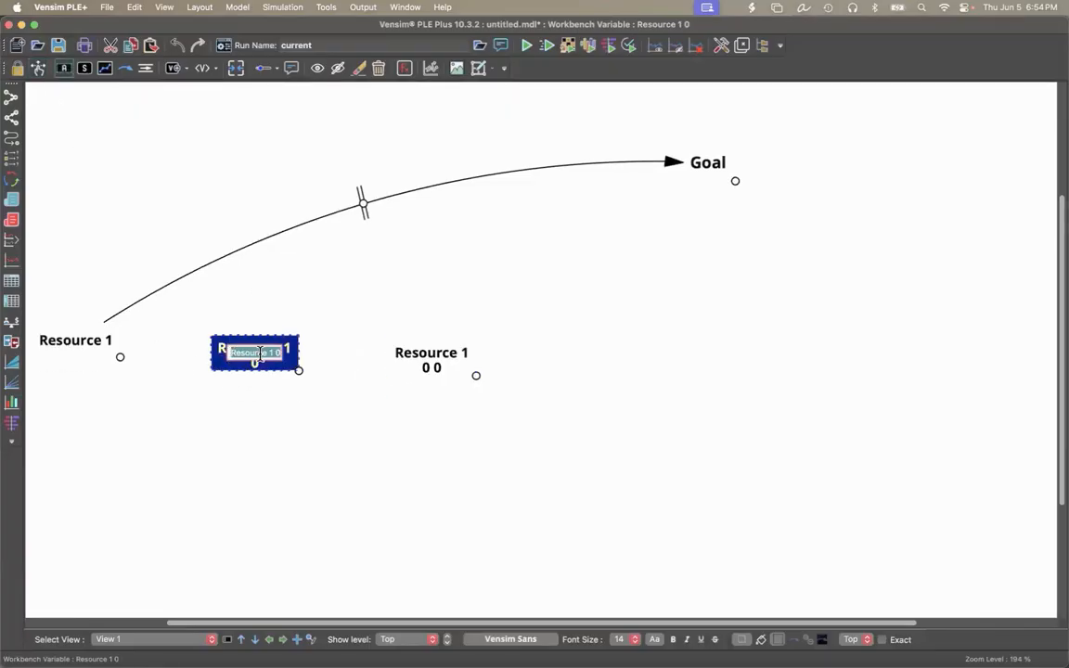
key(Right)
key(BackSpace)
key(BackSpace)
key(BackSpace)
key(BackSpace)
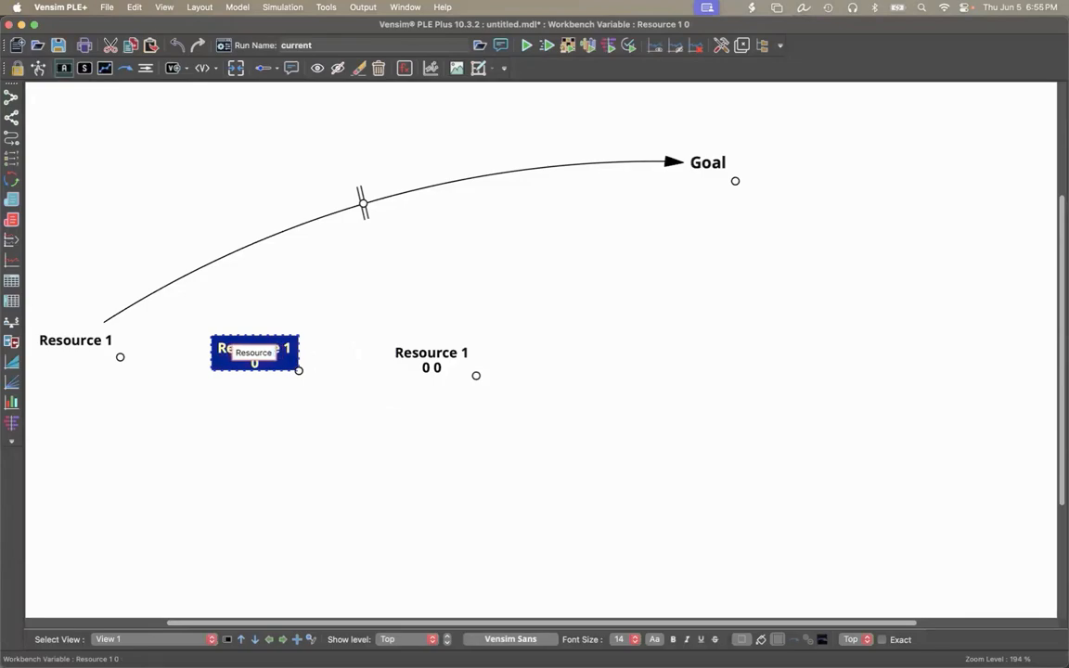
text(2)
key(Return)
Rename the second copied variable, to the right of Resource 2, to Resource 3.
click(433, 354)
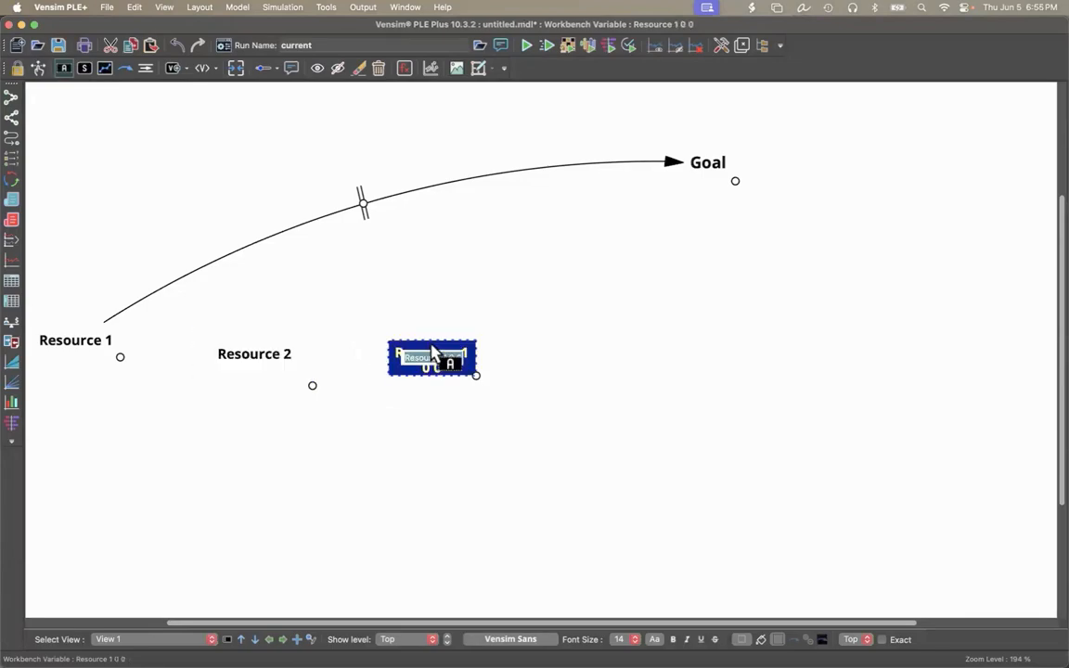
key(Right)
key(BackSpace)
key(BackSpace)
key(BackSpace)
key(BackSpace)
key(BackSpace)
key(BackSpace)
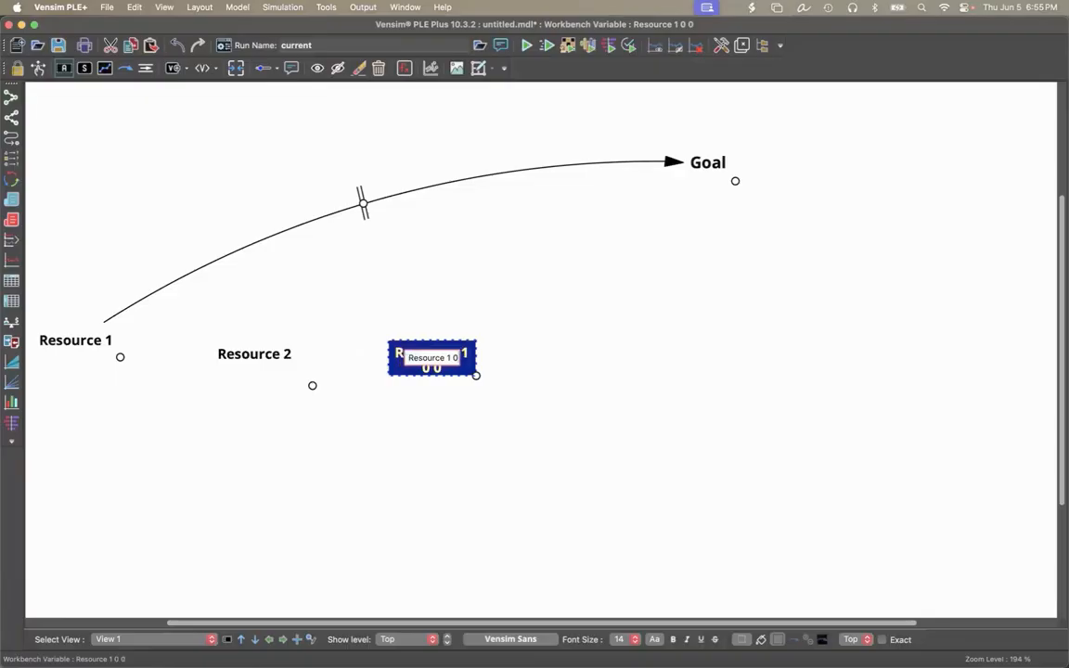
text(3)
key(Return)
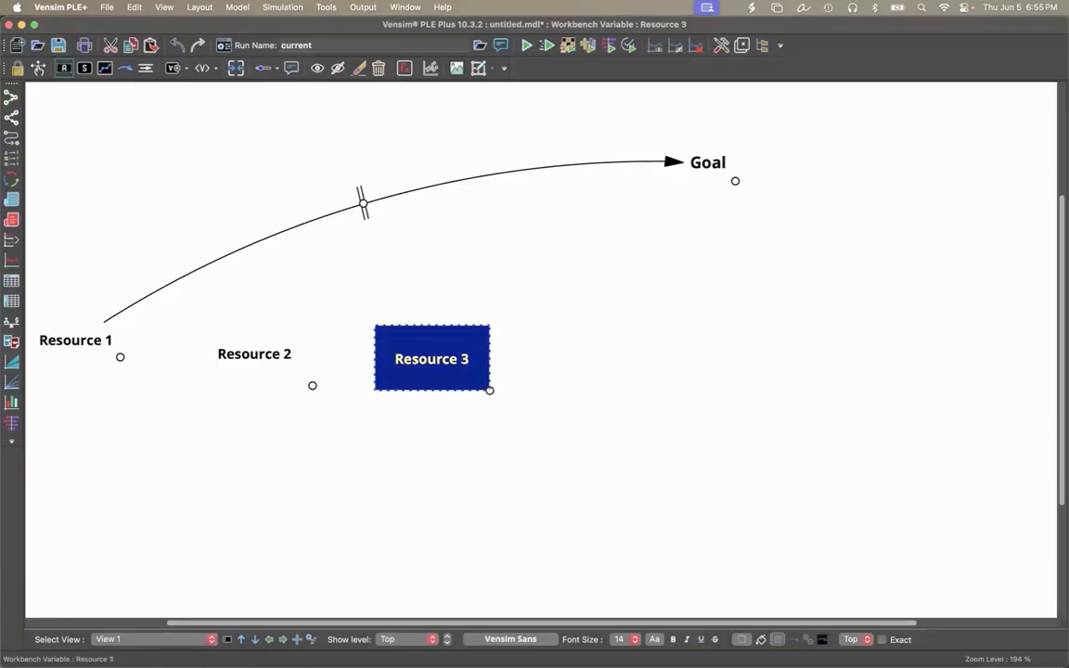
Size the boxes of Resource 3 and Resource 2 to their content.
click(196, 8)
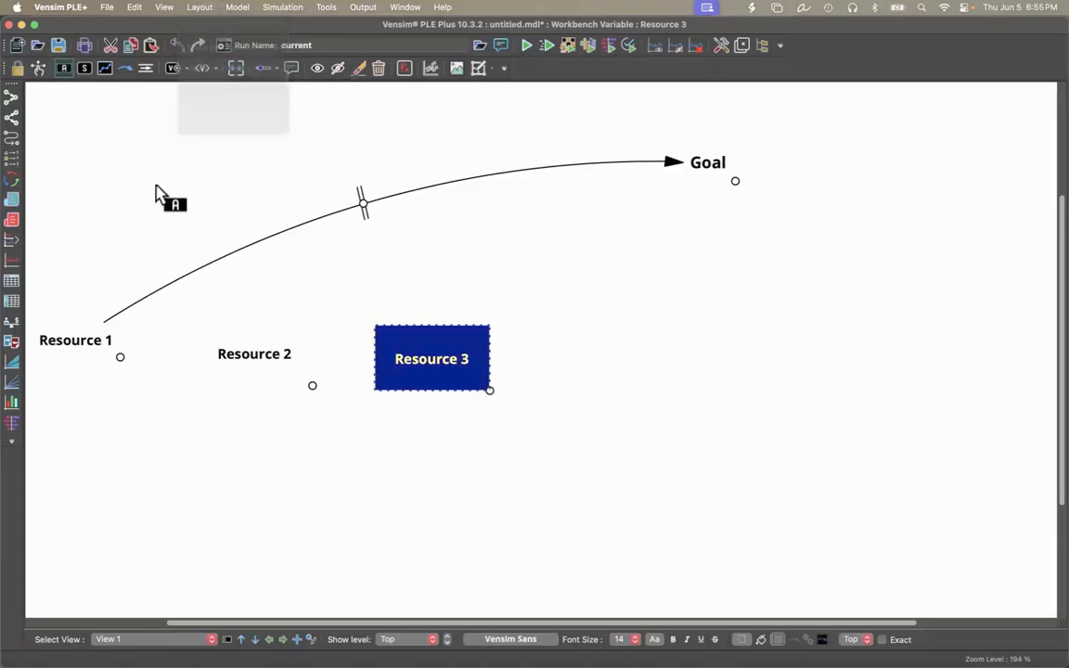
click(38, 68)
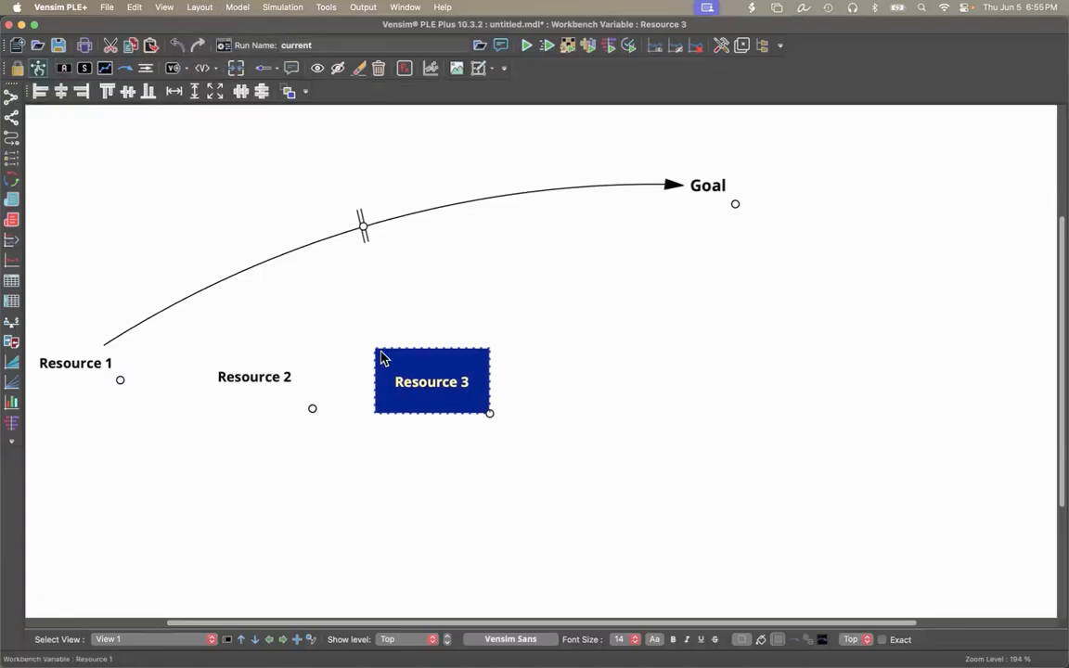
click(200, 8)
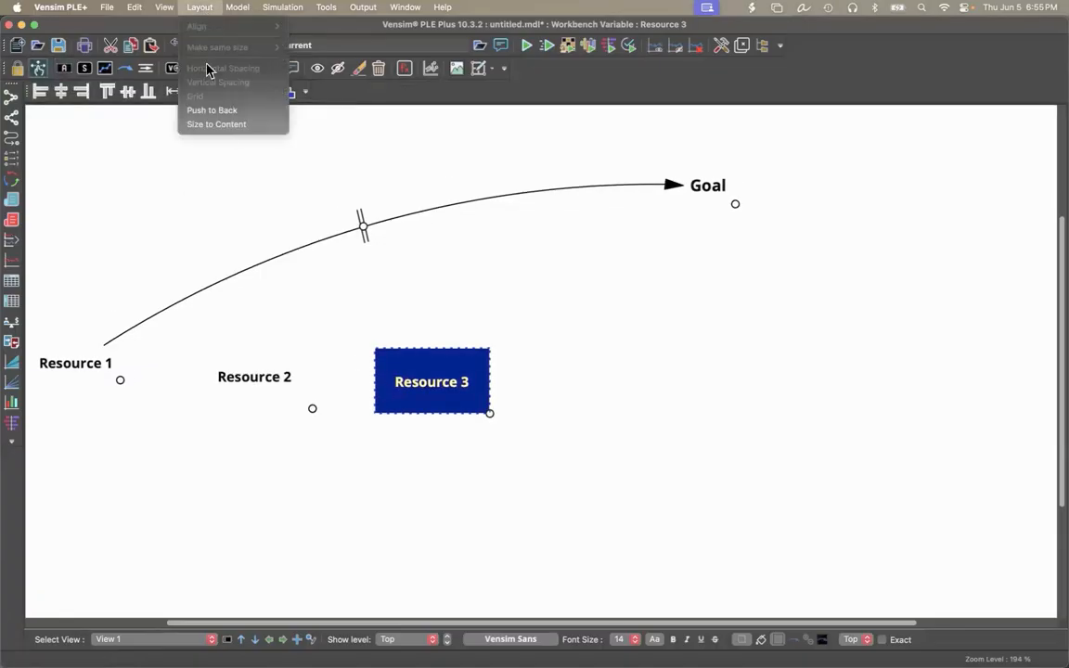
click(221, 126)
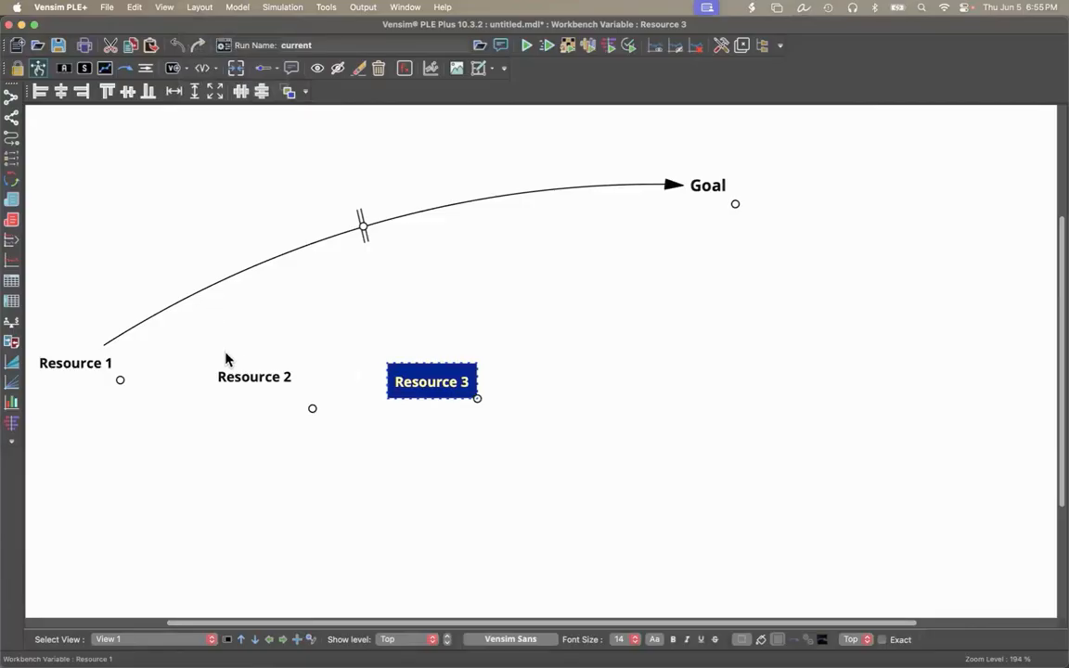
click(248, 375)
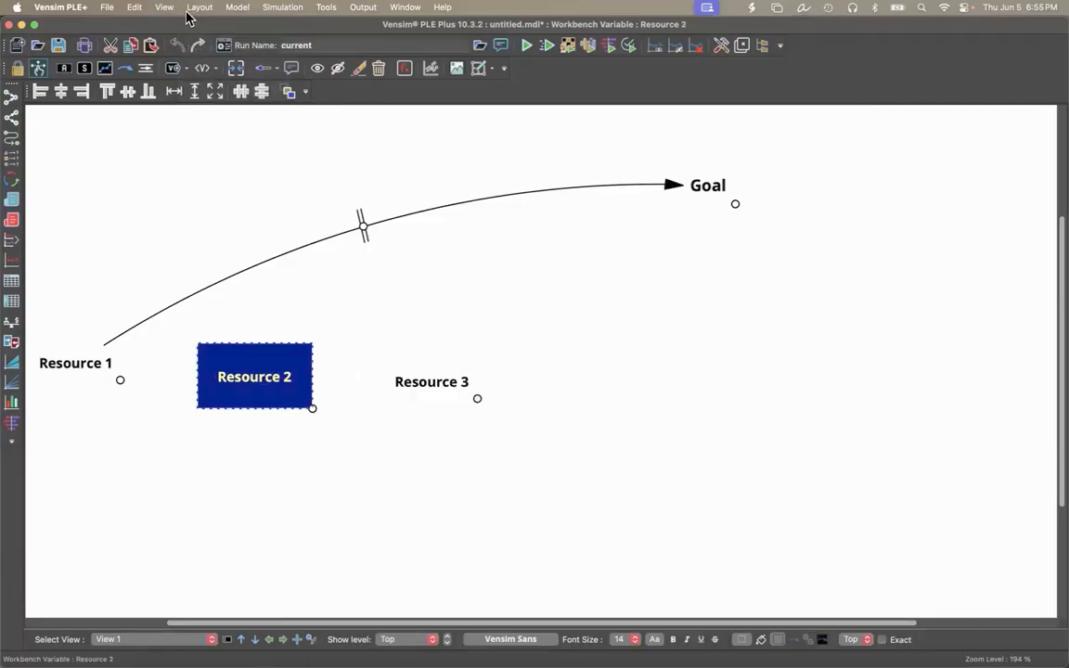
click(189, 10)
click(170, 116)
Spread Resource 1, Resource 2 and Resource 3 from left to right below Goal, with Resource 2 lowest and Resource 3 highest.
drag(445, 394, 900, 366)
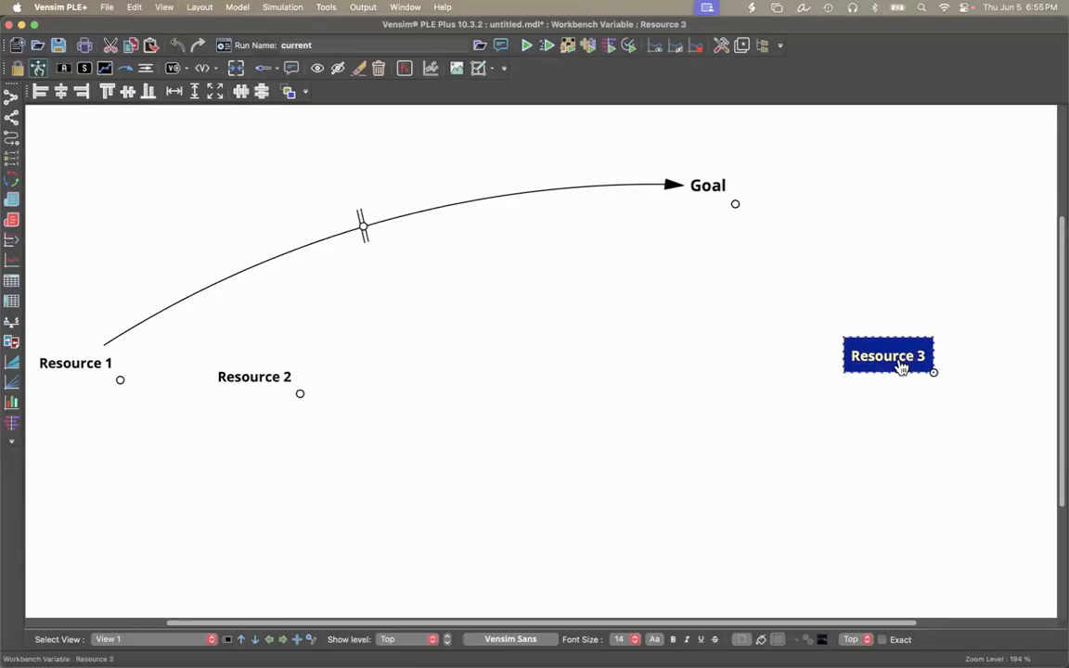
scroll(901, 367, down, 3)
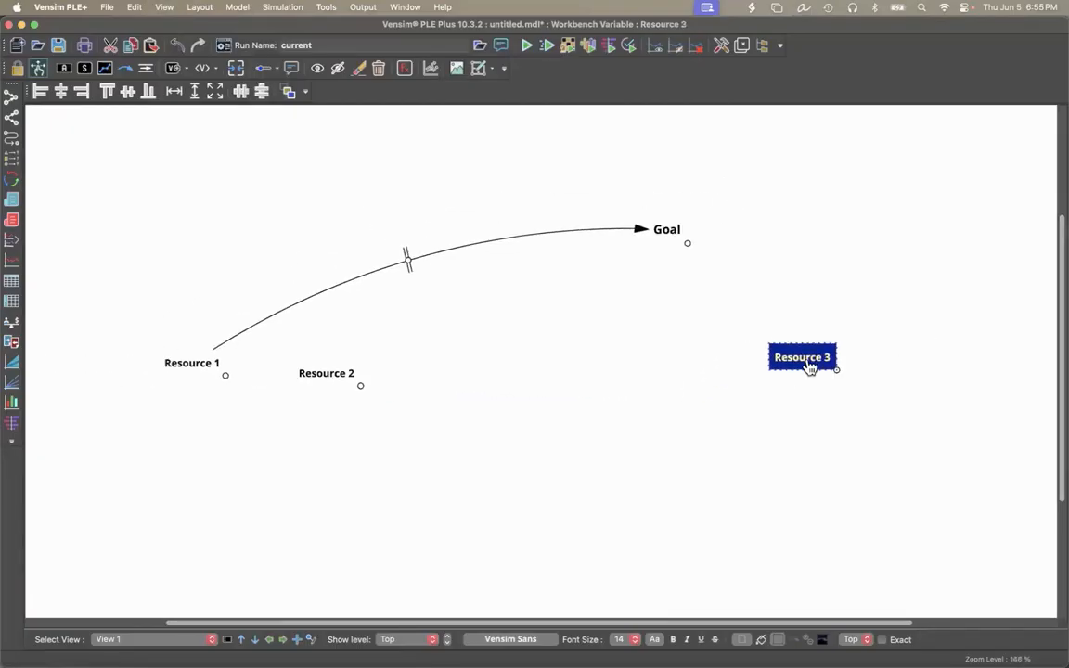
drag(810, 368, 830, 371)
drag(353, 383, 673, 366)
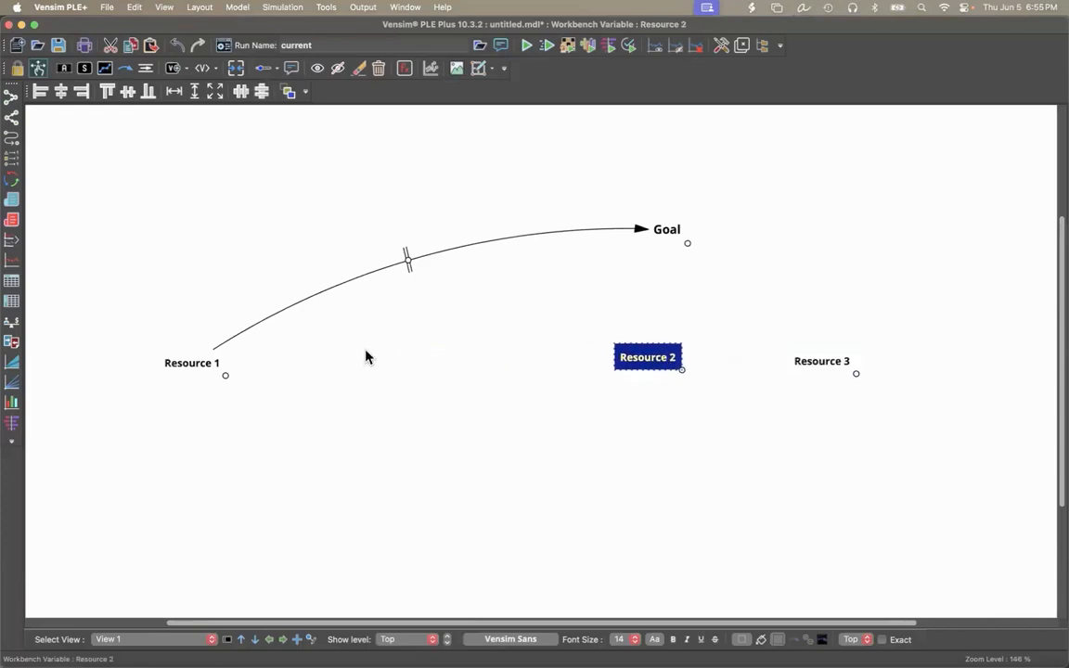
drag(214, 367, 516, 362)
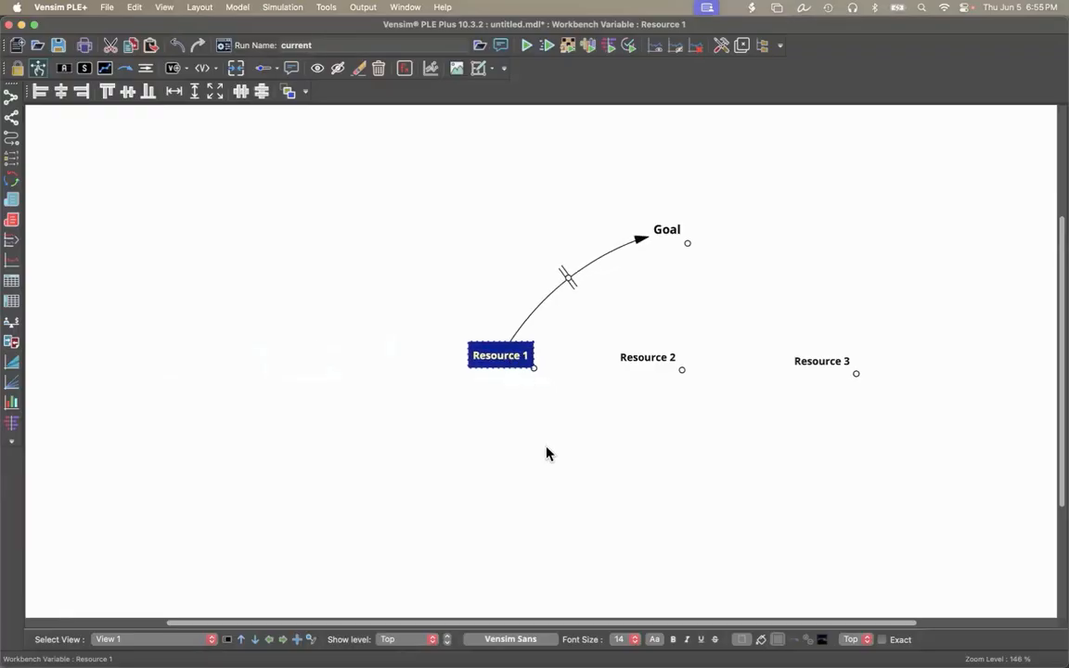
drag(640, 369, 629, 426)
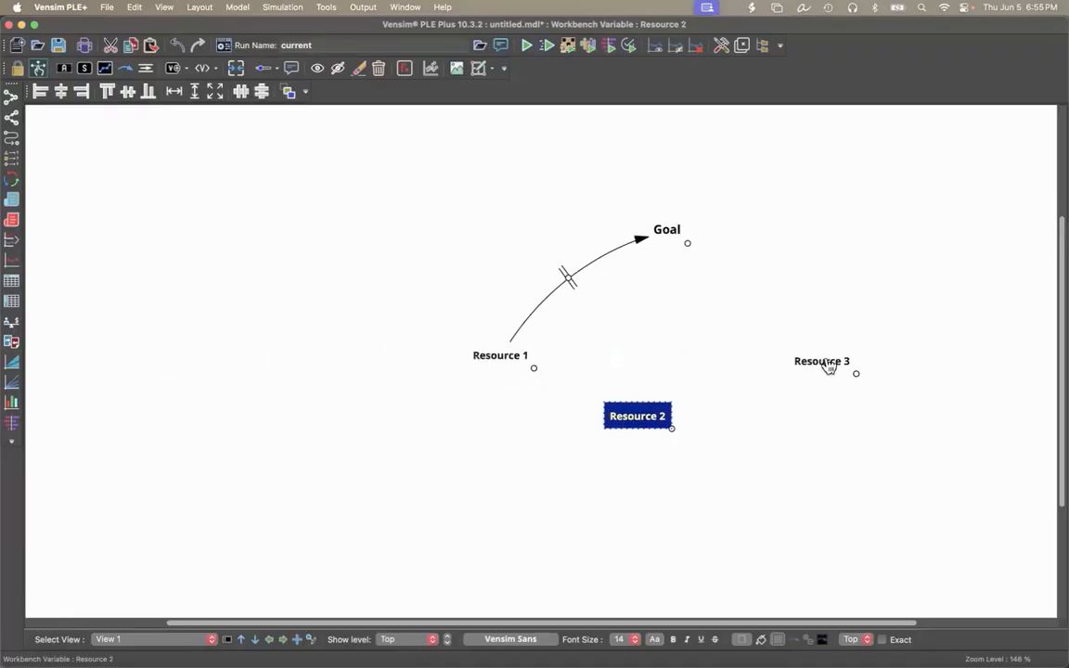
drag(829, 366, 831, 319)
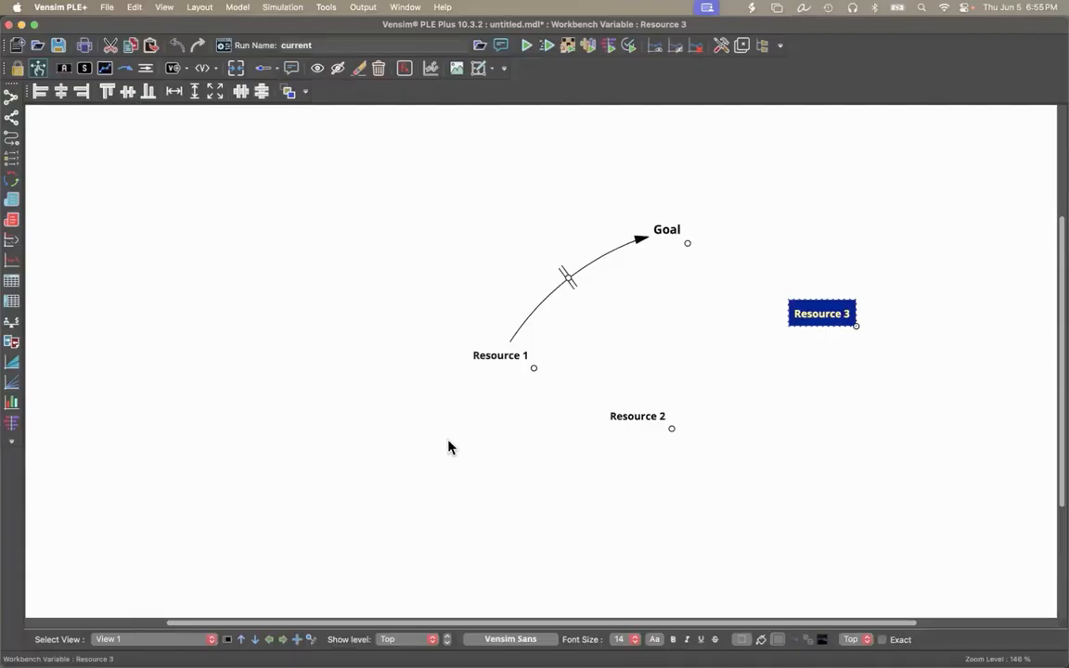
Align the tops of Resource 1 and Resource 2 with Resource 3 and space the three variables evenly horizontally.
click(507, 360)
shift+click(632, 420)
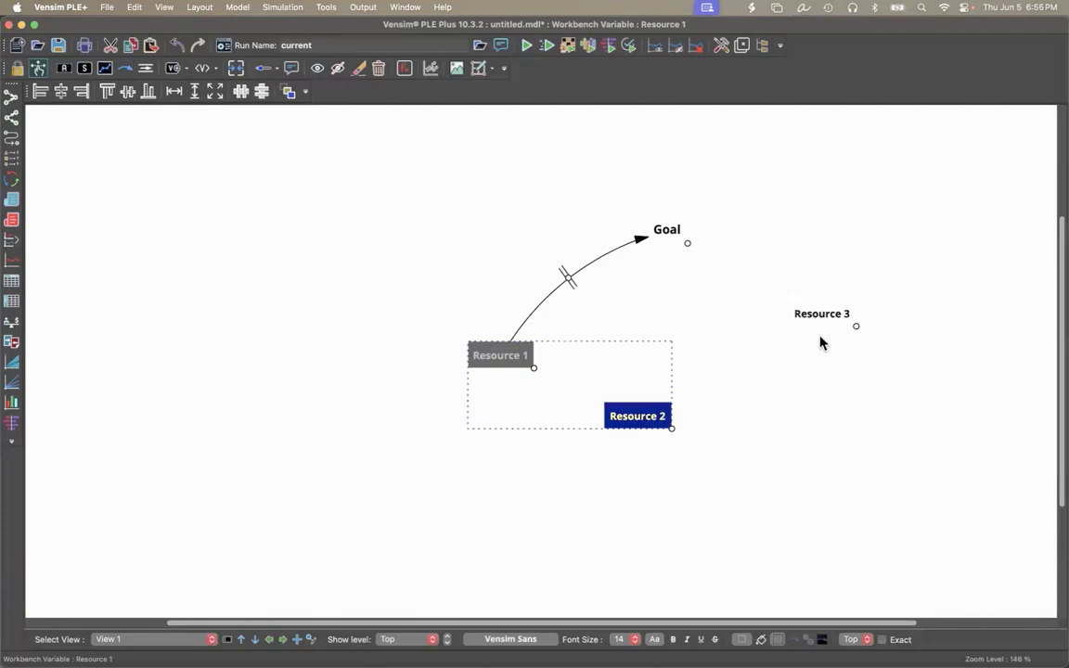
shift+click(830, 321)
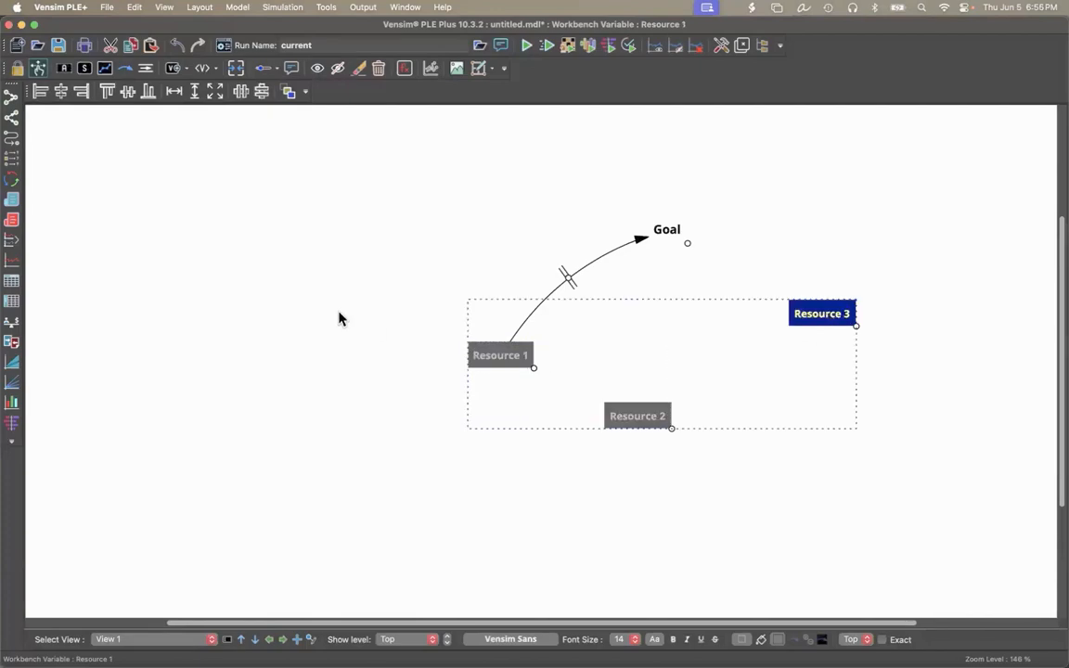
click(108, 90)
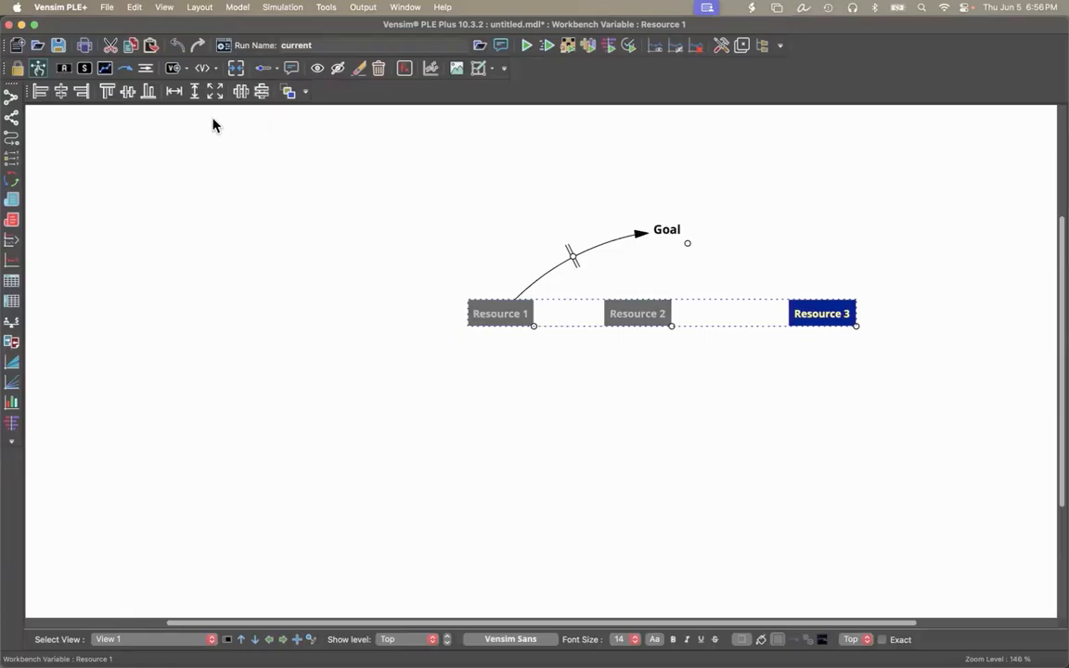
click(240, 91)
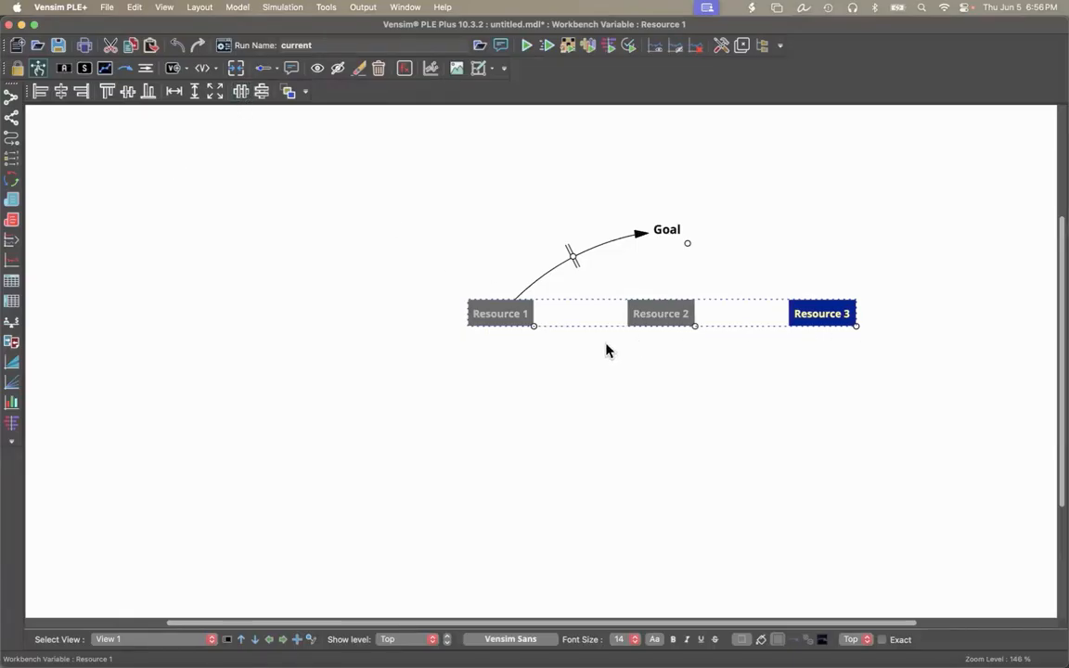
click(635, 434)
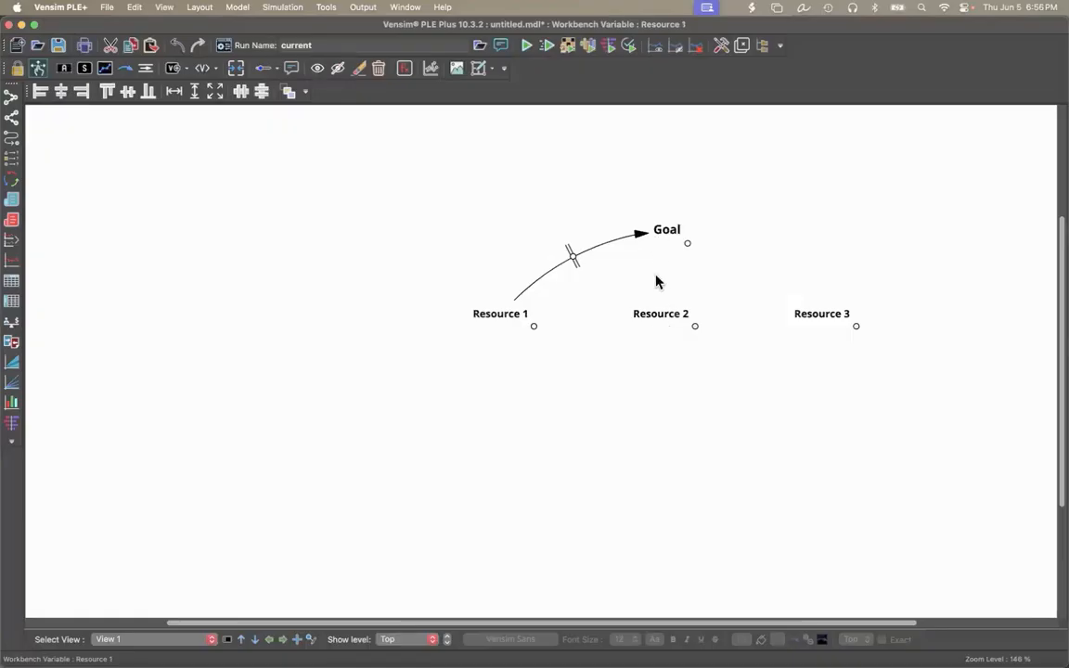
click(658, 324)
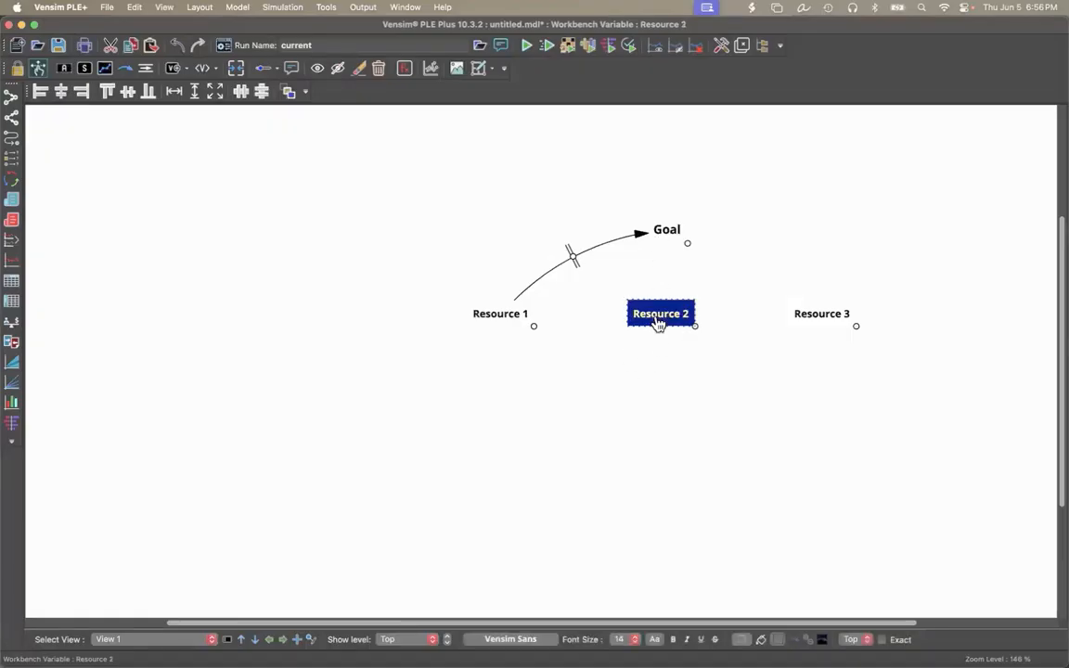
shift+click(670, 235)
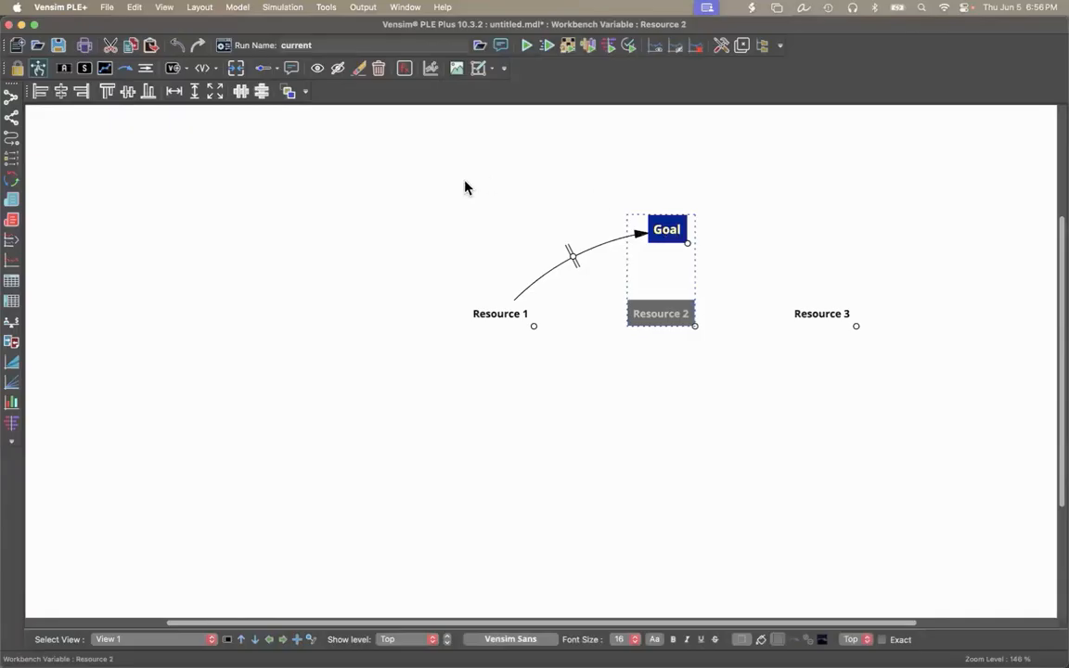
click(454, 354)
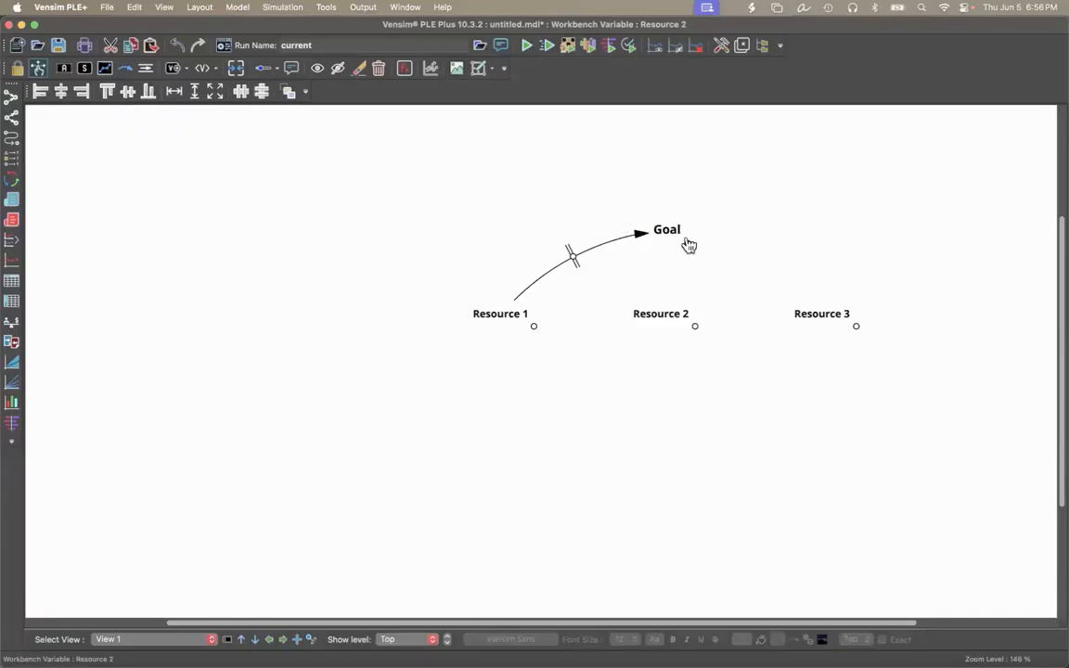
Align Goal's horizontal center with Resource 2, using Resource 2 as the reference.
click(675, 232)
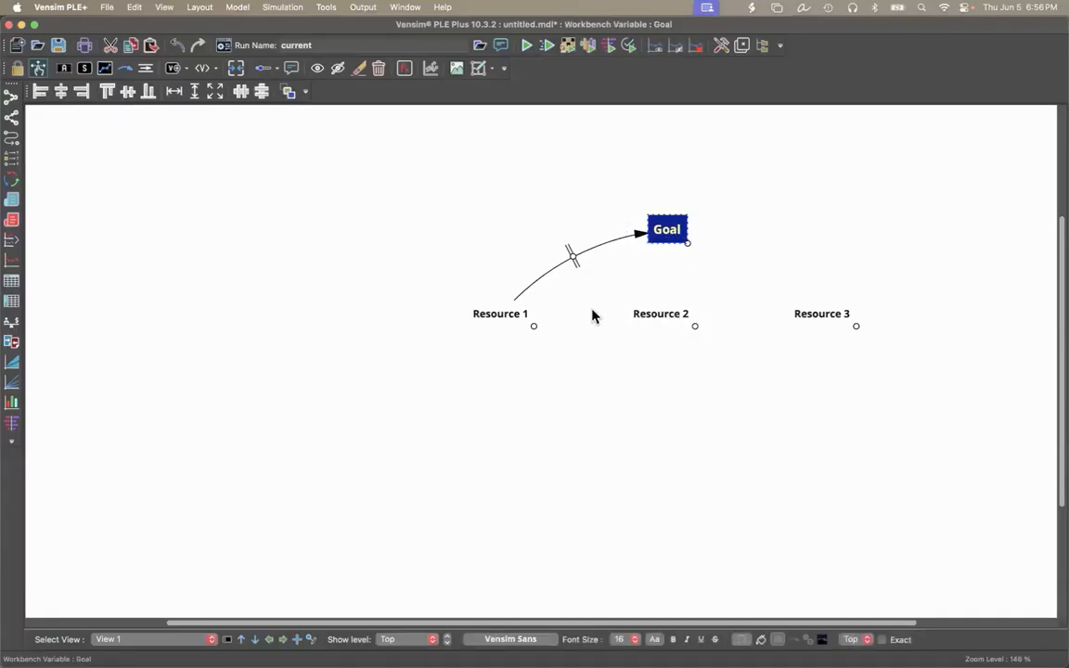
shift+click(663, 322)
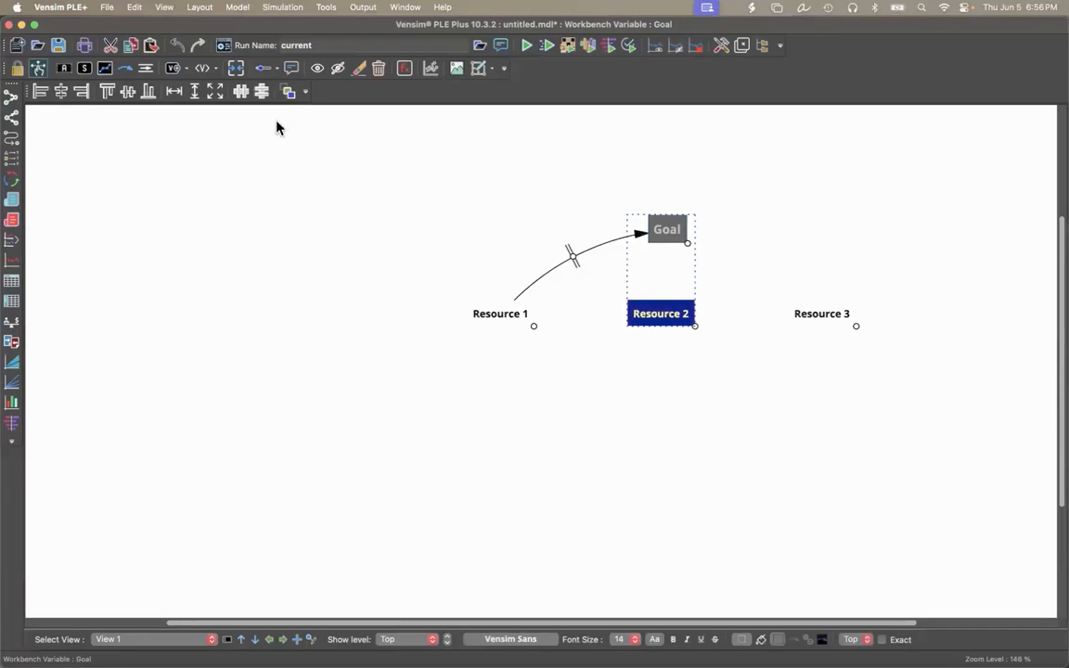
click(61, 91)
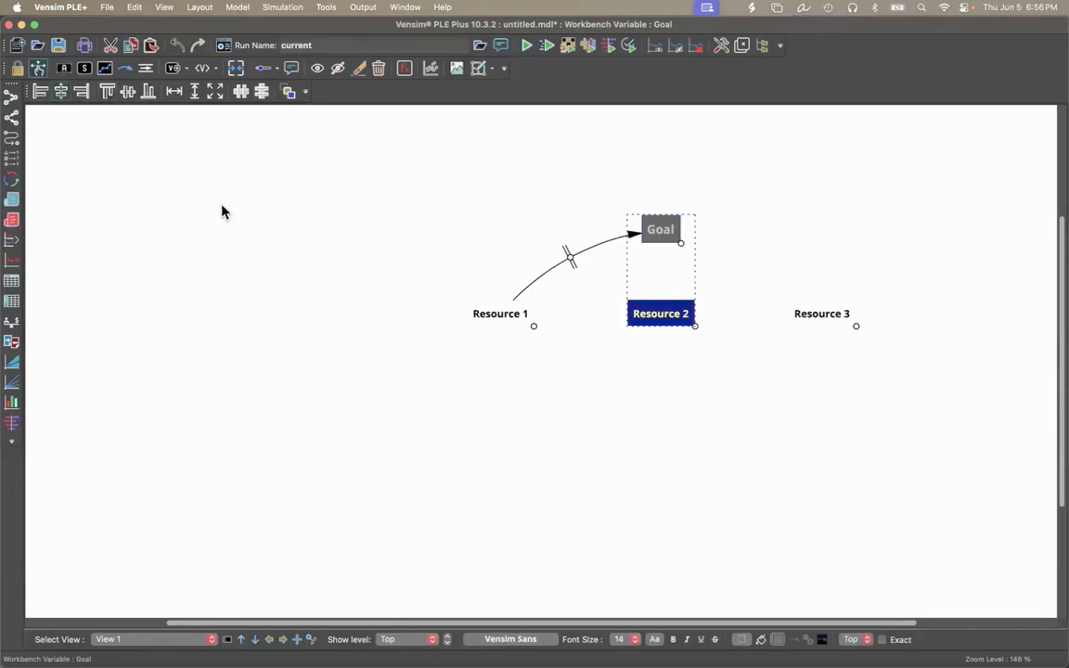
click(413, 384)
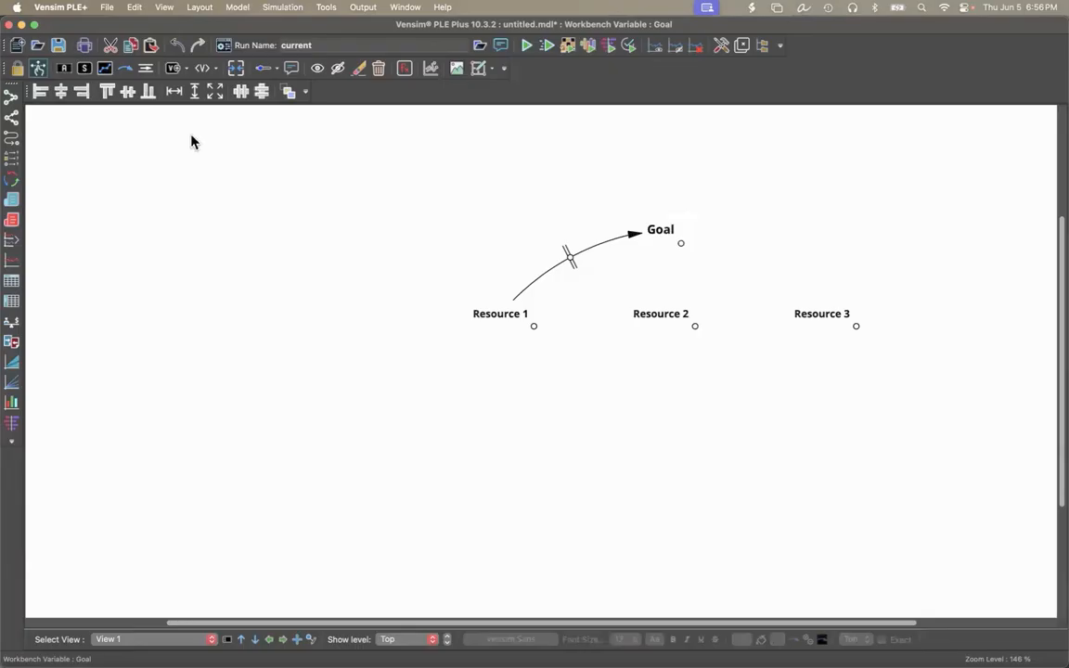
Draw upward-curving arrows from Resource 1 to Resource 2 and from Resource 2 to Resource 3.
click(127, 71)
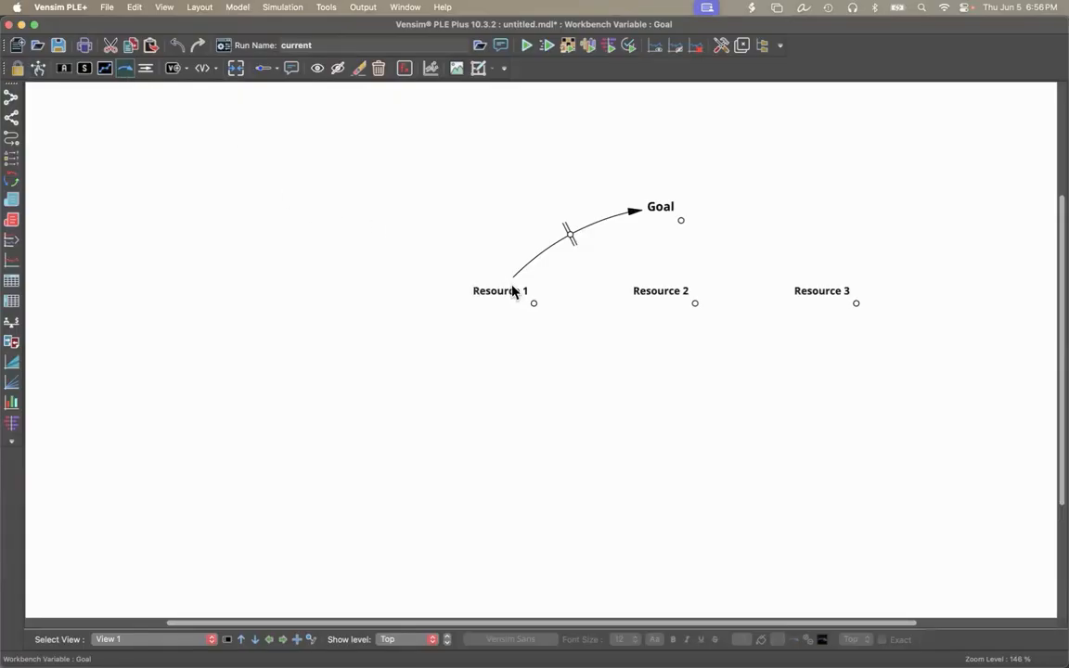
click(521, 294)
click(586, 263)
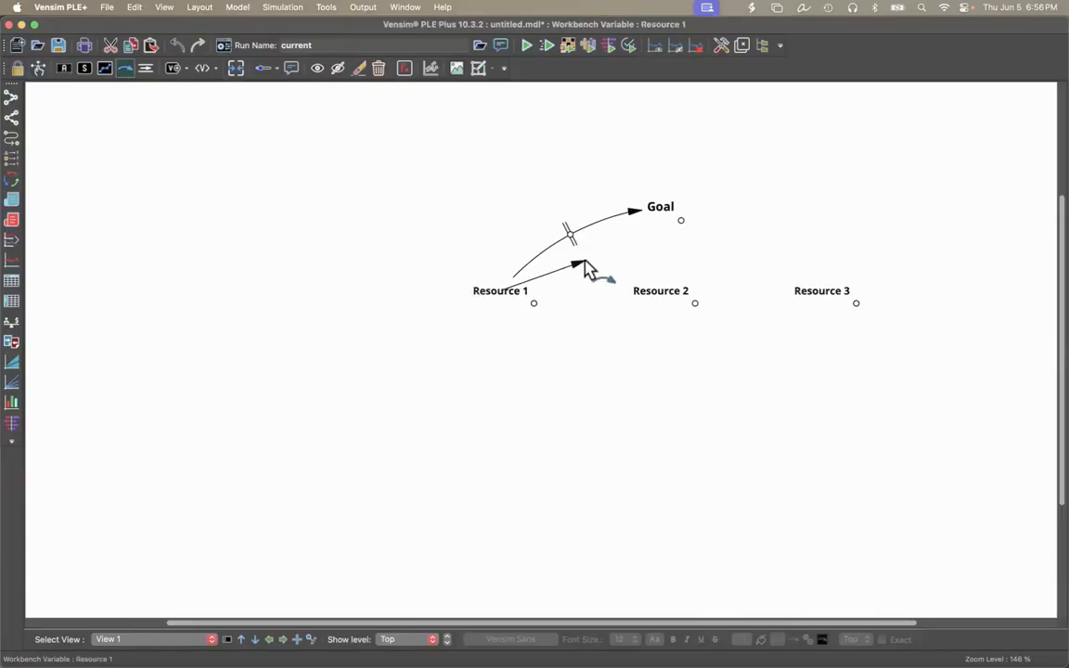
click(658, 295)
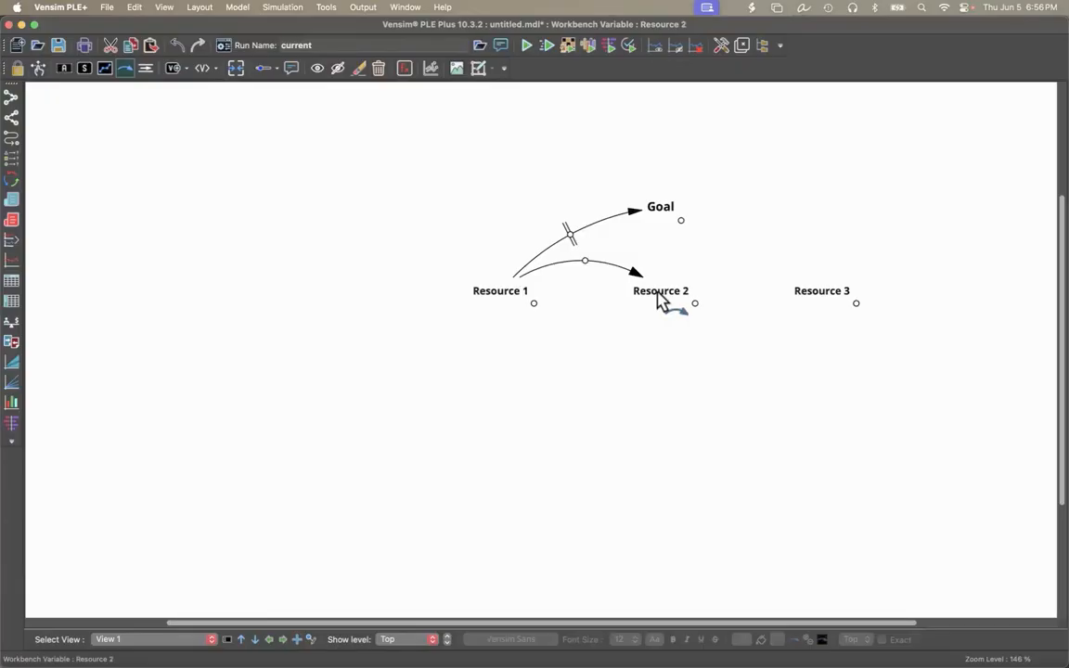
click(659, 299)
click(721, 257)
click(812, 297)
Draw an arched arrow from Resource 1 to Resource 3, and an arrow from Resource 3 to Goal bent outward into a curve.
click(518, 294)
click(675, 230)
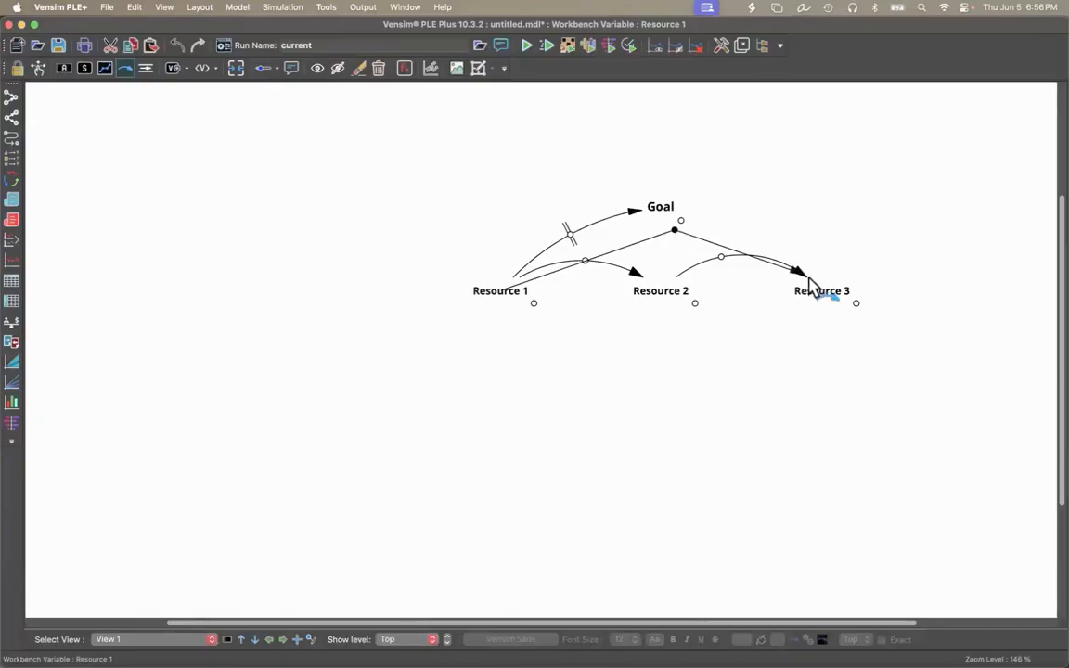
click(823, 292)
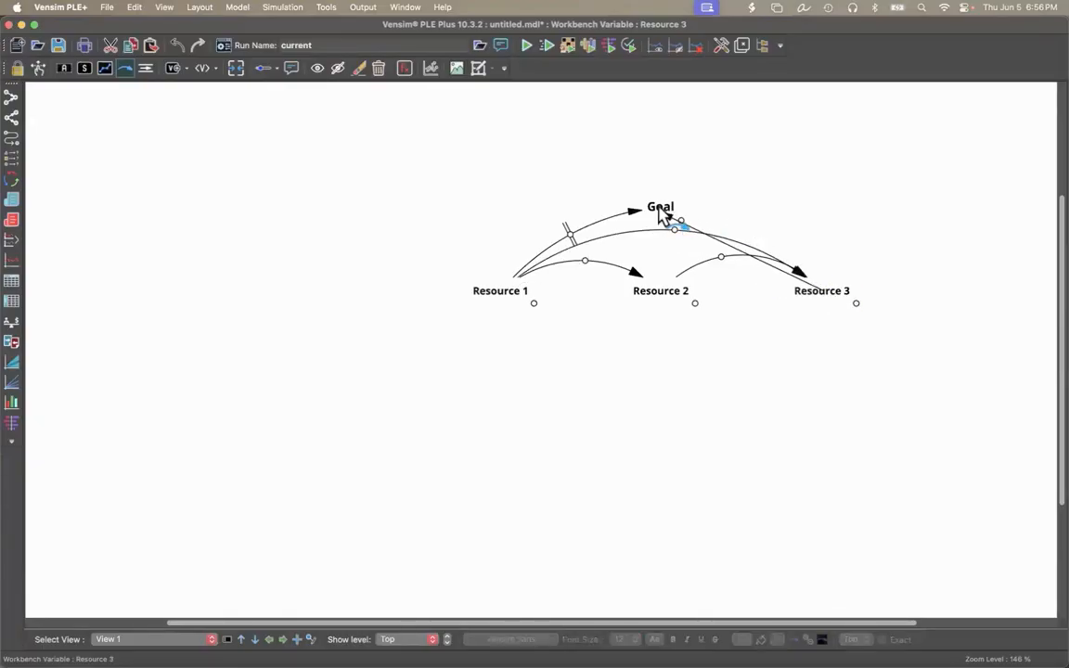
click(661, 211)
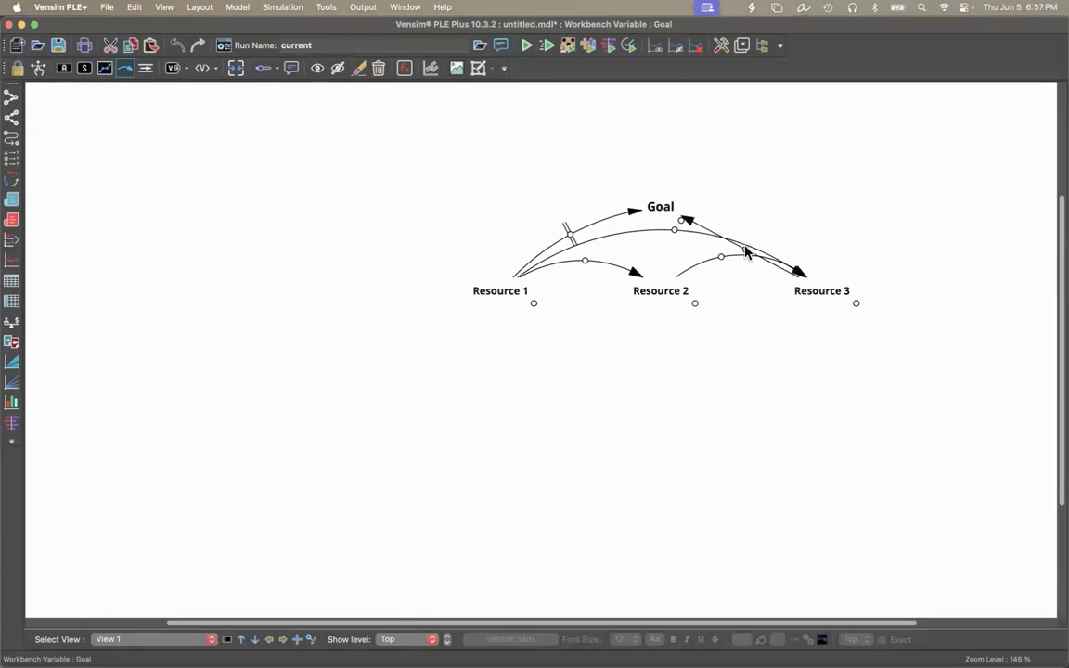
drag(747, 252, 751, 230)
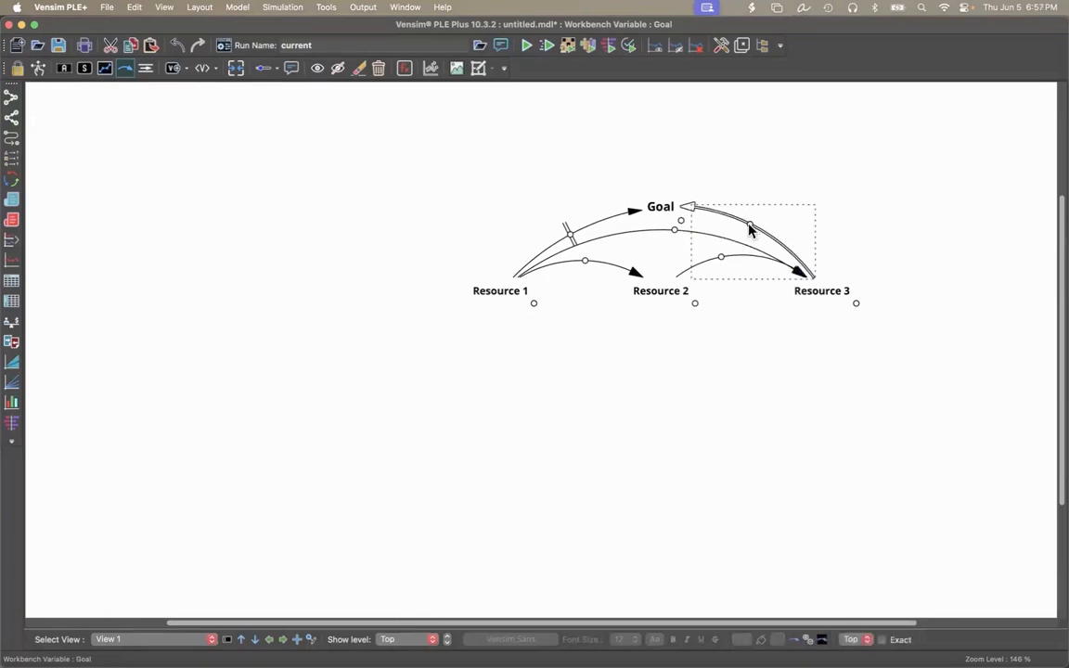
Delete the arrow with the delay mark that runs from Resource 1 to Goal.
click(378, 68)
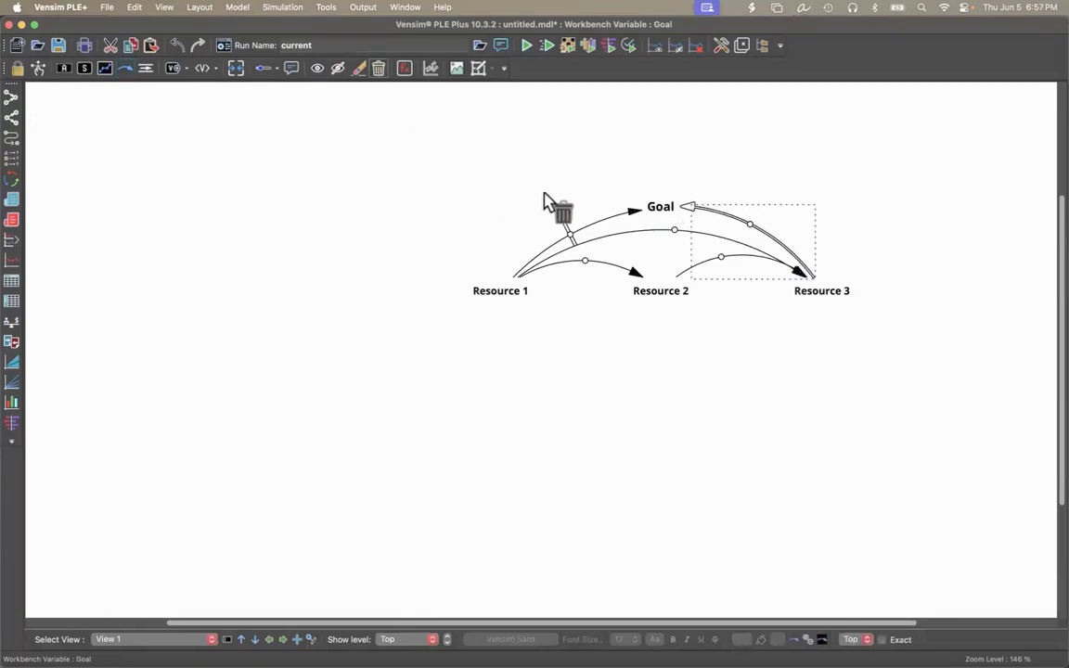
click(630, 212)
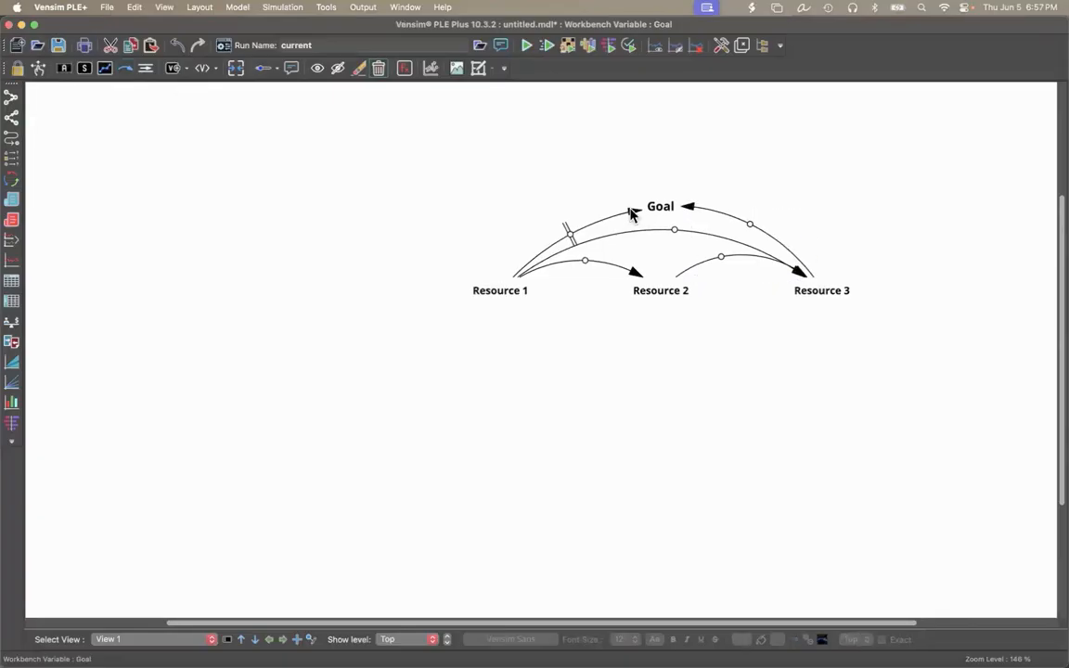
click(630, 211)
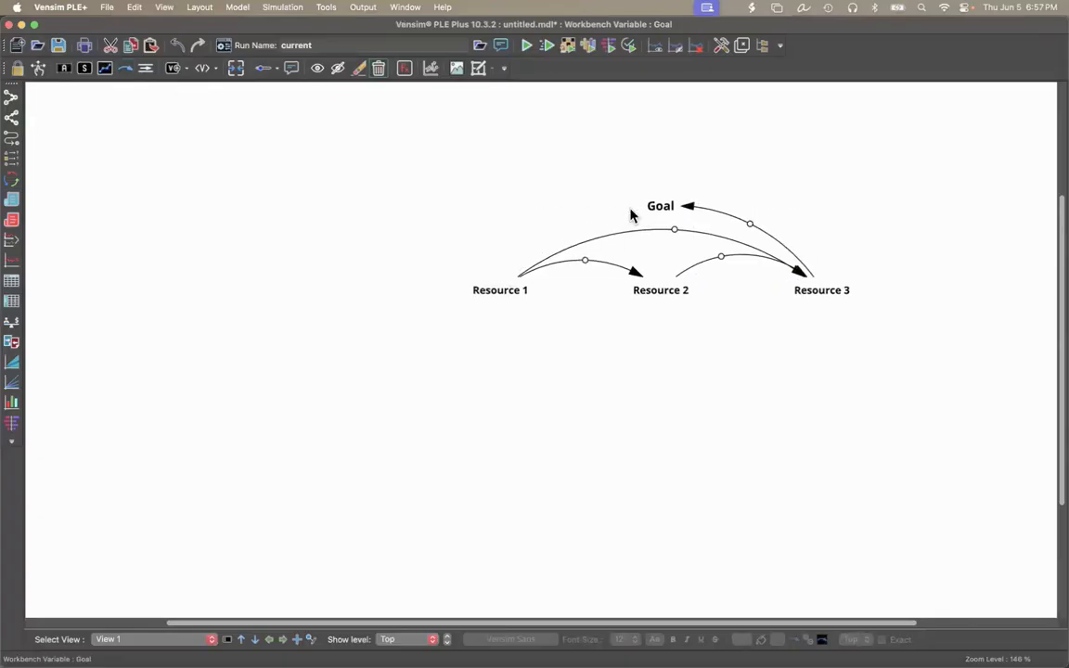
click(376, 78)
key(super+z)
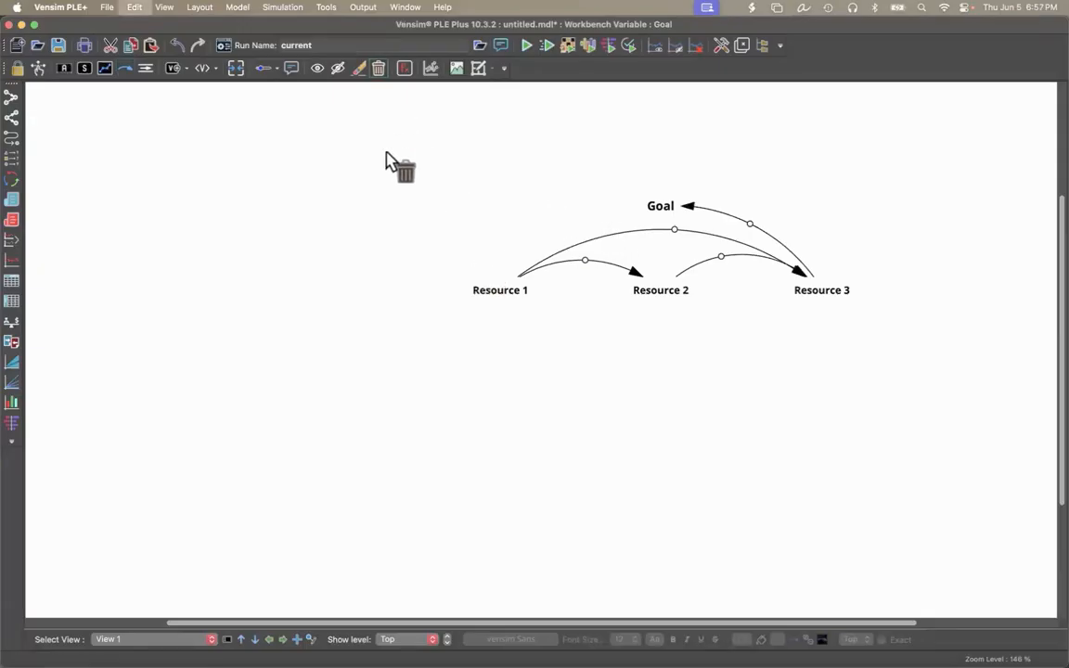
click(570, 236)
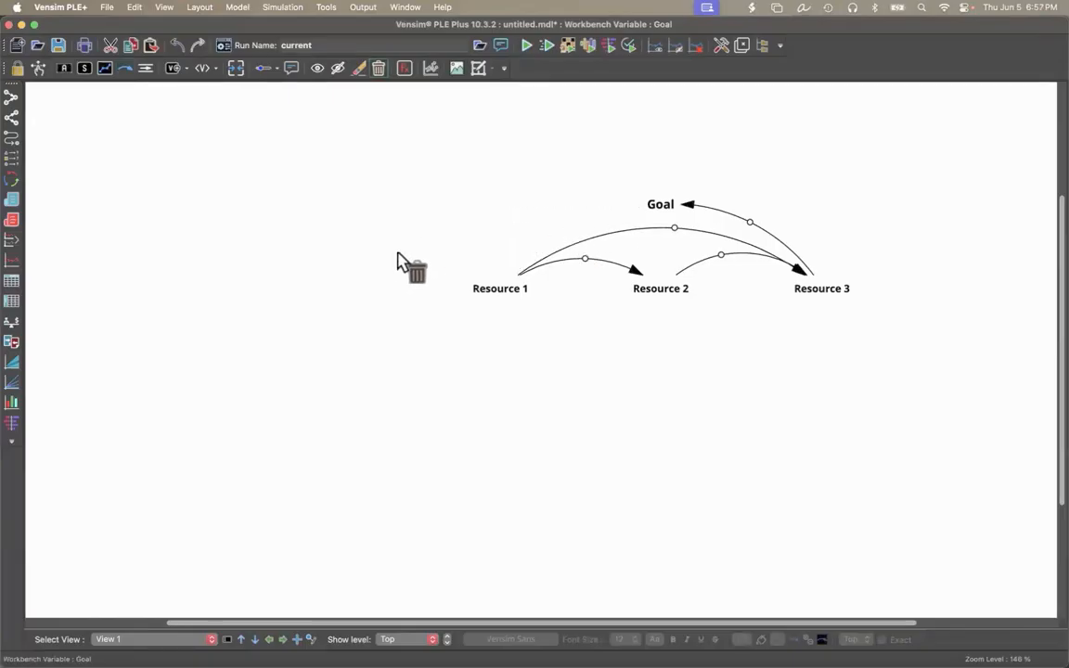
Draw an outward-curving arrow from Goal to Resource 1.
click(127, 70)
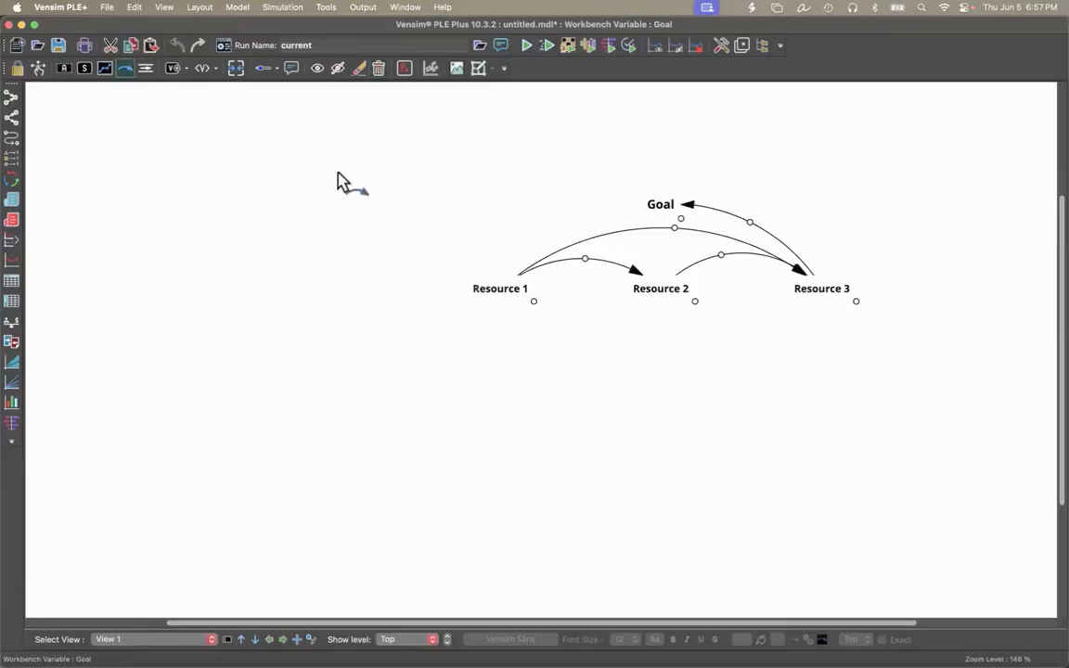
click(661, 206)
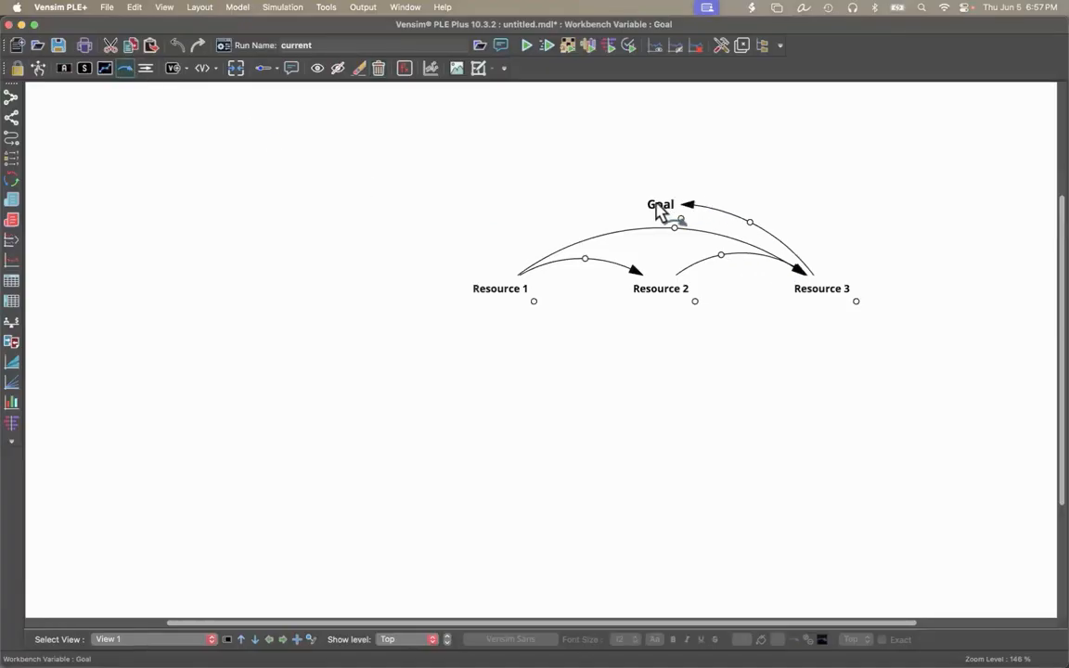
click(579, 219)
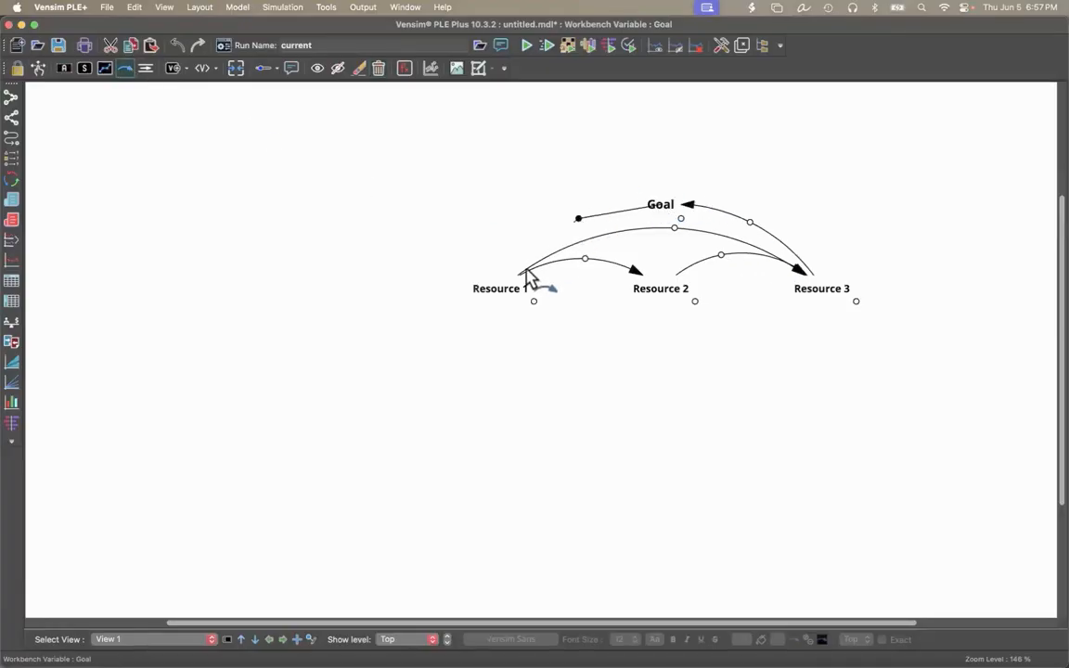
click(508, 295)
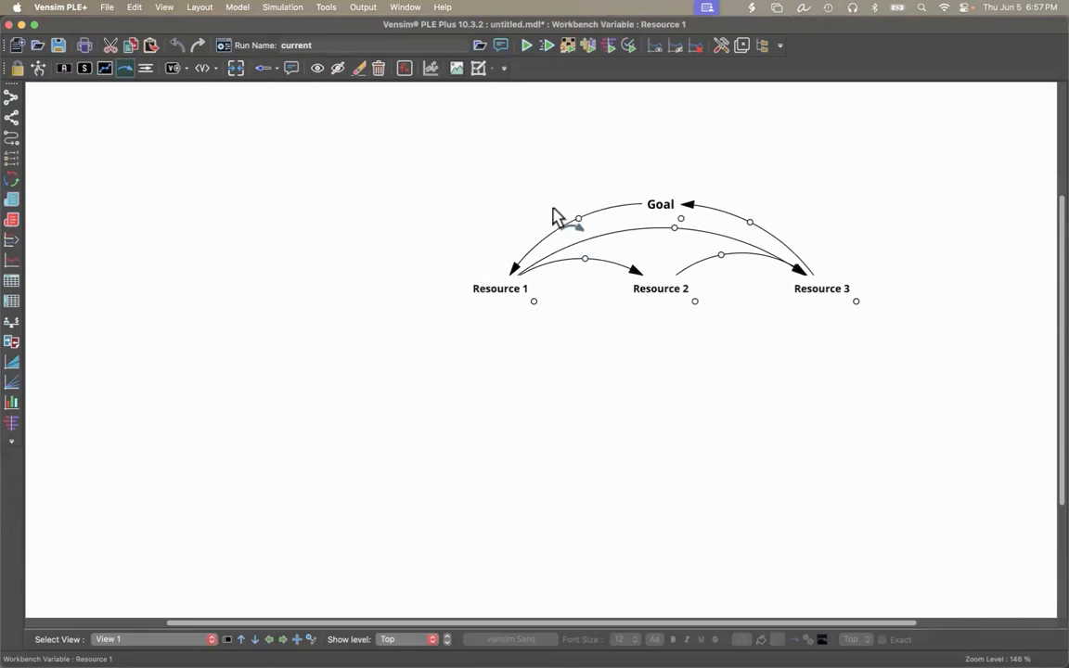
scroll(701, 326, right, 3)
scroll(700, 327, up, 2)
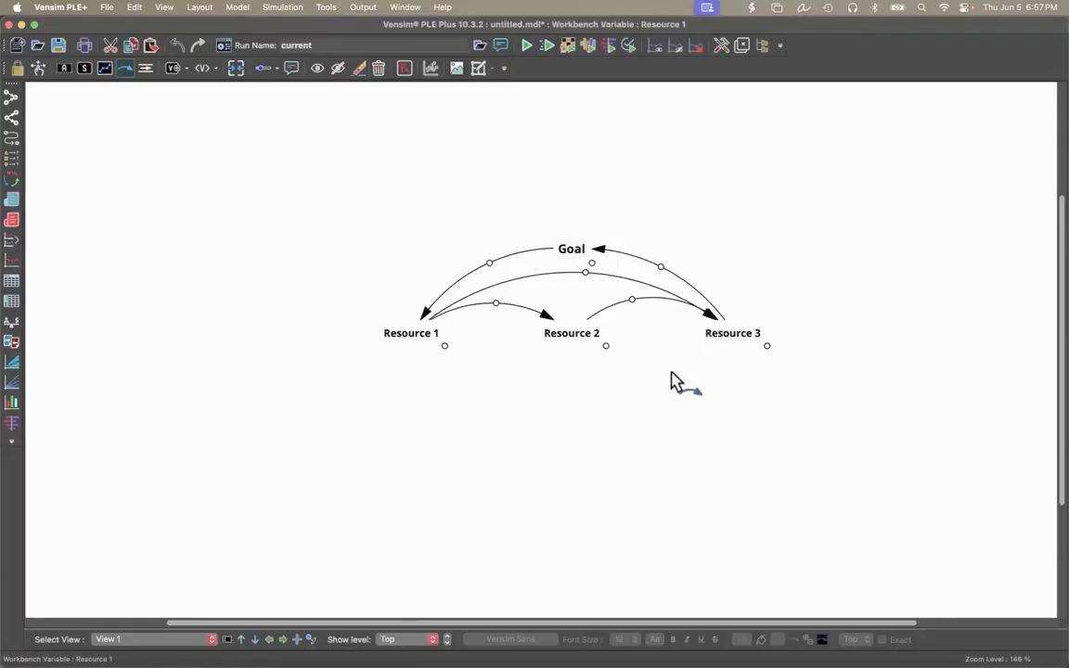
scroll(672, 373, down, 3)
scroll(672, 373, right, 4)
scroll(672, 373, up, 3)
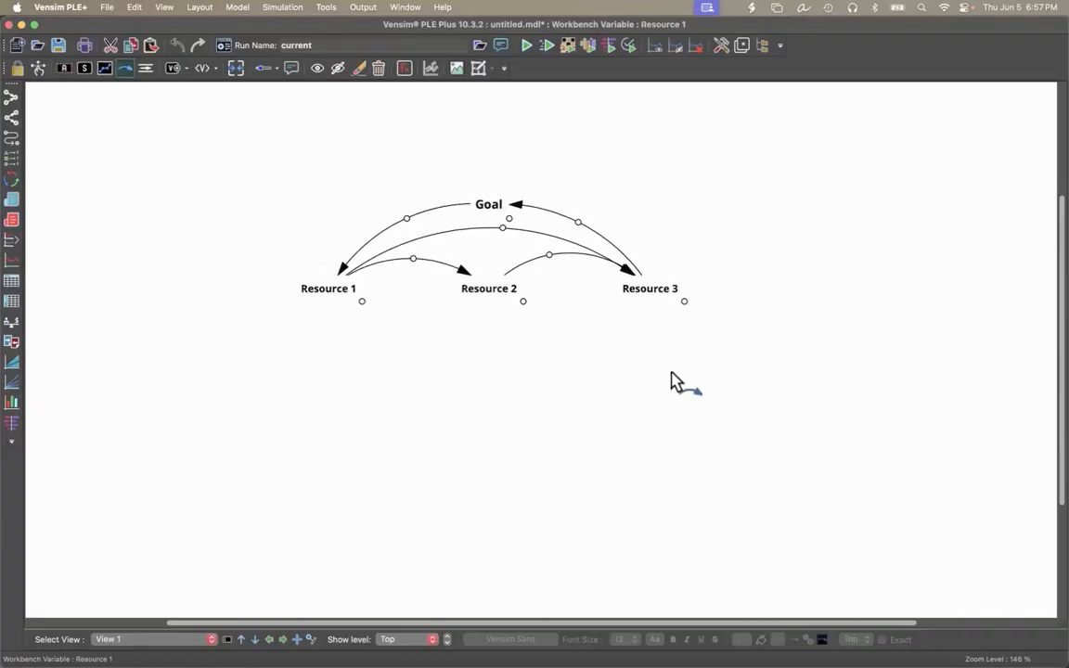
scroll(672, 373, left, 2)
scroll(672, 380, up, 1)
scroll(672, 381, right, 1)
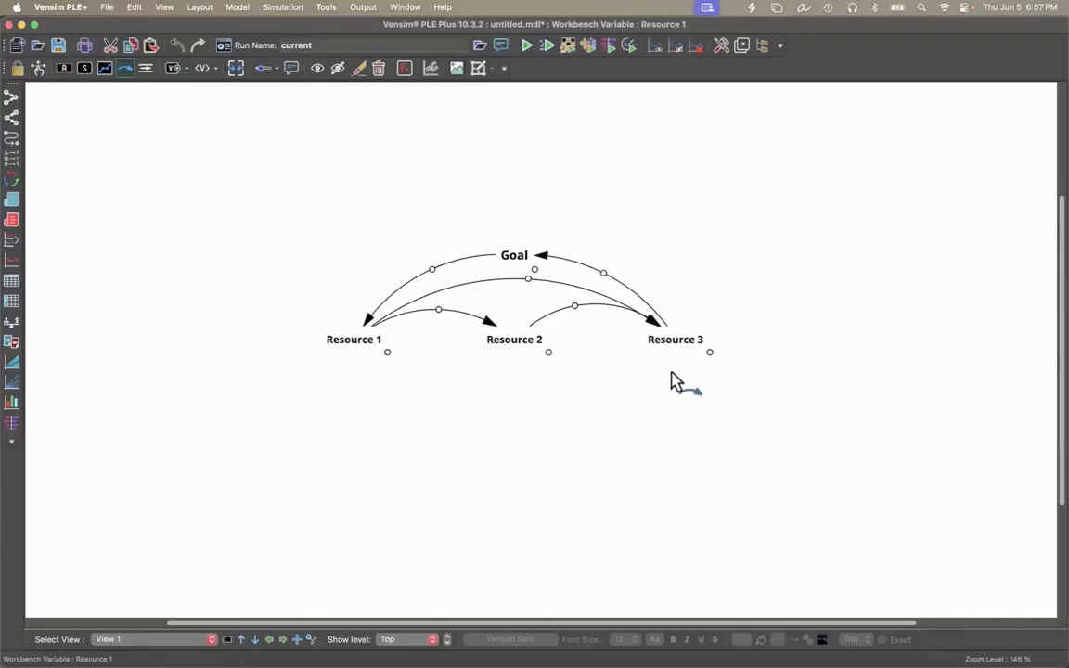
scroll(672, 381, left, 5)
scroll(672, 380, down, 2)
scroll(672, 381, right, 3)
scroll(672, 373, right, 2)
scroll(672, 373, up, 1)
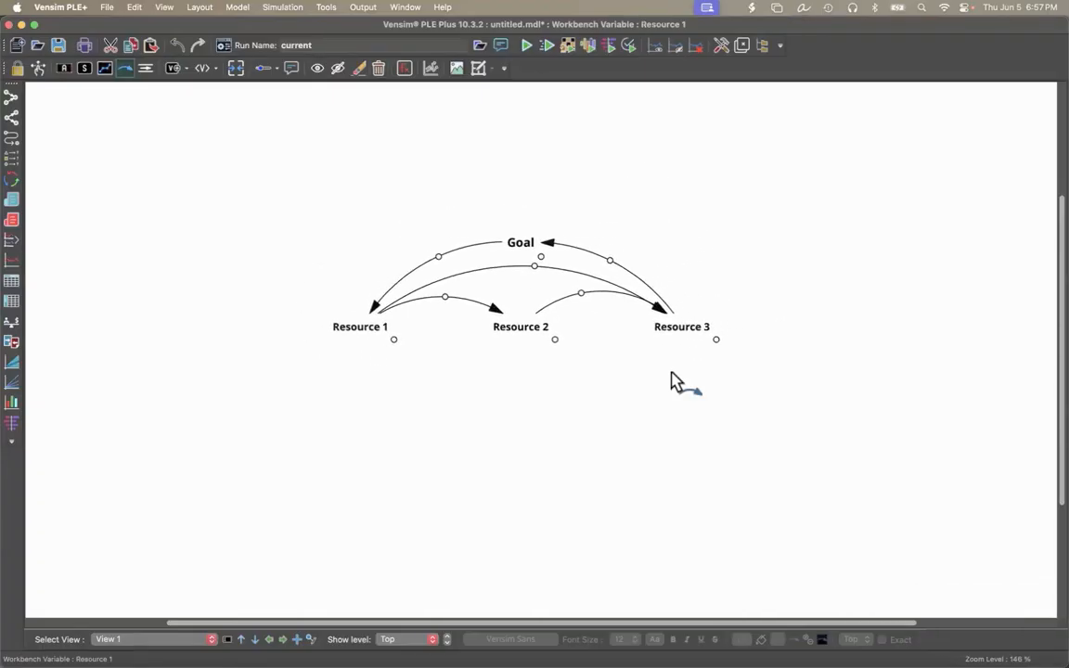
scroll(672, 373, down, 1)
scroll(672, 373, left, 1)
scroll(671, 375, up, 1)
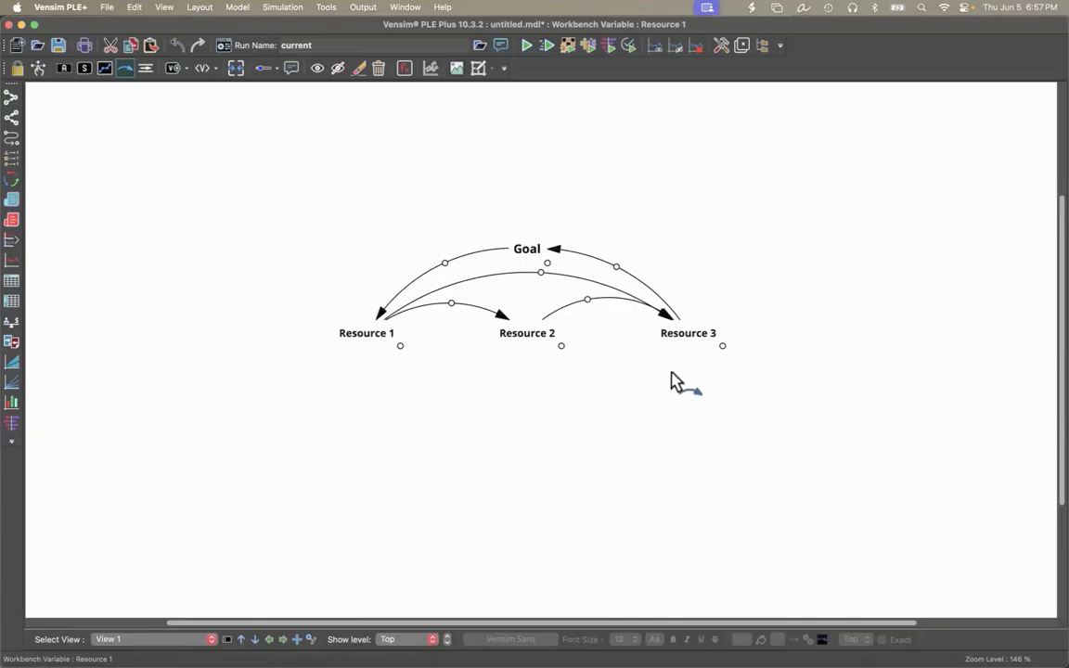
Set the line style of the arrow from Resource 3 to Goal to solid with thickness 4.
right_click(617, 269)
click(722, 442)
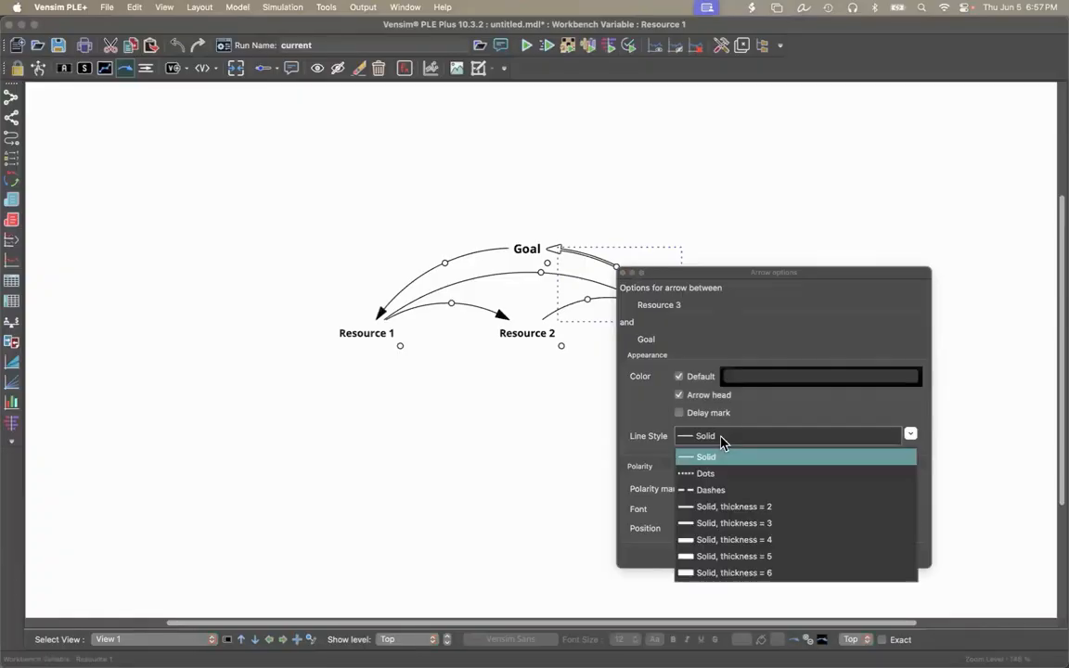
click(723, 541)
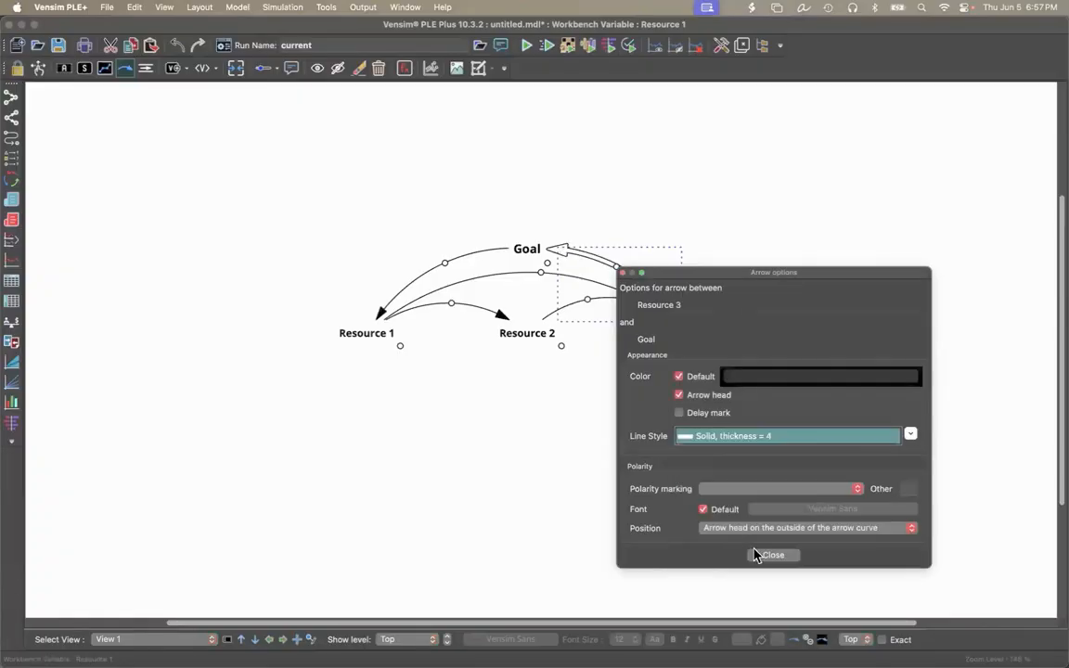
click(772, 554)
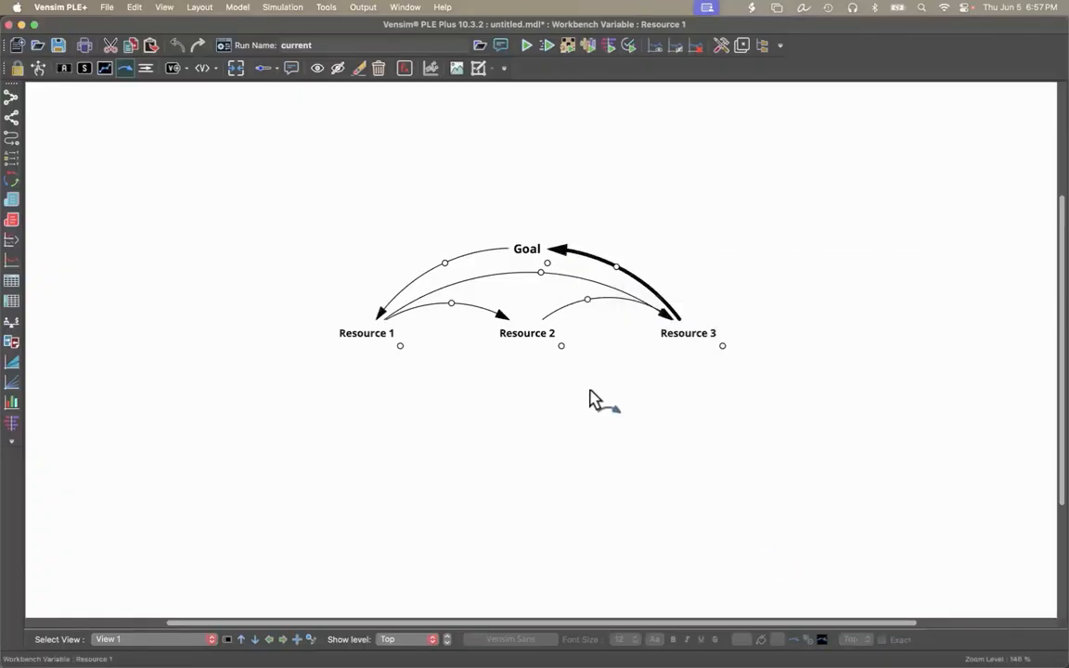
Set the line style of the arrow from Goal to Resource 1 to solid with thickness 4.
right_click(446, 266)
click(537, 430)
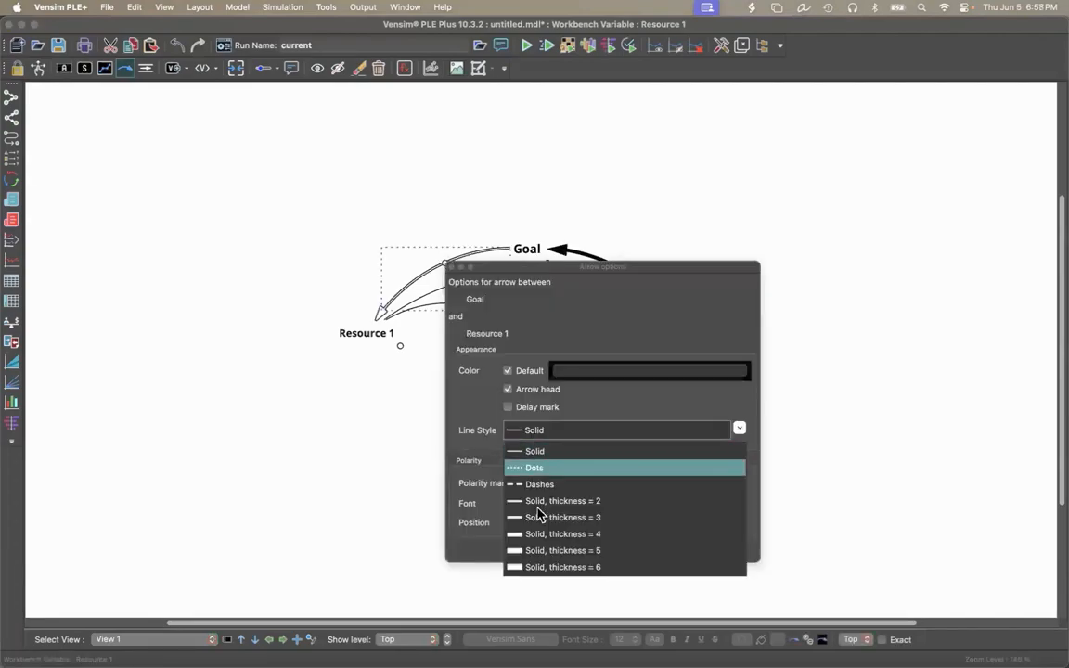
click(539, 534)
click(599, 549)
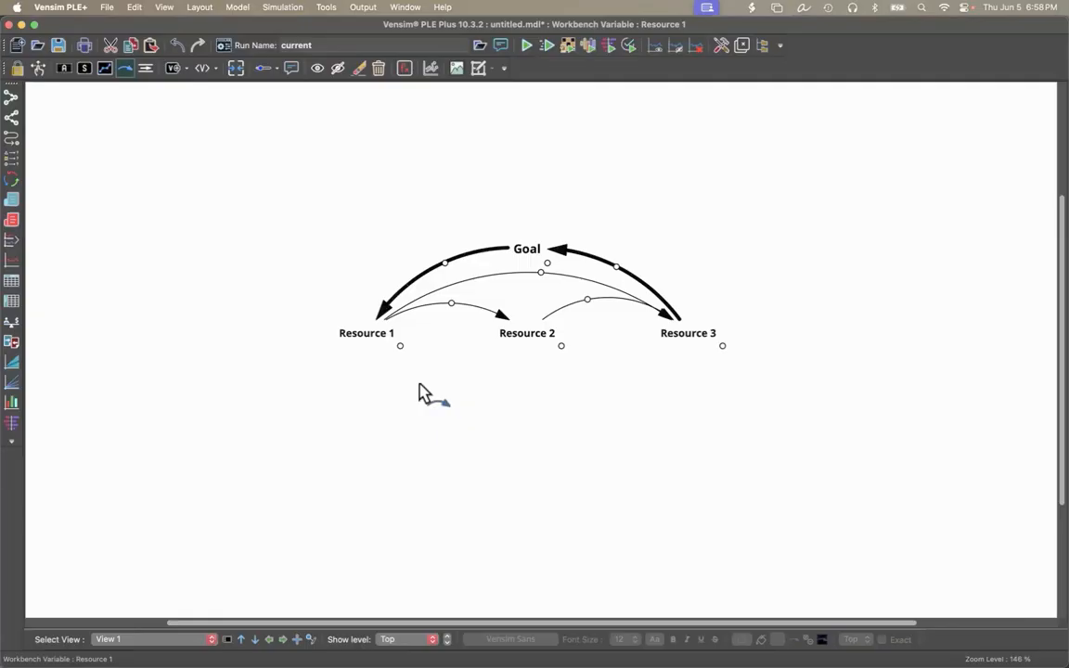
Change the text color of the Resource 1 variable to Tangerine.
click(38, 68)
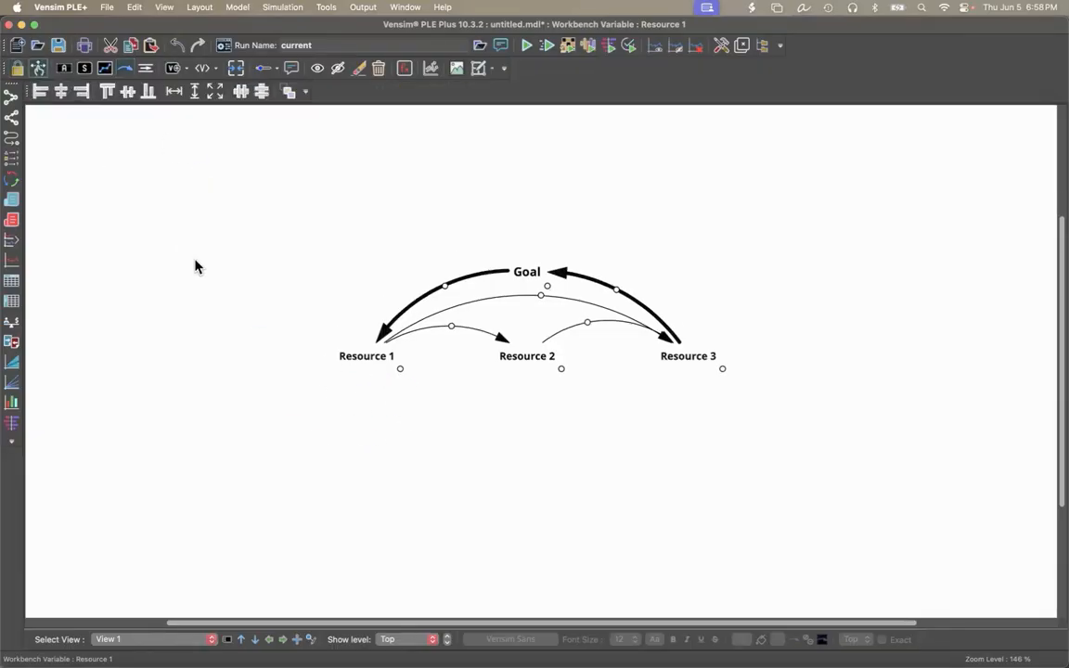
click(371, 362)
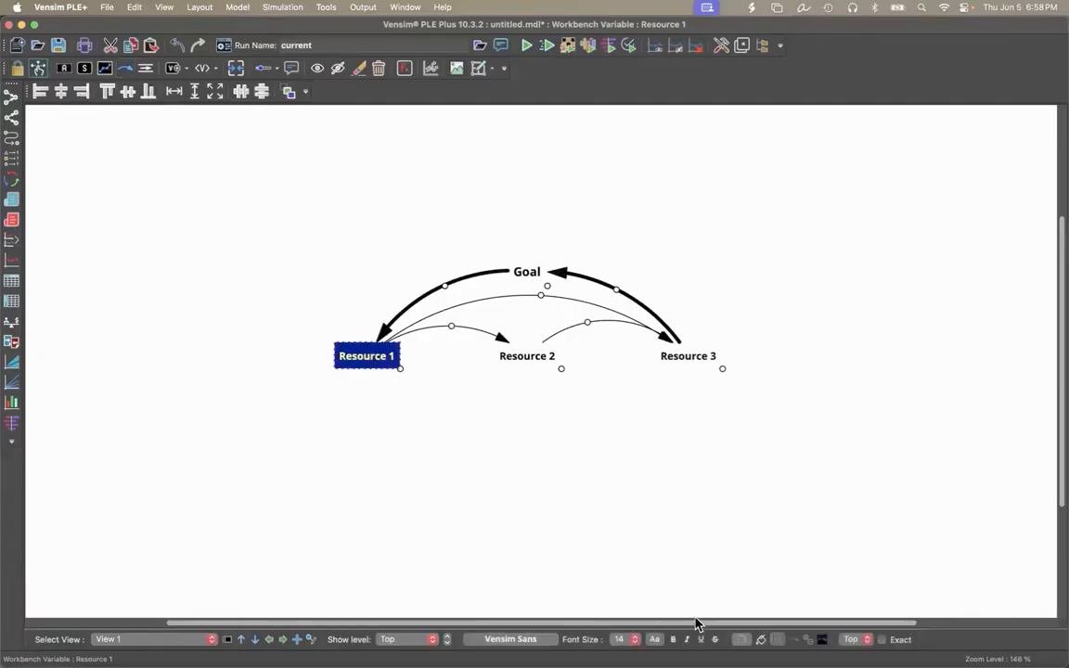
click(655, 640)
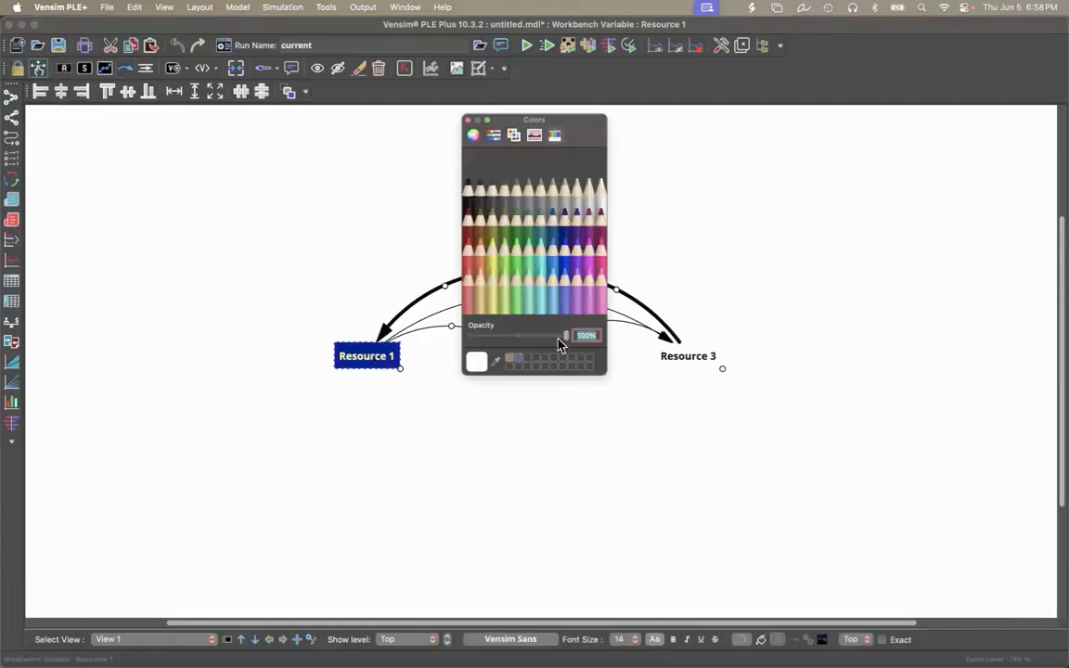
click(480, 243)
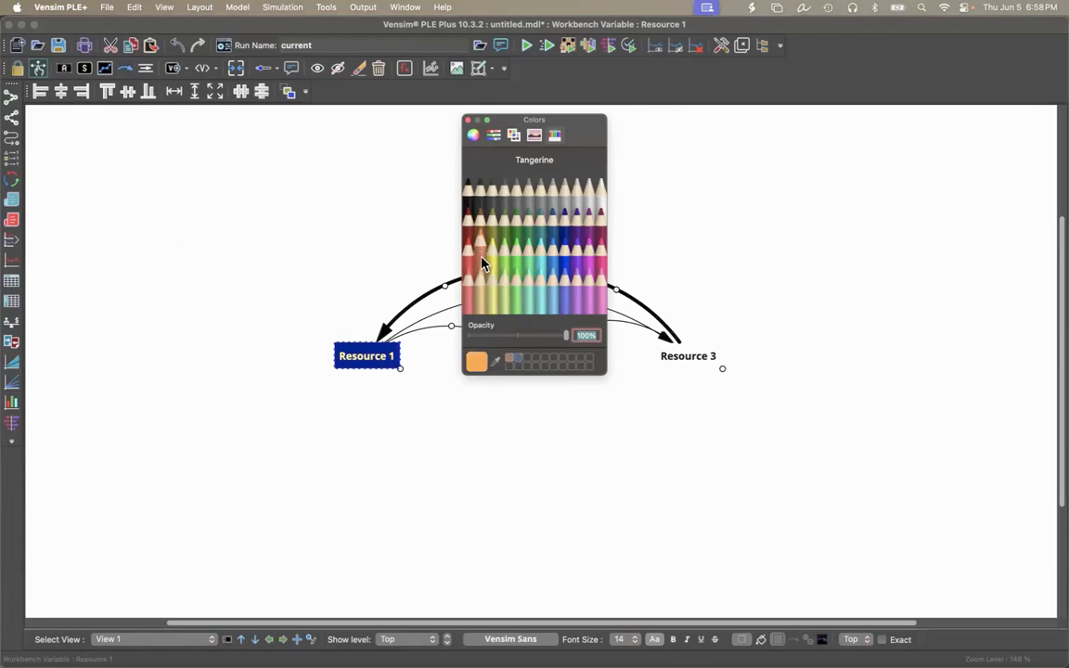
click(471, 127)
click(438, 492)
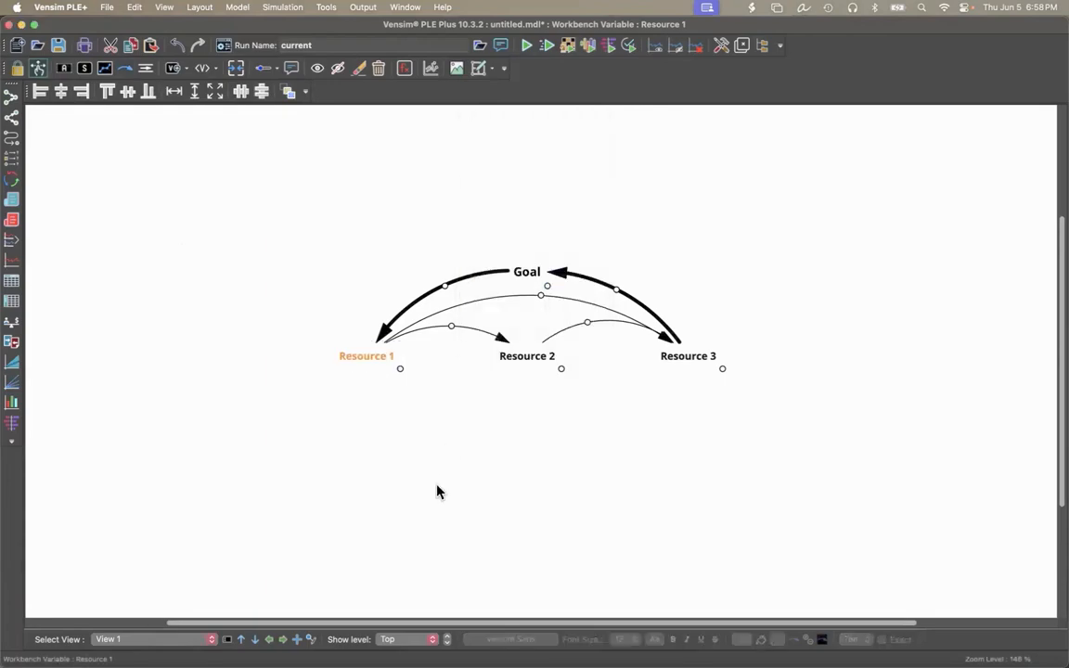
Change the text color of the Resource 2 variable to blue with hex value 00A8E8.
click(533, 364)
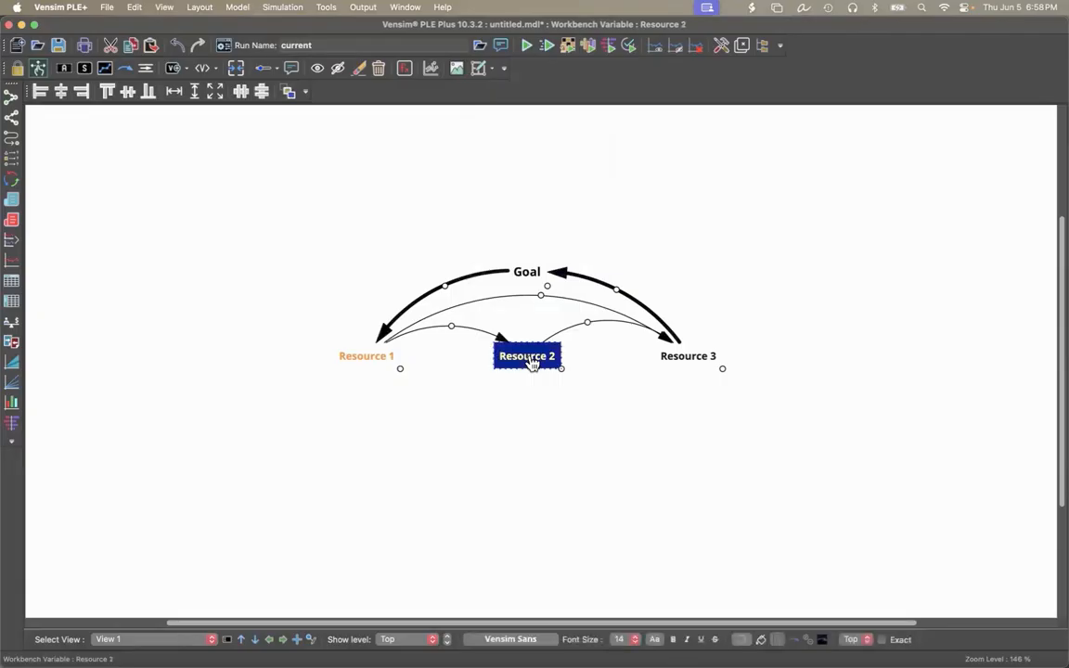
click(656, 640)
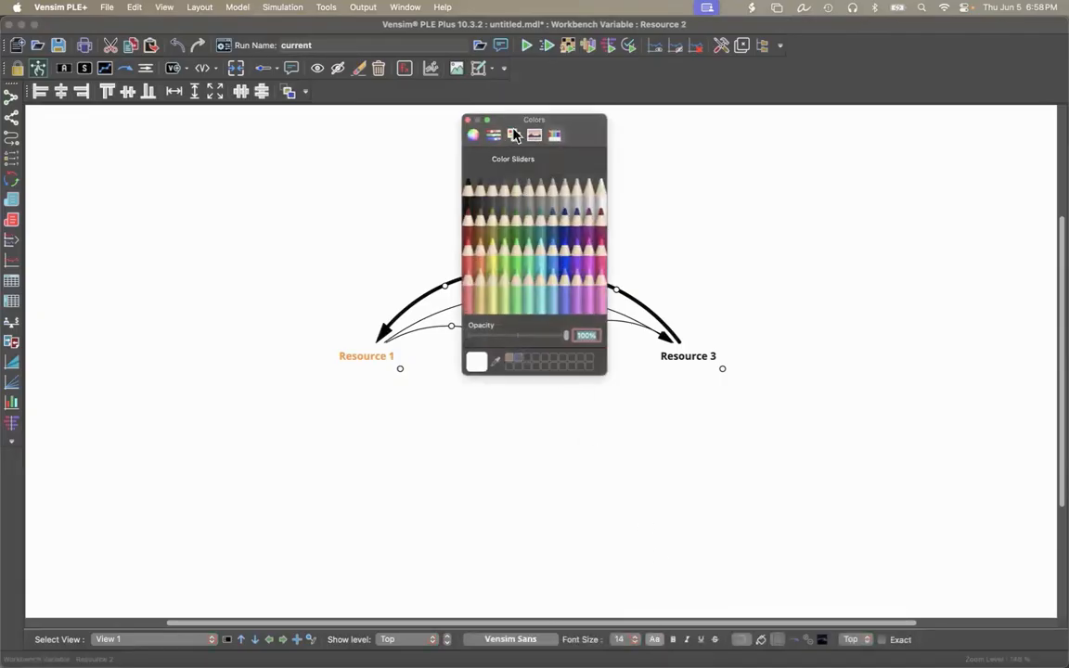
click(498, 136)
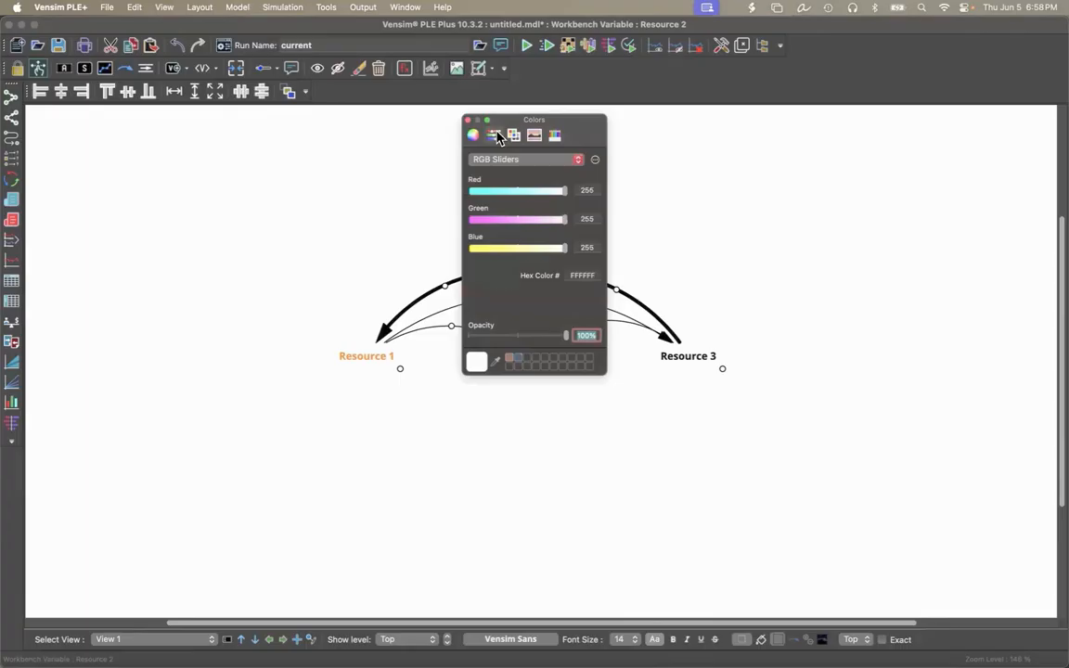
double_click(584, 274)
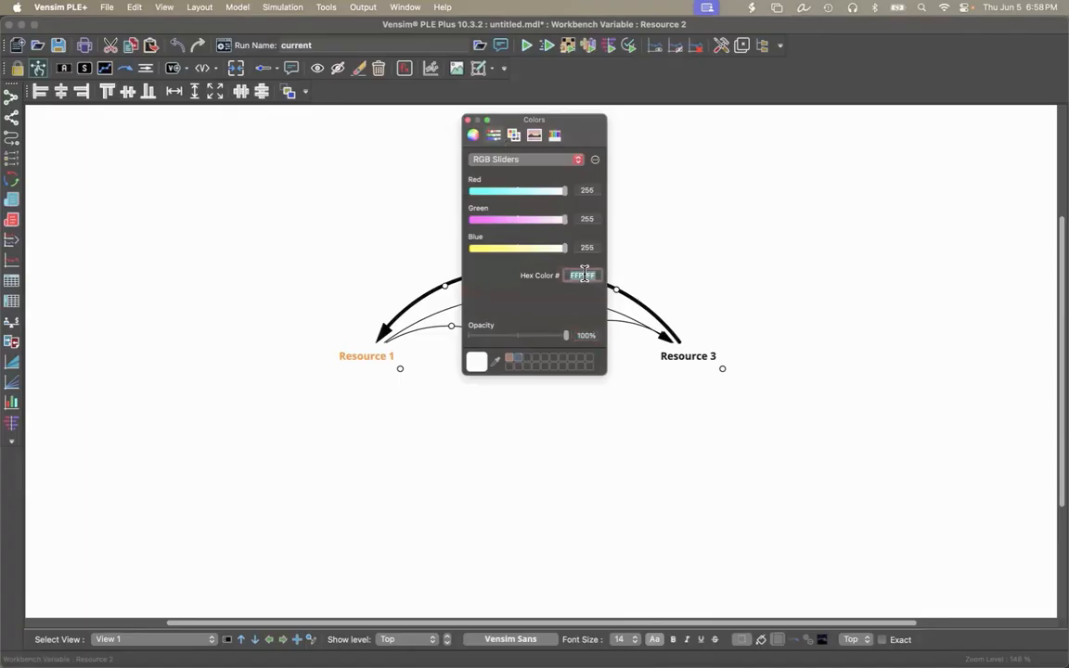
text(00a8e8)
key(Tab)
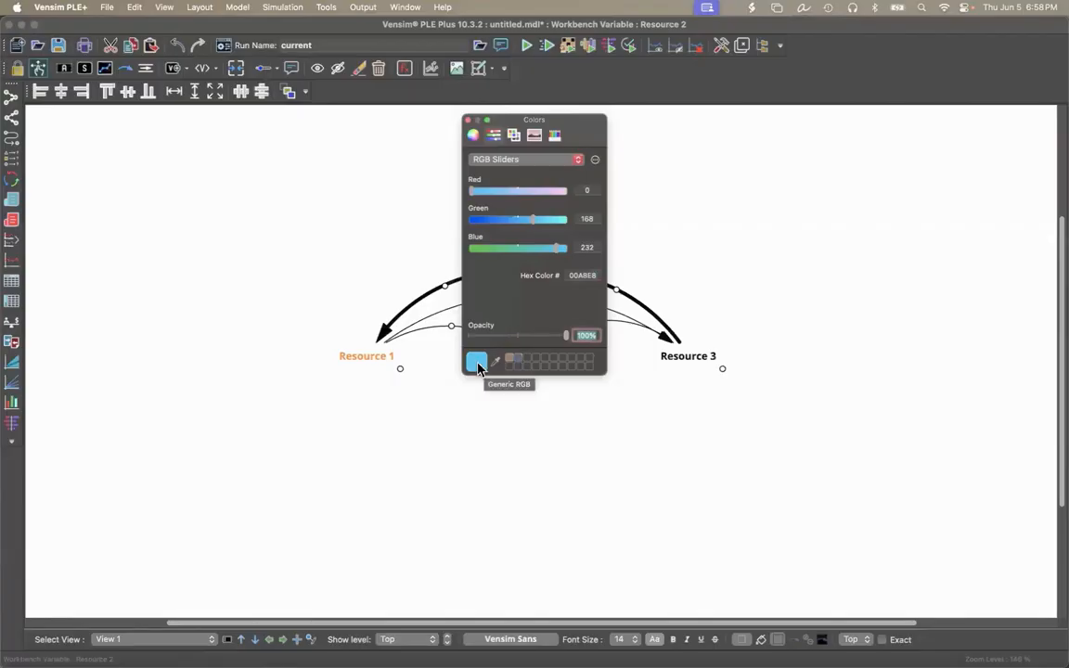
click(468, 119)
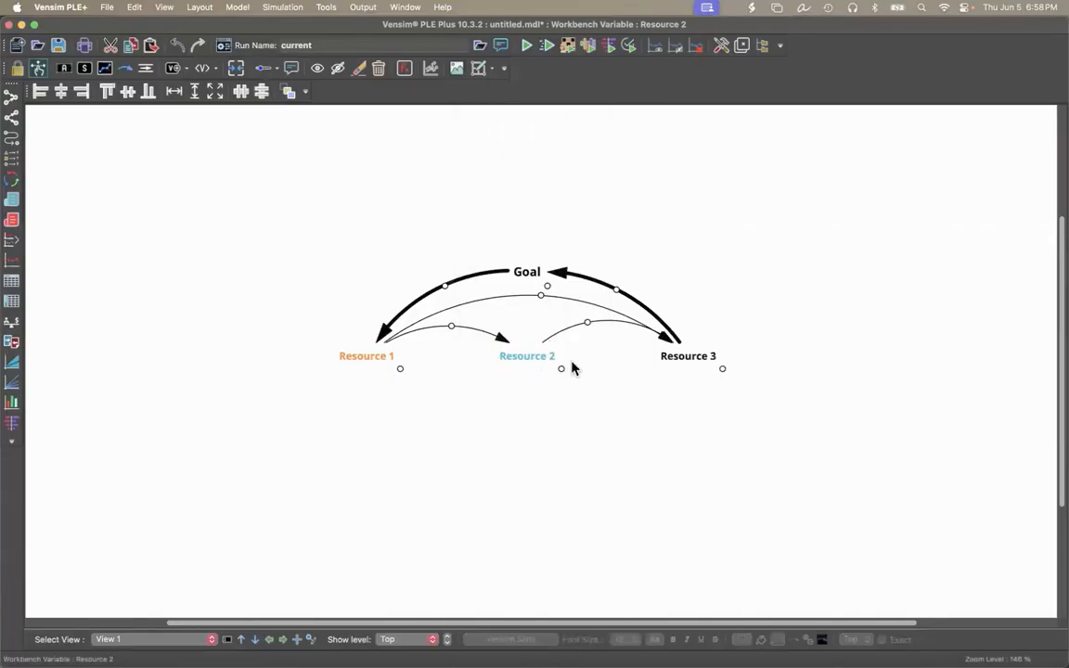
Change the text color of the Resource 3 variable to Fern green.
click(692, 362)
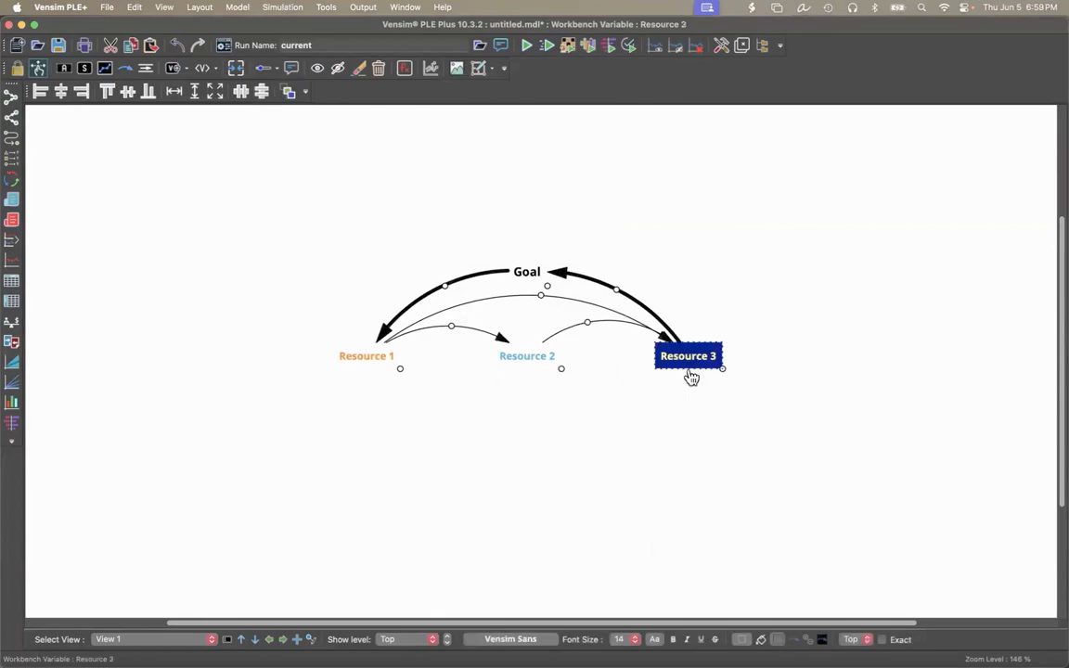
click(655, 641)
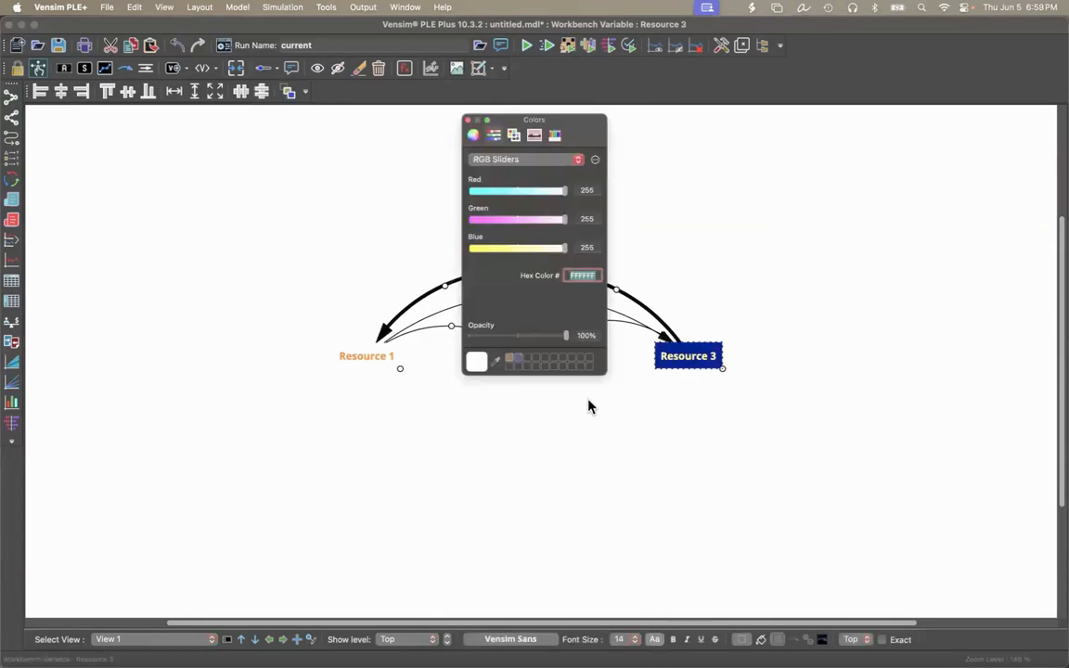
click(554, 136)
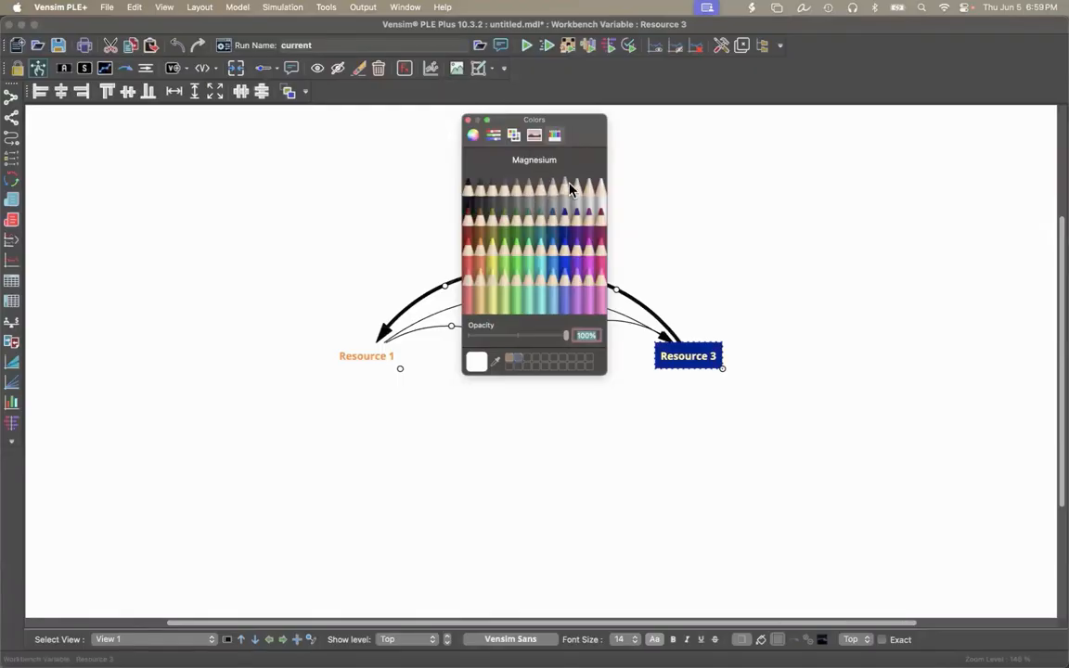
click(505, 223)
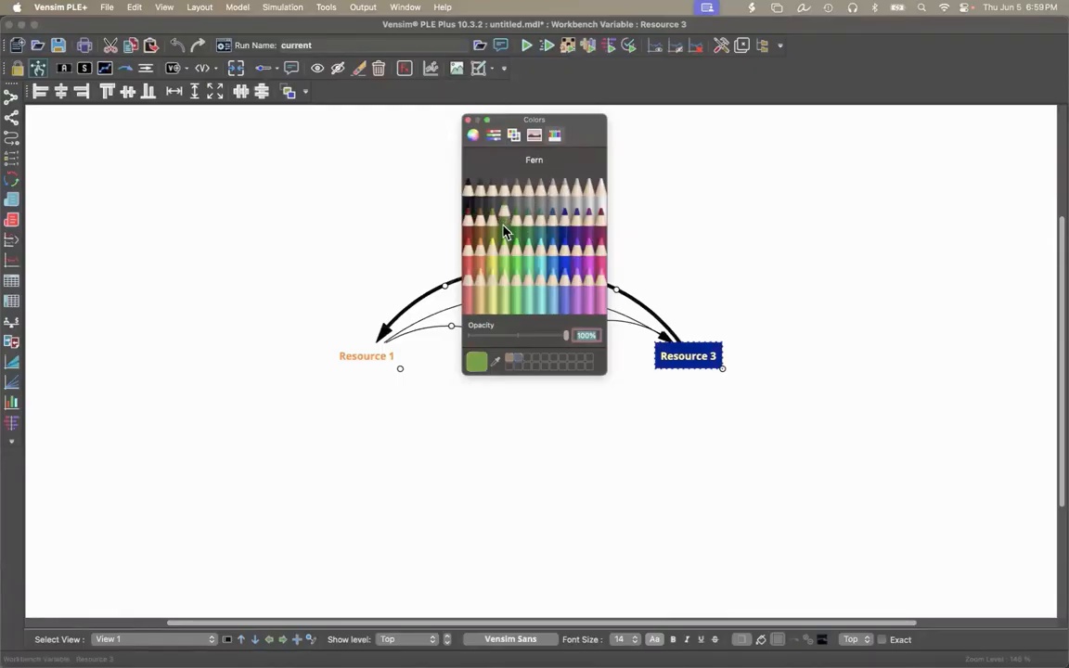
click(469, 120)
click(397, 208)
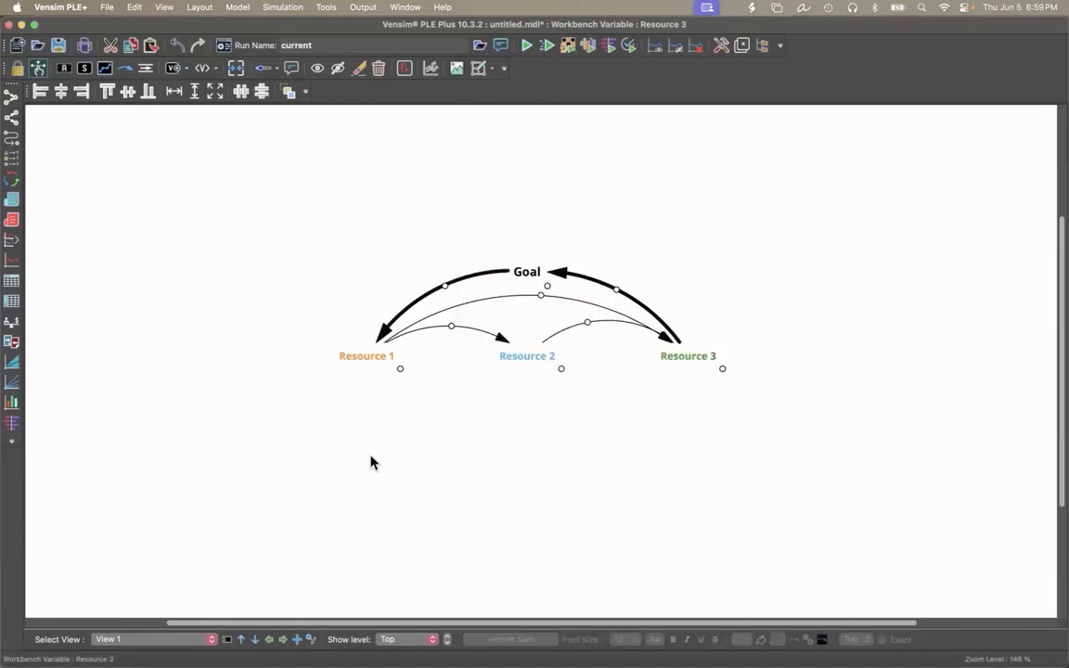
Add a variable named SubResource1 below and to the left of Resource 1.
click(63, 71)
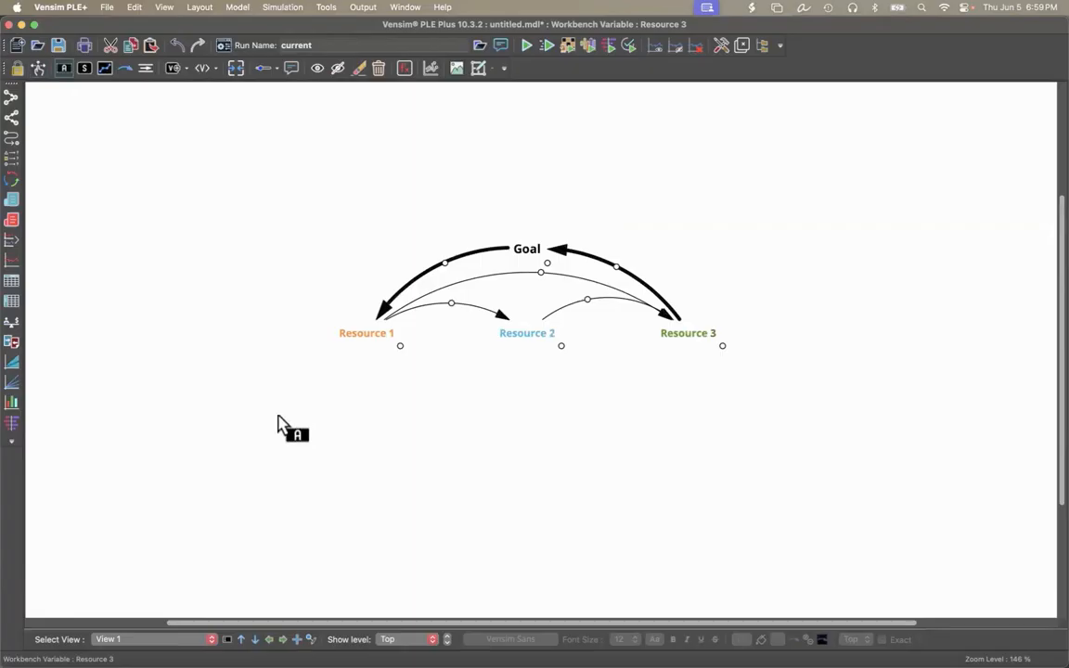
click(277, 415)
text(SubResource)
key(super+a)
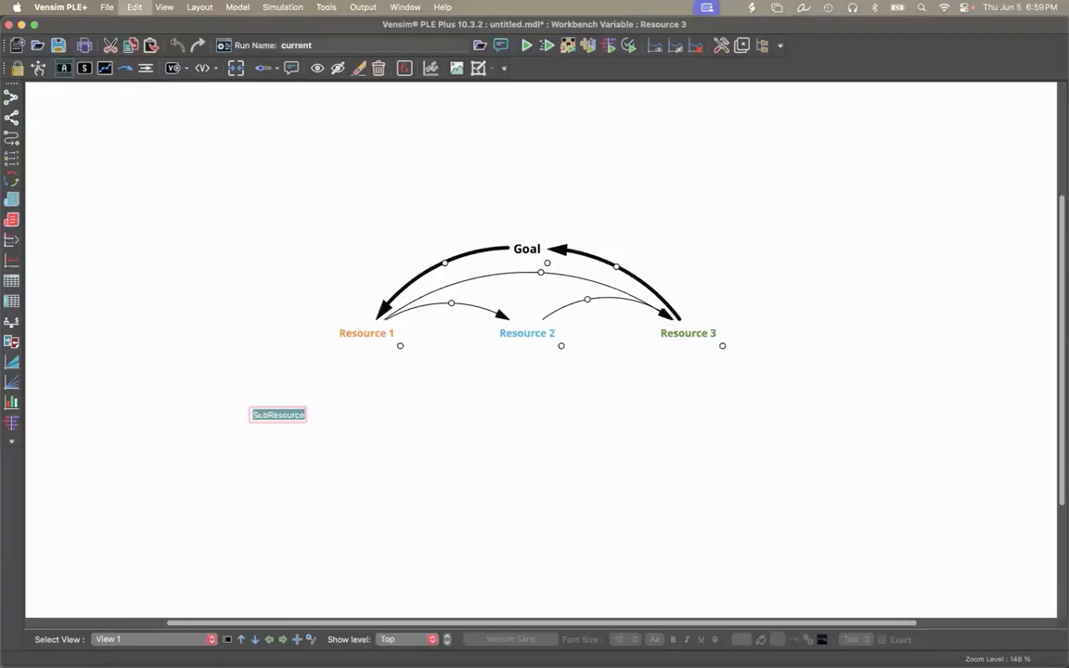
key(Right)
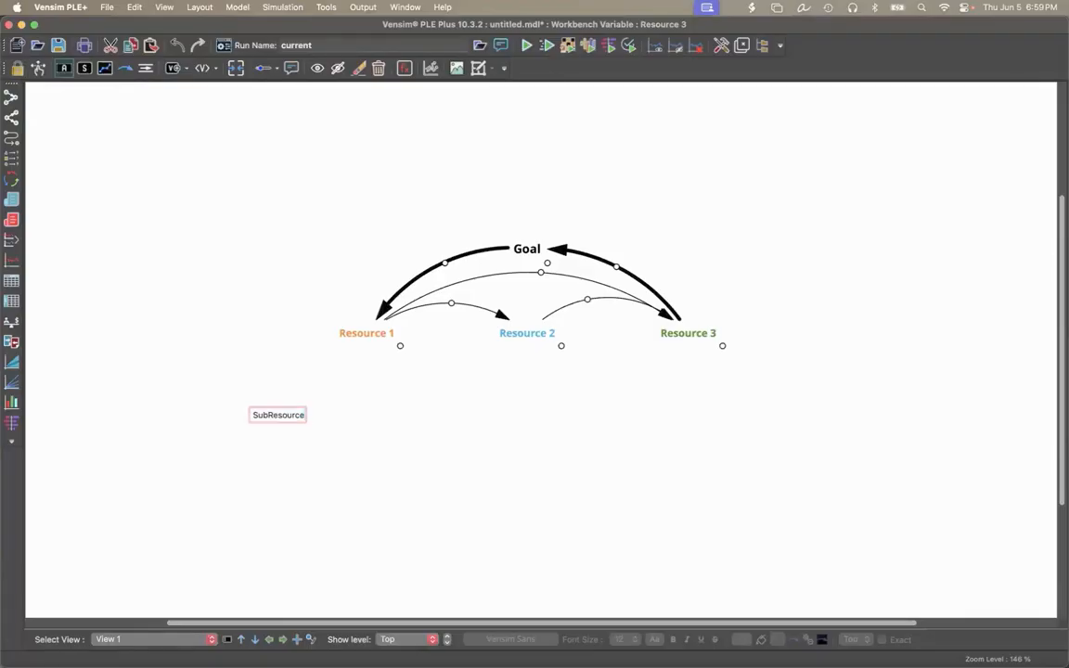
text(1)
Add a variable named SubResource2 below and to the right of SubResource1.
click(337, 460)
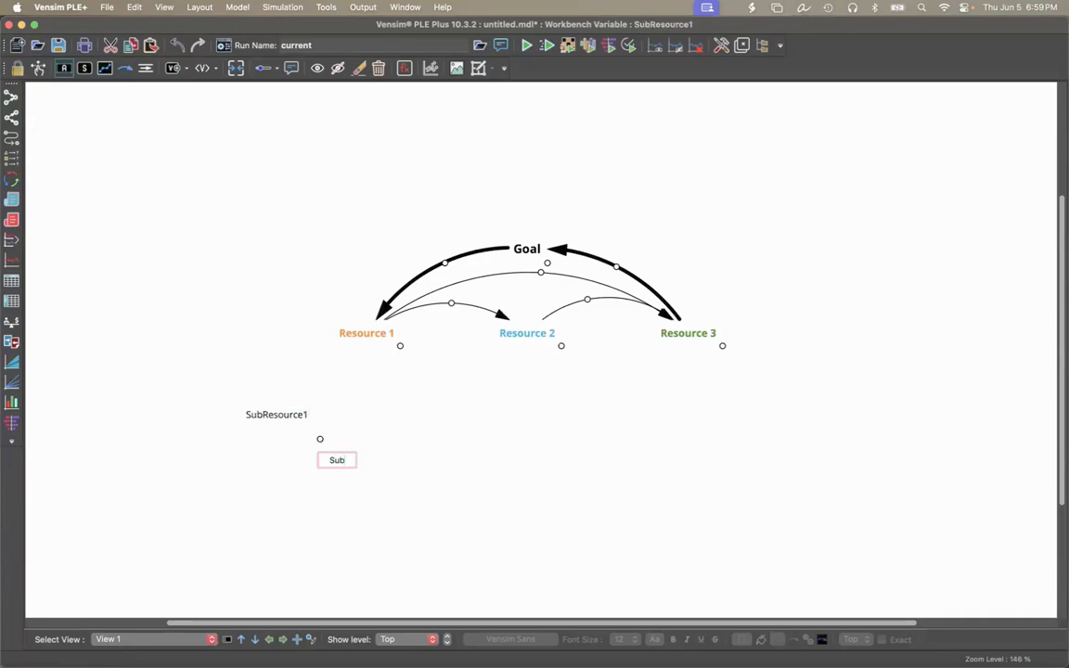
text(SubRespurce)
key(BackSpace)
key(BackSpace)
key(BackSpace)
key(BackSpace)
key(BackSpace)
text(ource2)
key(Return)
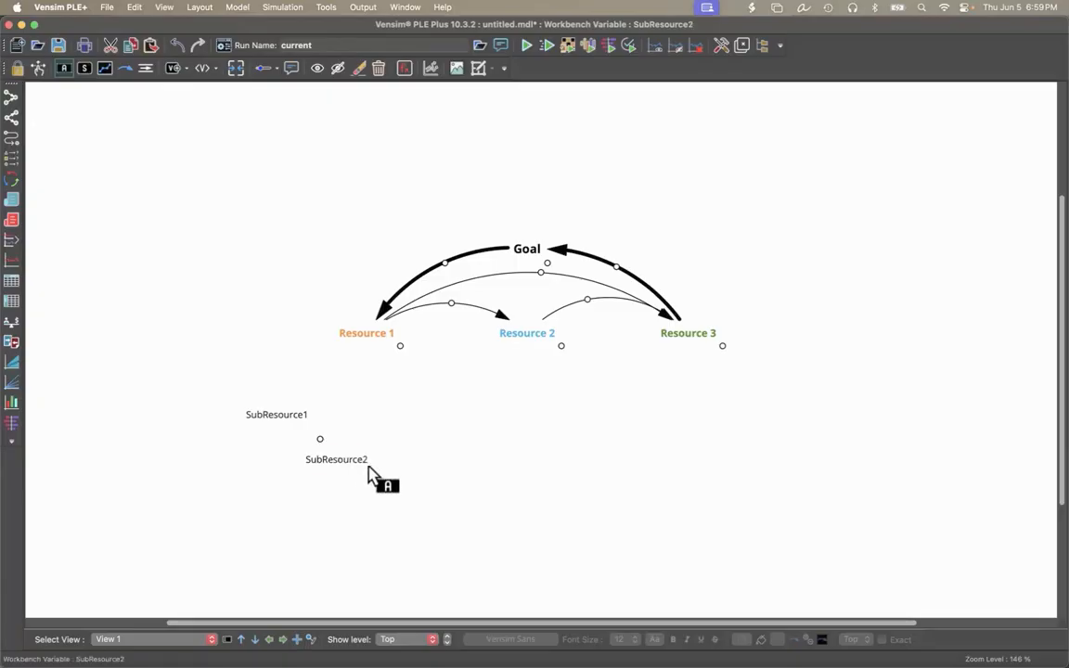
Move SubResource2 up and to the right so it sits beside SubResource1, below Resource 1.
click(127, 72)
click(334, 464)
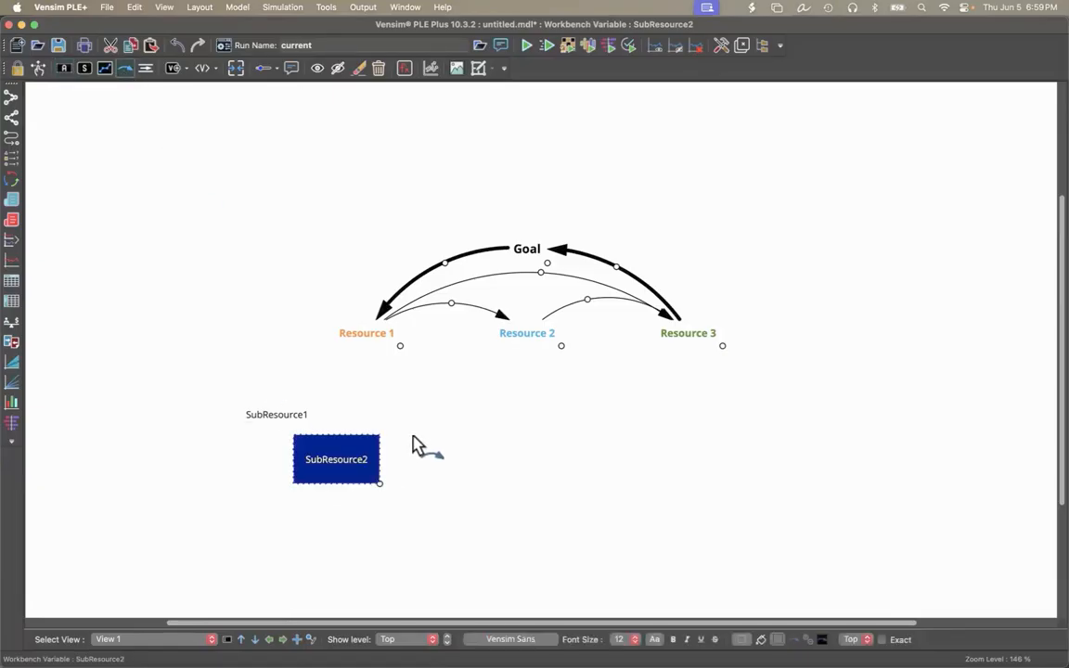
mouse_move(413, 436)
mouse_down()
mouse_move(421, 428)
mouse_move(410, 425)
mouse_up()
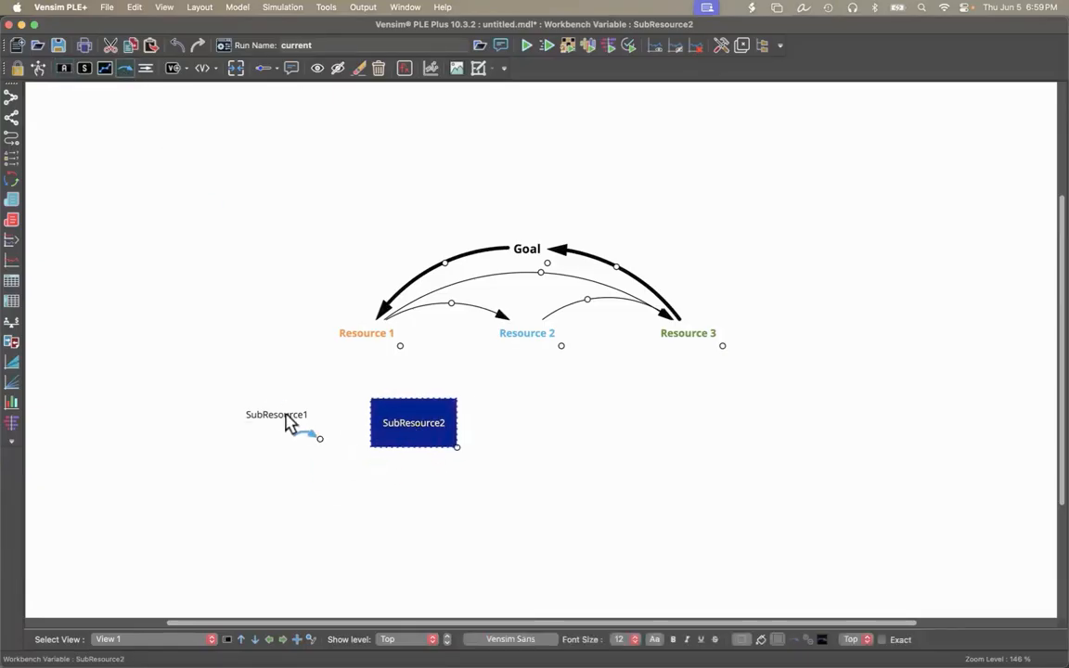
Fit the boxes of SubResource2 and SubResource1 to their text with Size to Content.
click(199, 8)
click(257, 330)
click(39, 68)
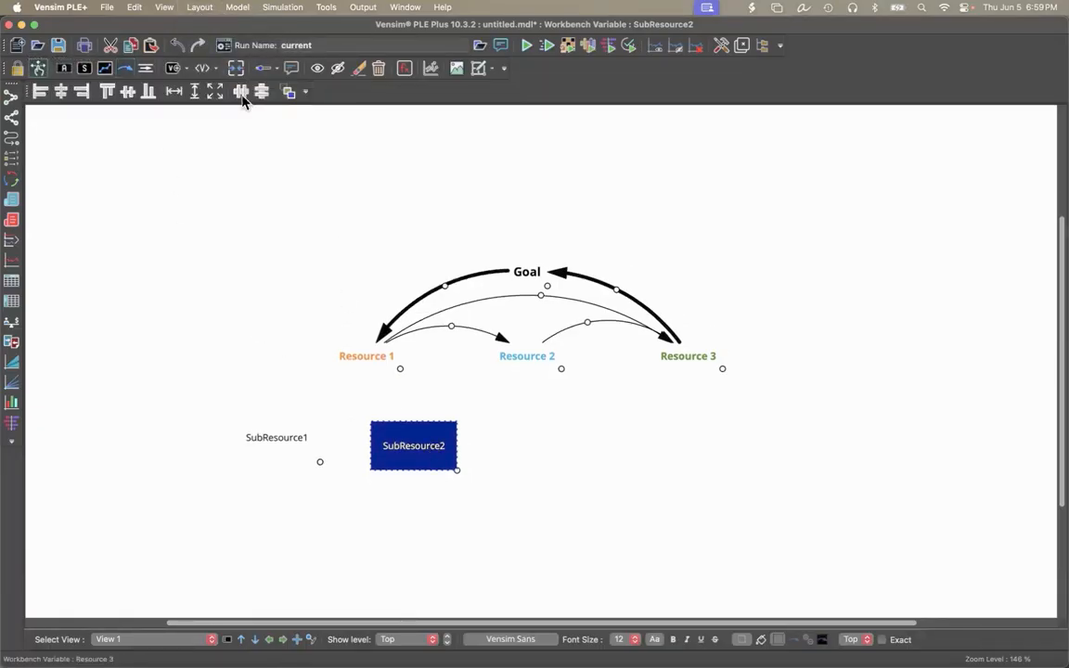
click(203, 9)
click(213, 125)
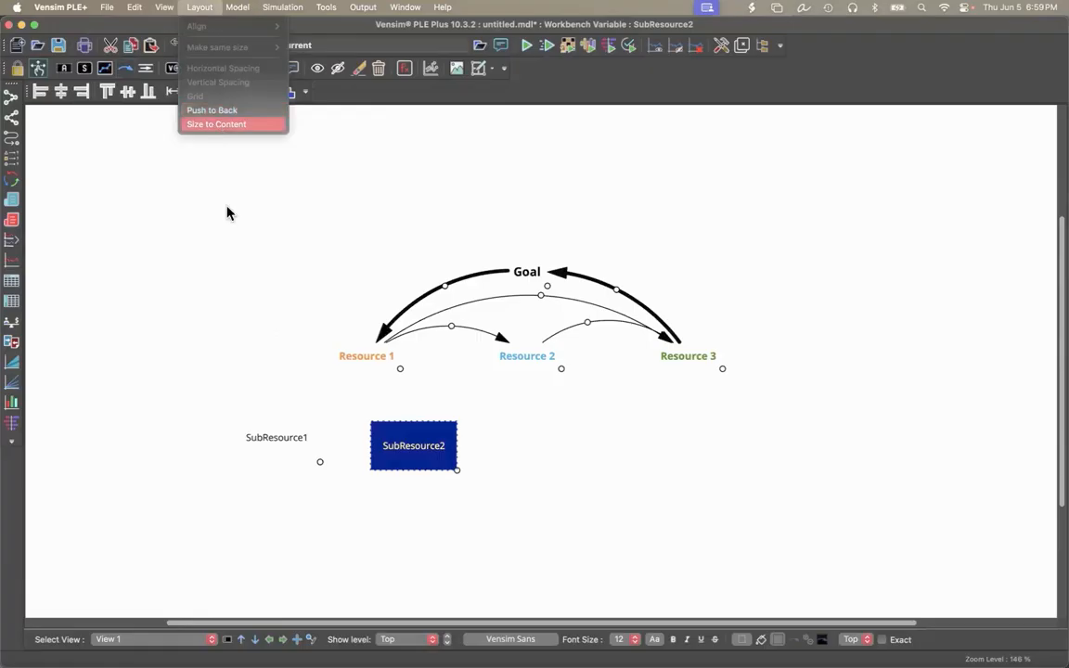
click(278, 445)
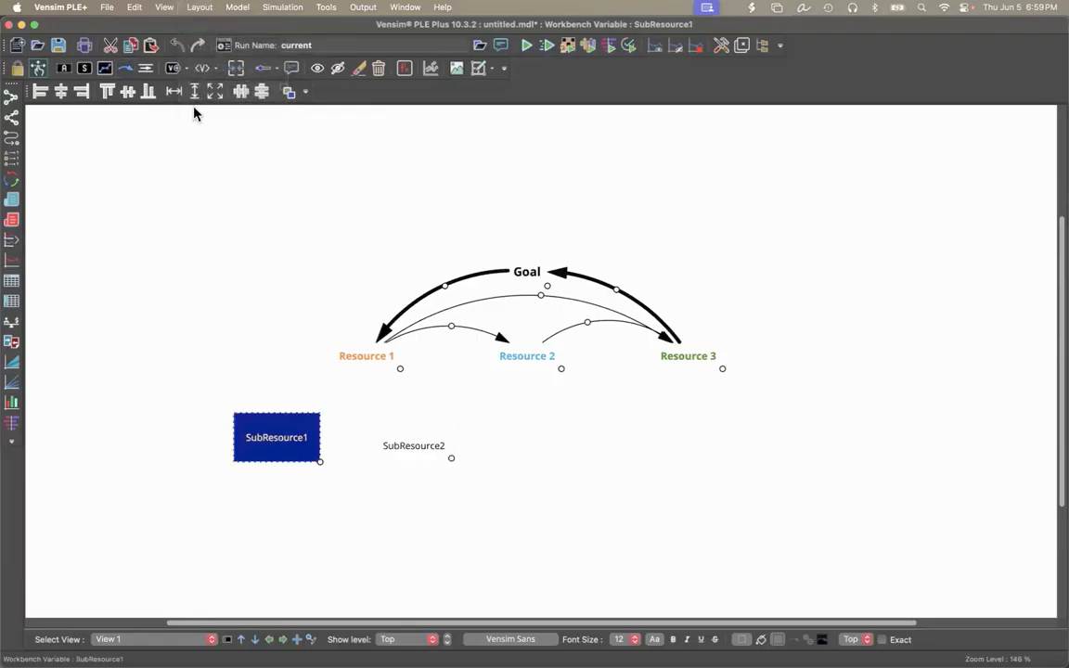
click(198, 10)
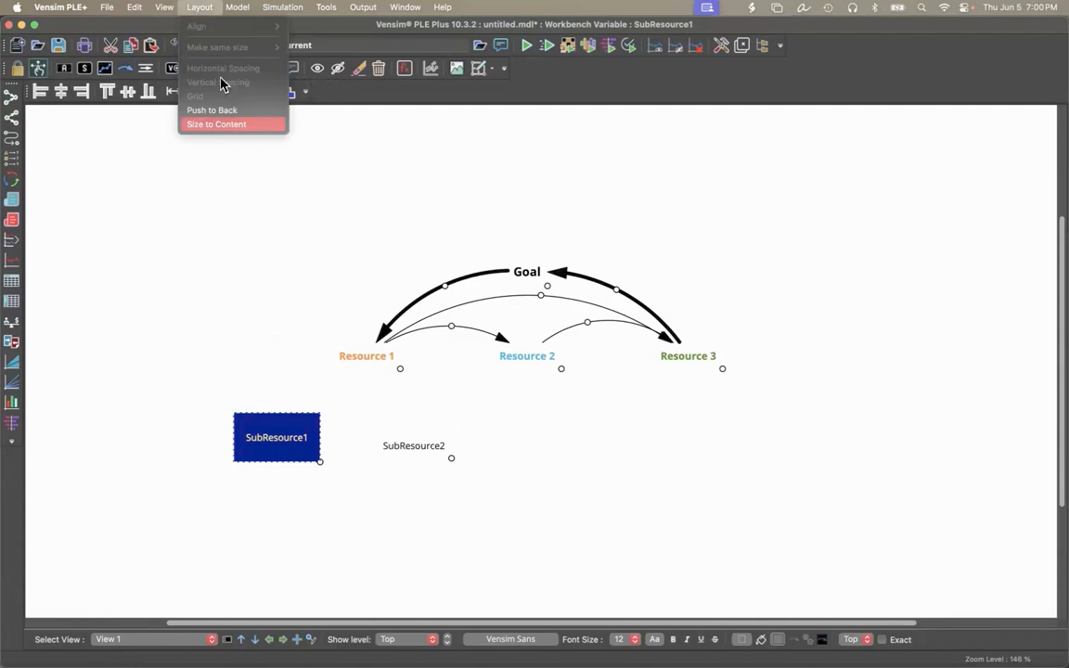
click(209, 124)
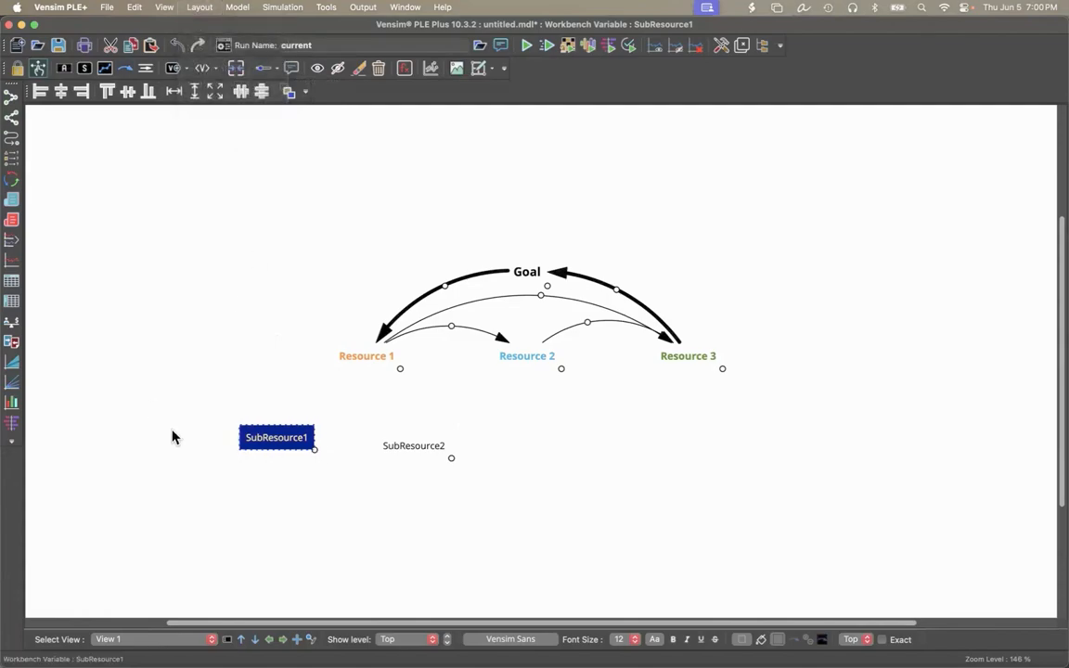
Draw arrows from SubResource1 and SubResource2 to Resource 1 and bend both outward.
click(124, 68)
mouse_move(285, 425)
mouse_down()
mouse_move(353, 358)
mouse_move(360, 336)
mouse_up()
drag(417, 430, 376, 339)
drag(317, 382, 296, 372)
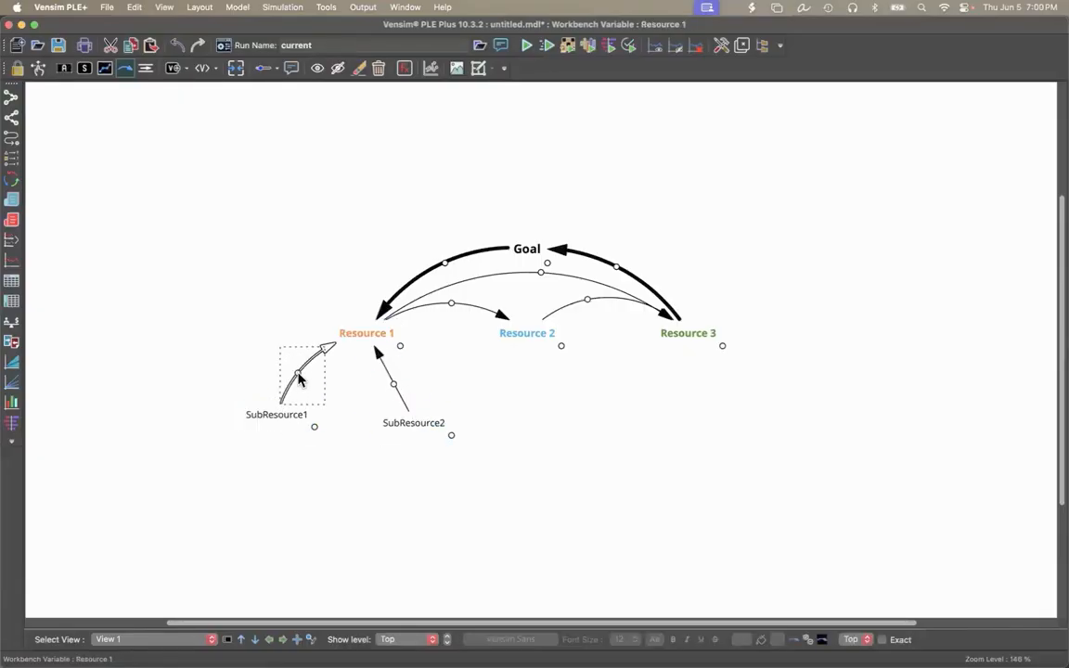
drag(394, 389, 412, 375)
Connect SubResource1 to SubResource2 with an arrow bowed downward, and move both variables slightly closer to Resource 1.
mouse_move(293, 422)
mouse_down()
mouse_move(317, 405)
mouse_move(411, 425)
mouse_up()
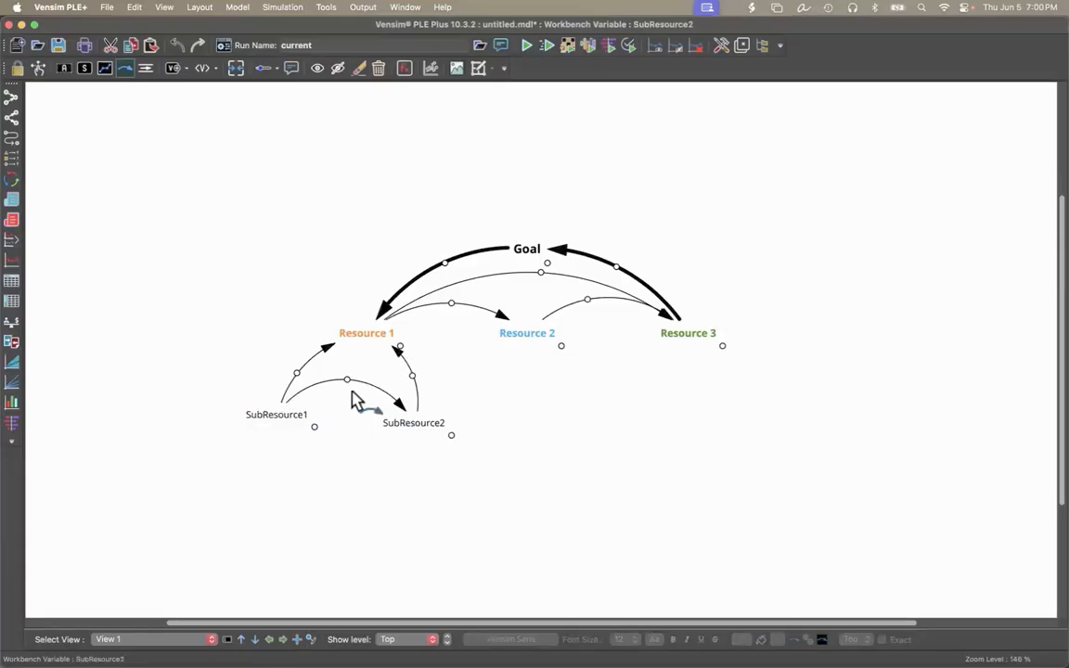
drag(349, 388, 352, 483)
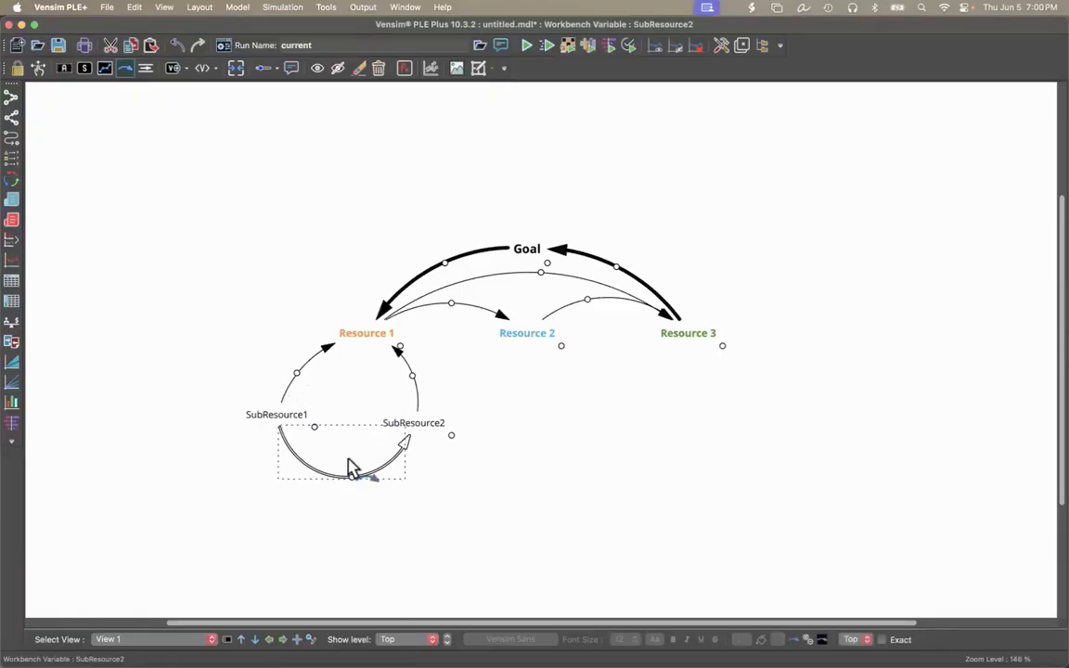
drag(299, 418, 311, 409)
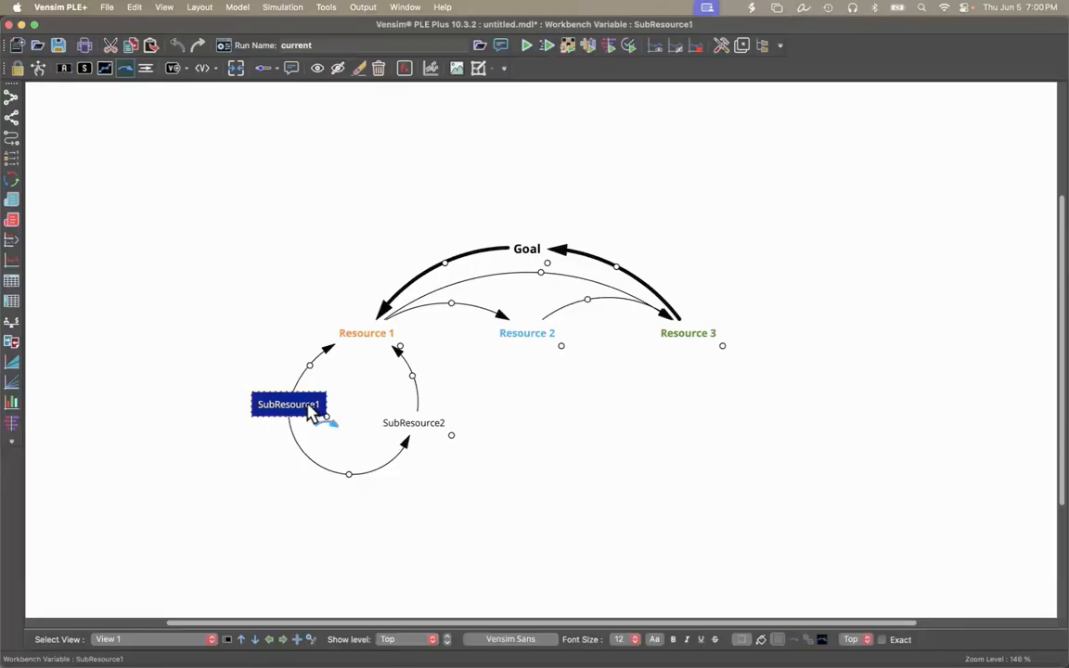
drag(409, 430, 413, 416)
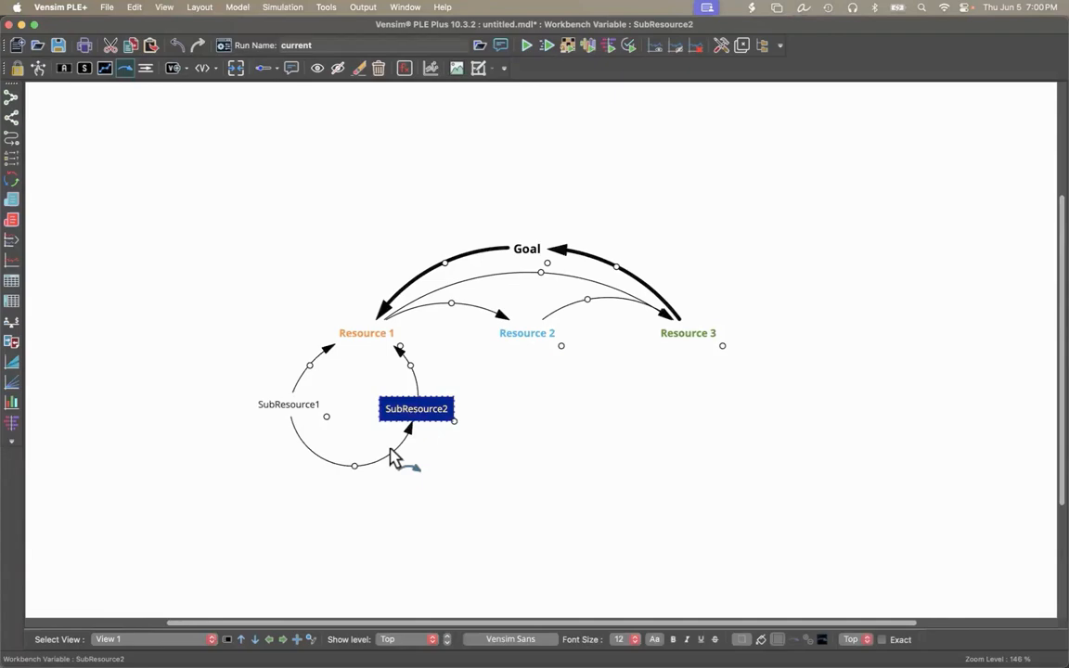
click(490, 522)
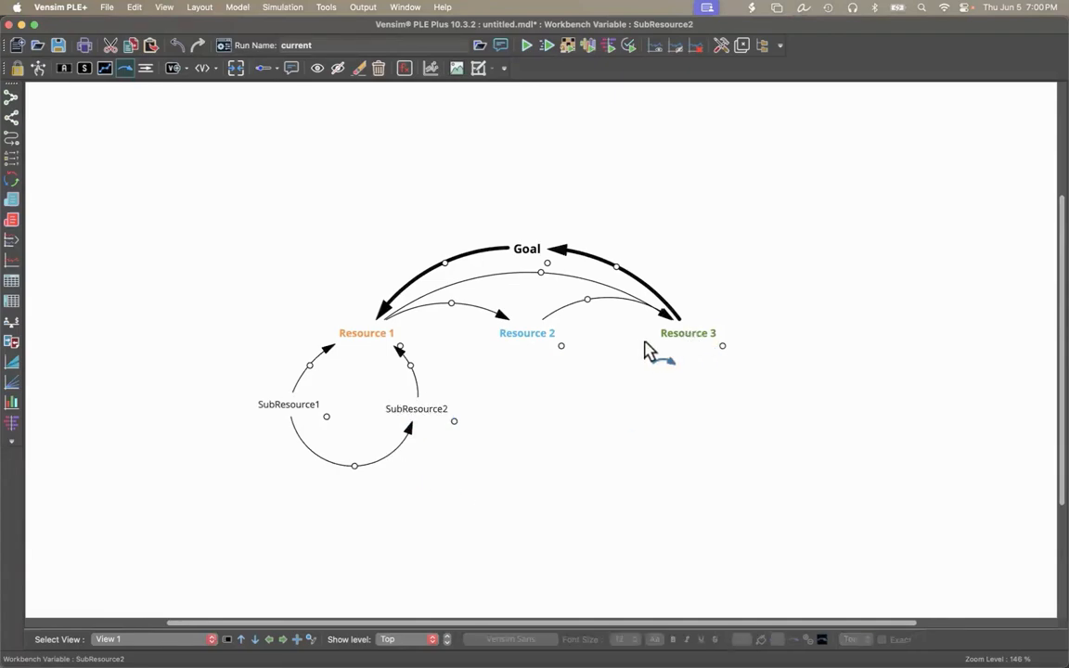
Draw a curved arrow from Resource 3 to SubResource2, passing through a point below and between them.
click(677, 342)
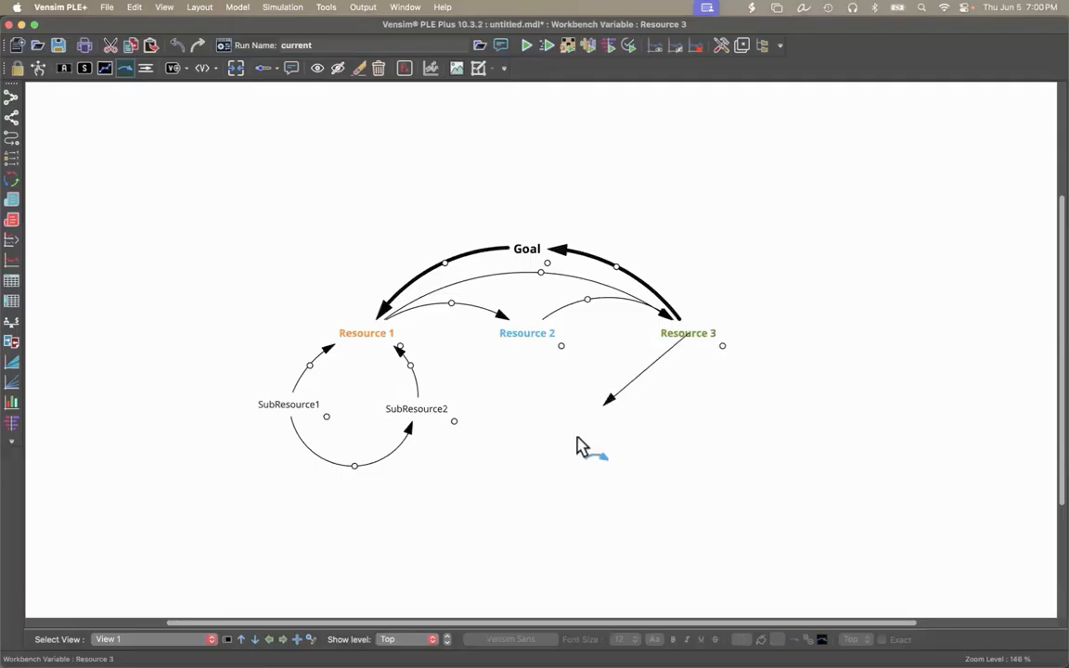
click(576, 438)
click(445, 424)
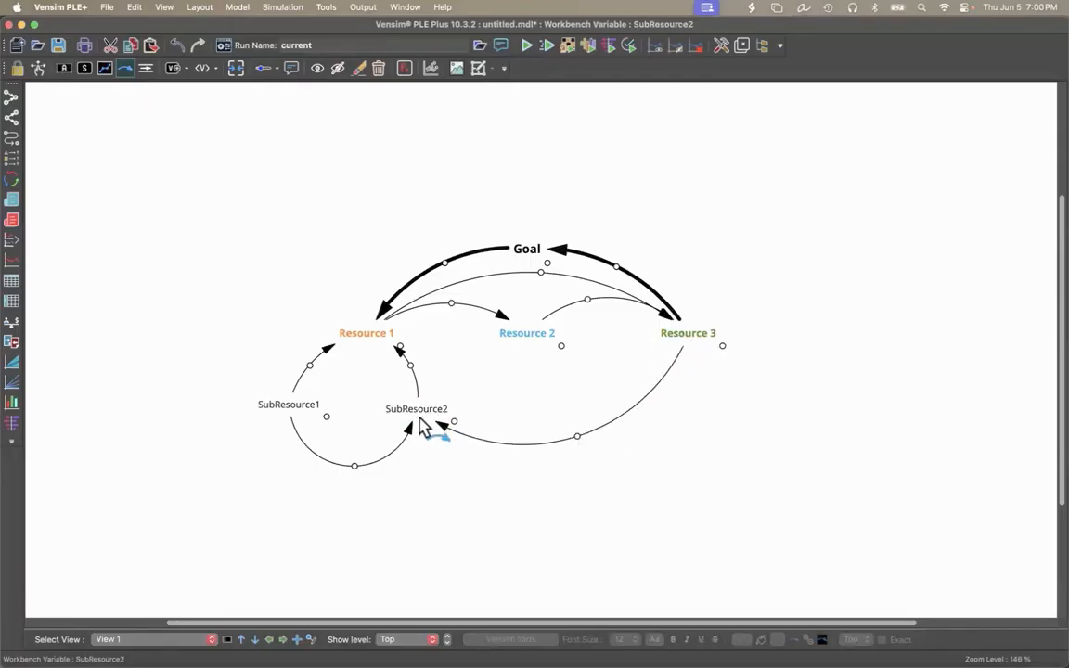
Set the line style of the arrow from Resource 3 to SubResource2 to Dots.
right_click(577, 438)
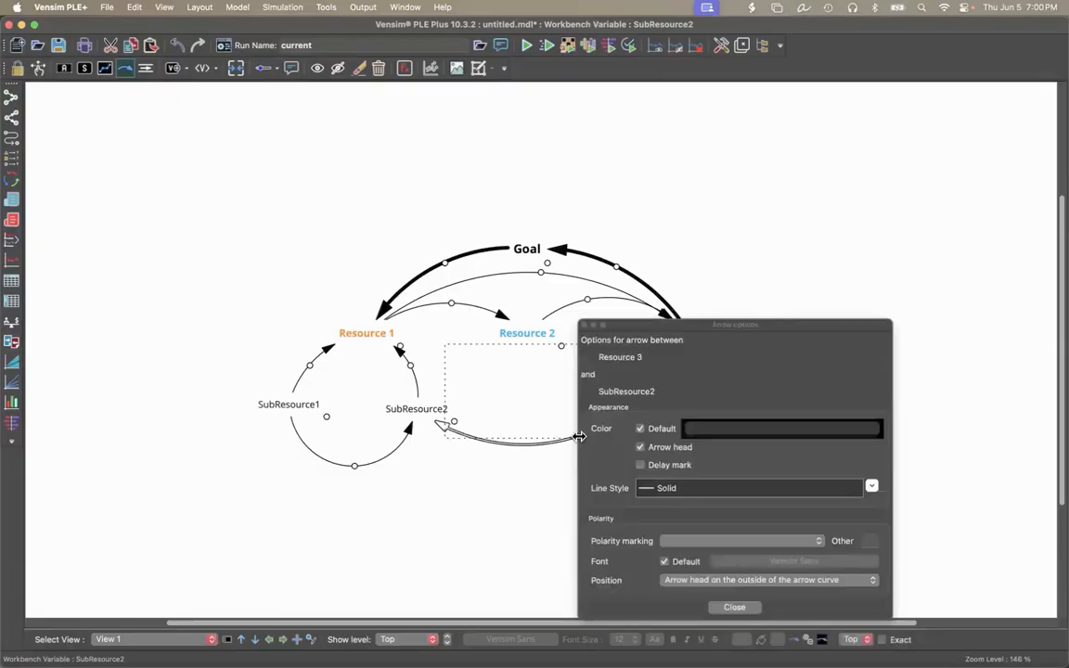
click(656, 488)
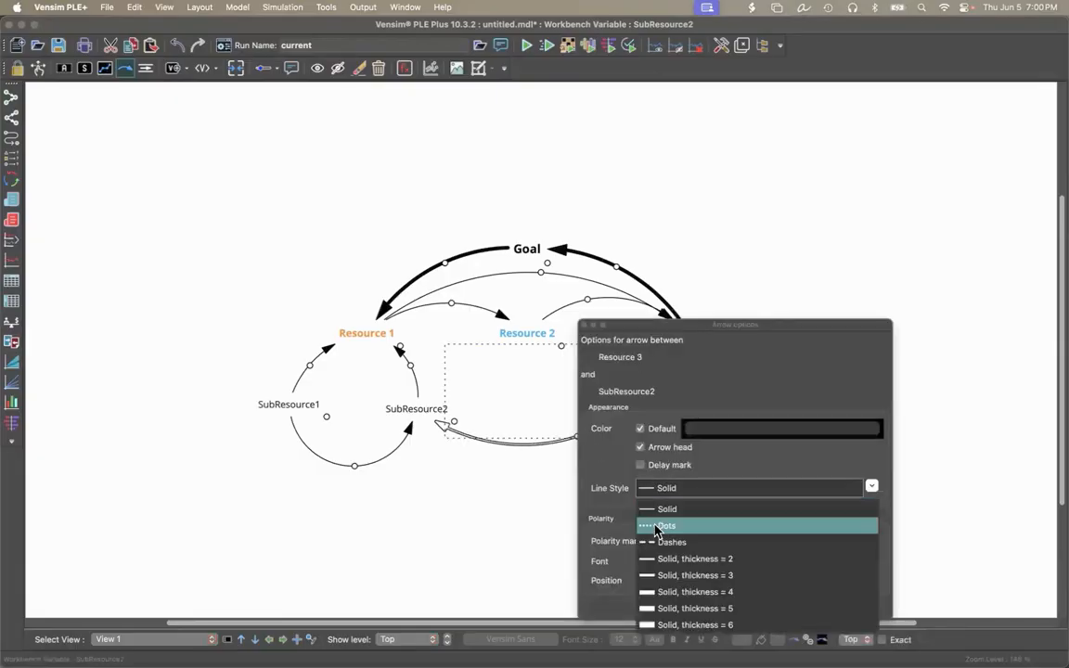
click(656, 527)
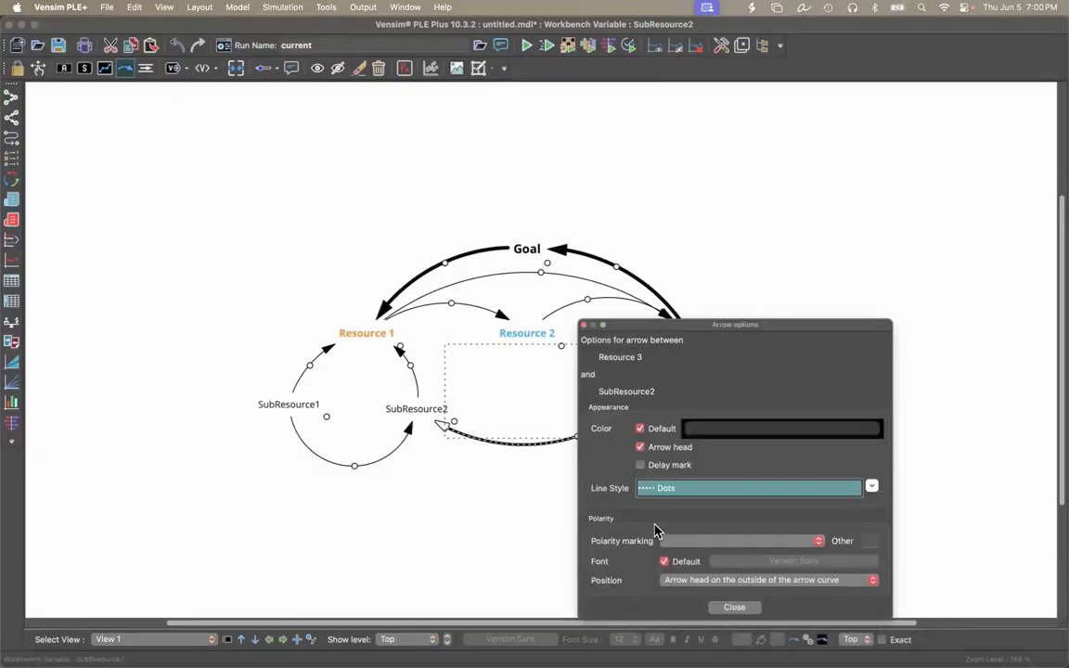
click(733, 607)
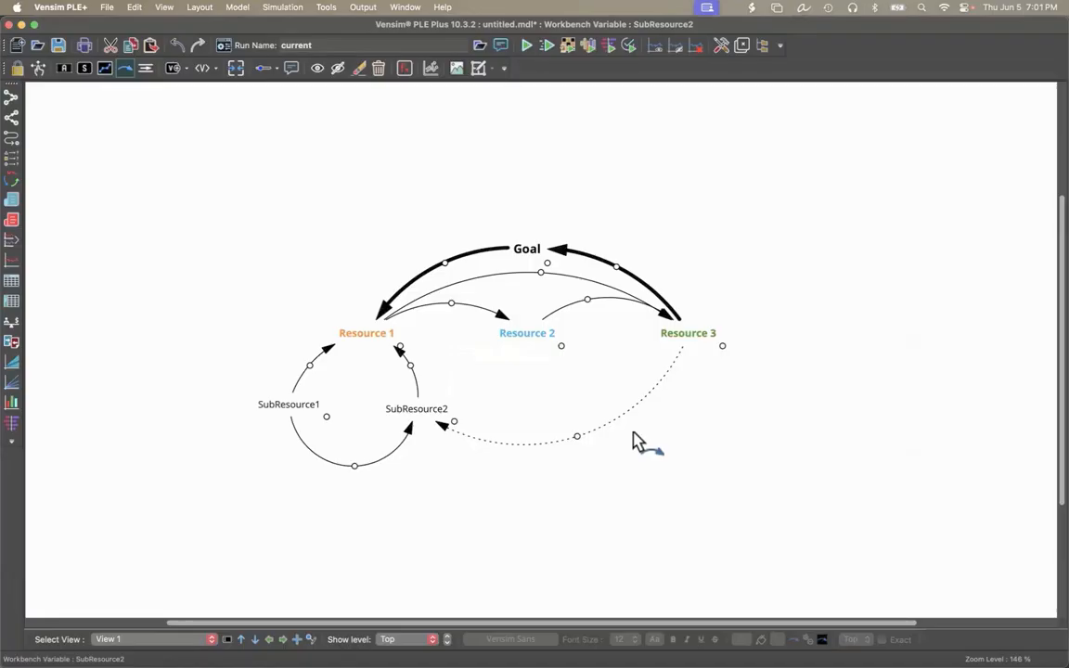
Set the page's paper size to US Legal, 8.50 by 14.00 inches.
click(106, 6)
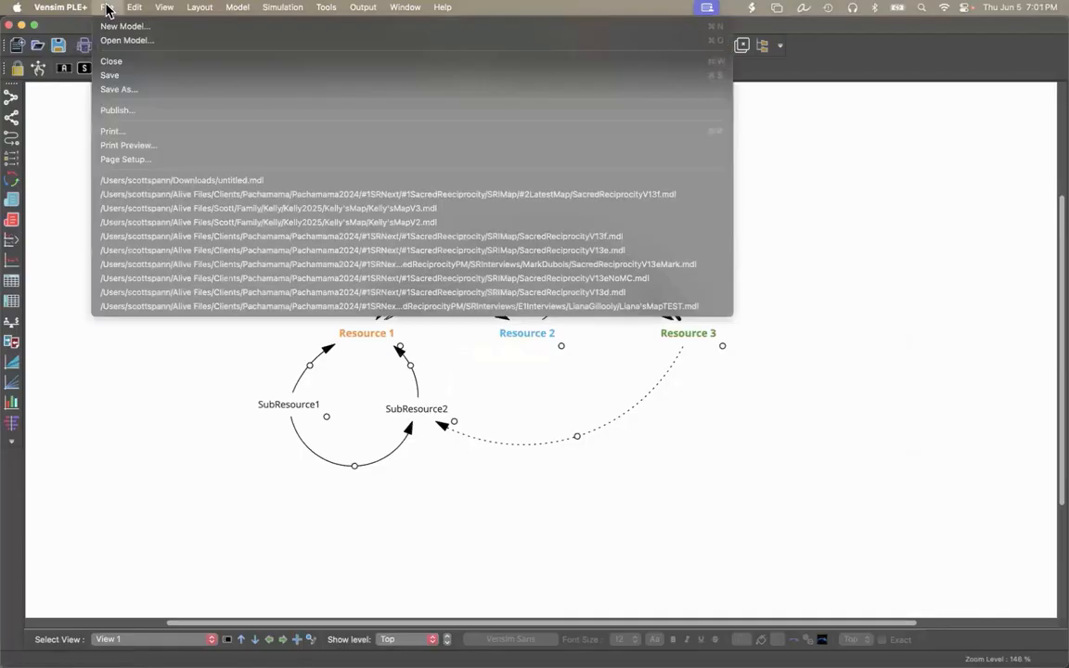
click(128, 160)
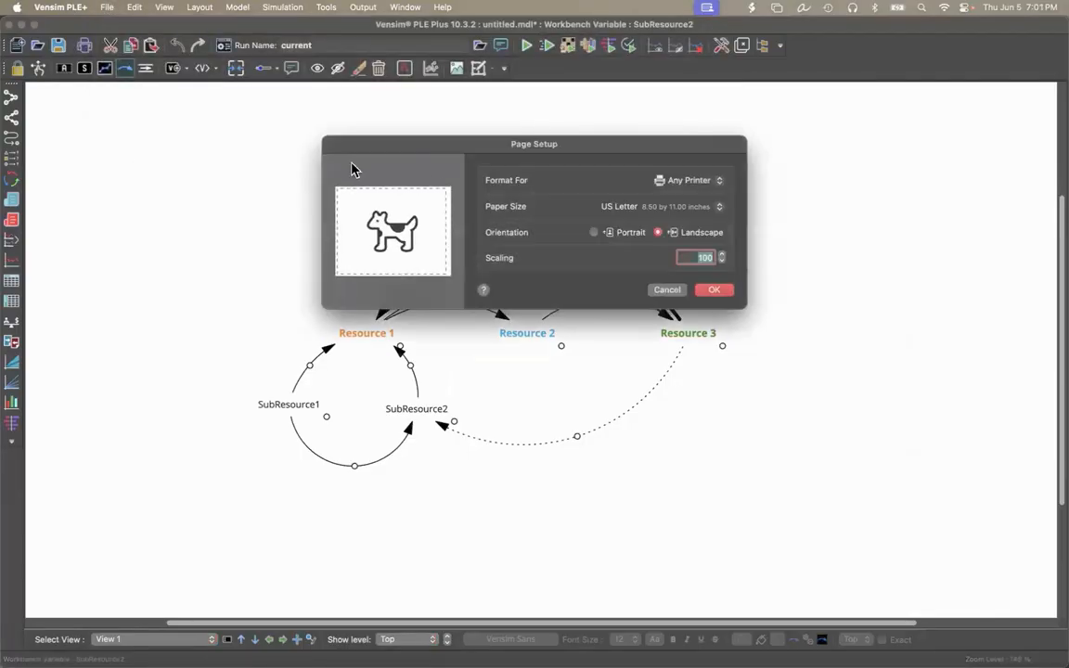
click(612, 208)
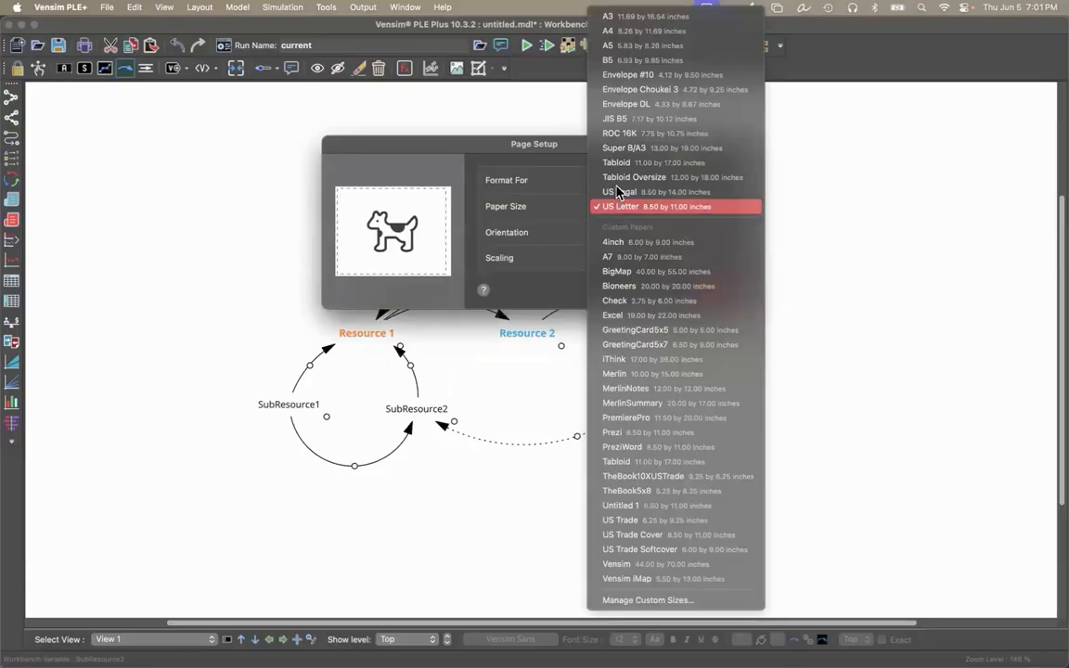
click(617, 191)
click(715, 291)
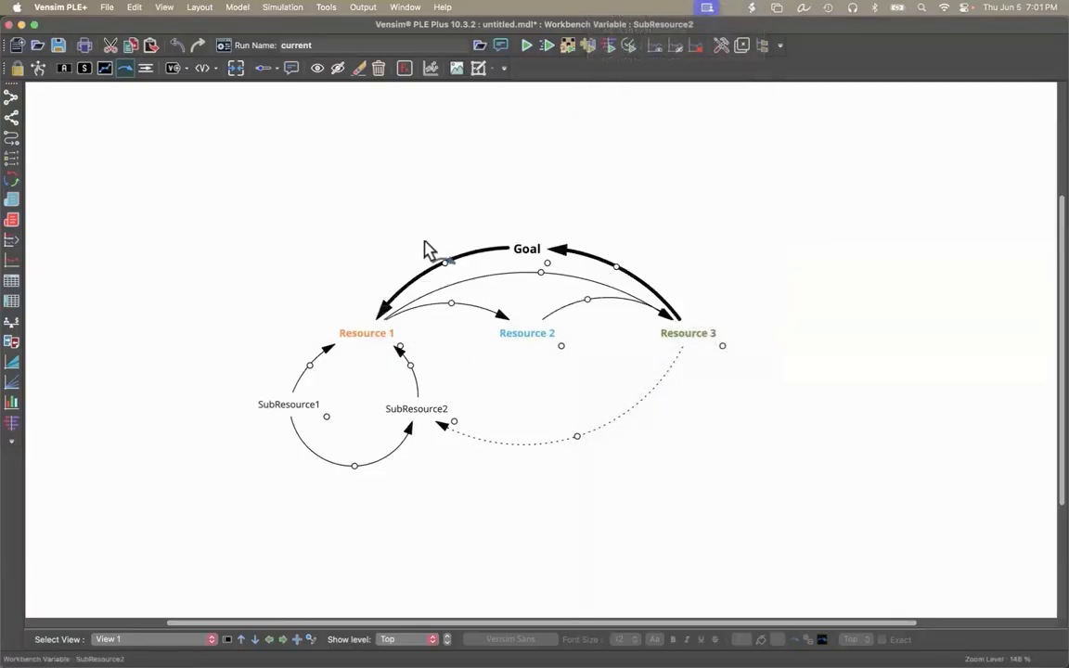
Check the map's page layout in a full-screen print preview, and close the preview.
click(109, 14)
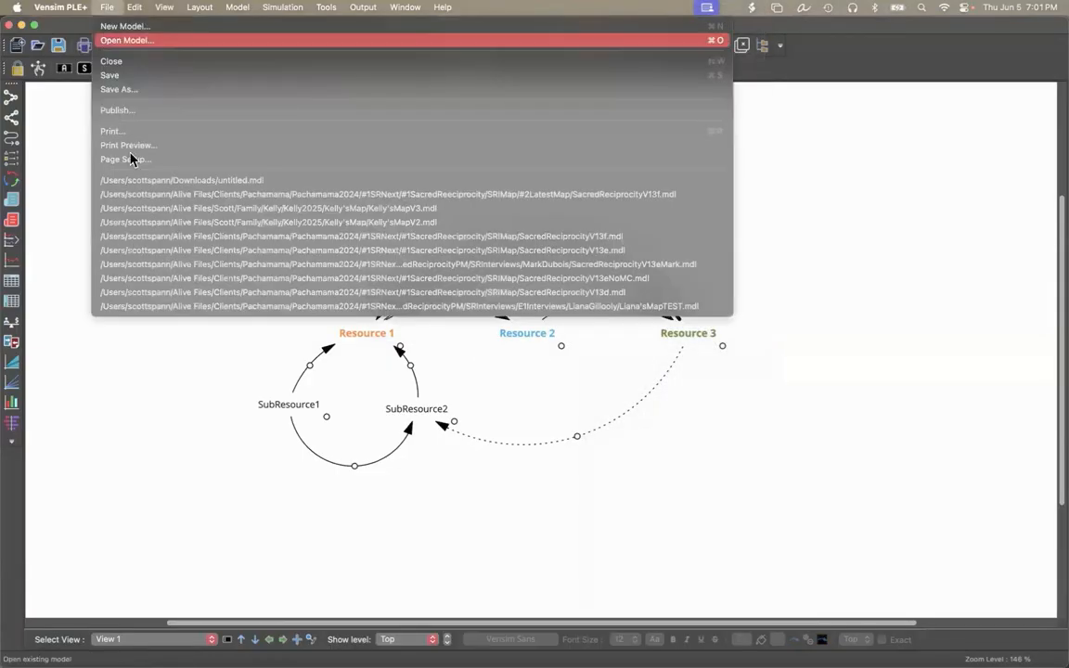
click(128, 142)
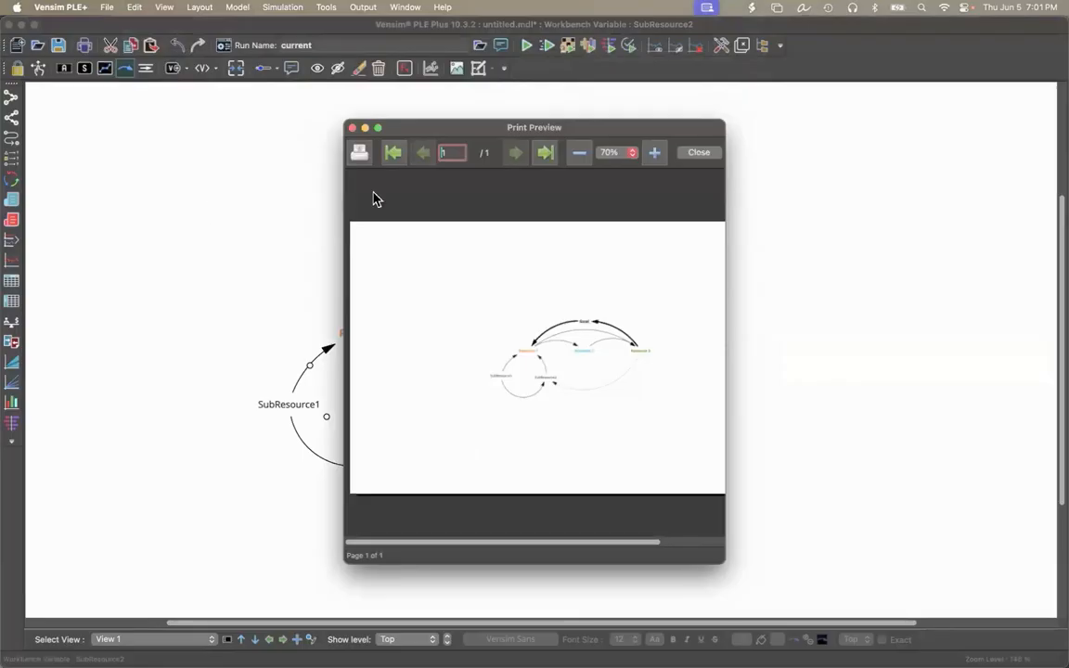
click(378, 127)
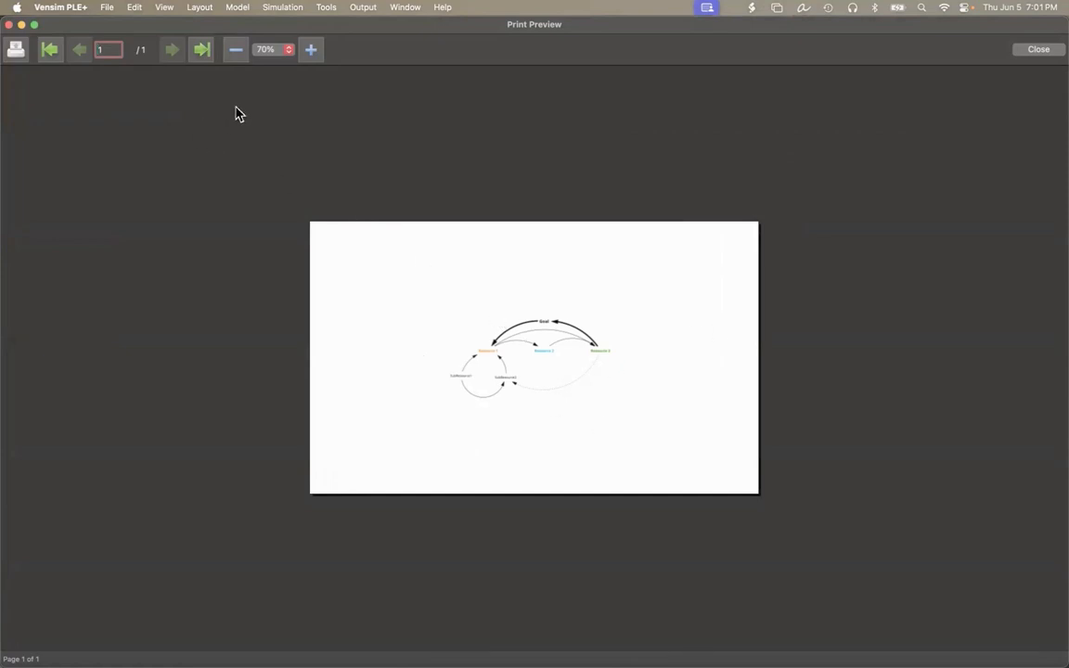
key(Escape)
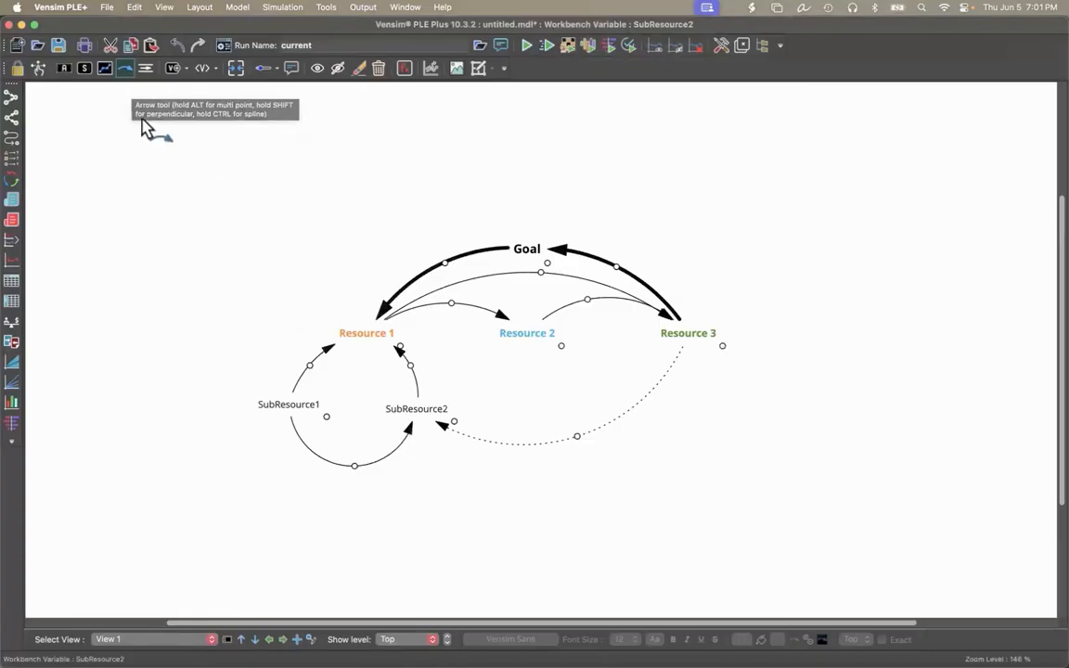
Save the map from the print dialog as a PDF named VensimTutorial in the Downloads folder.
key(super+p)
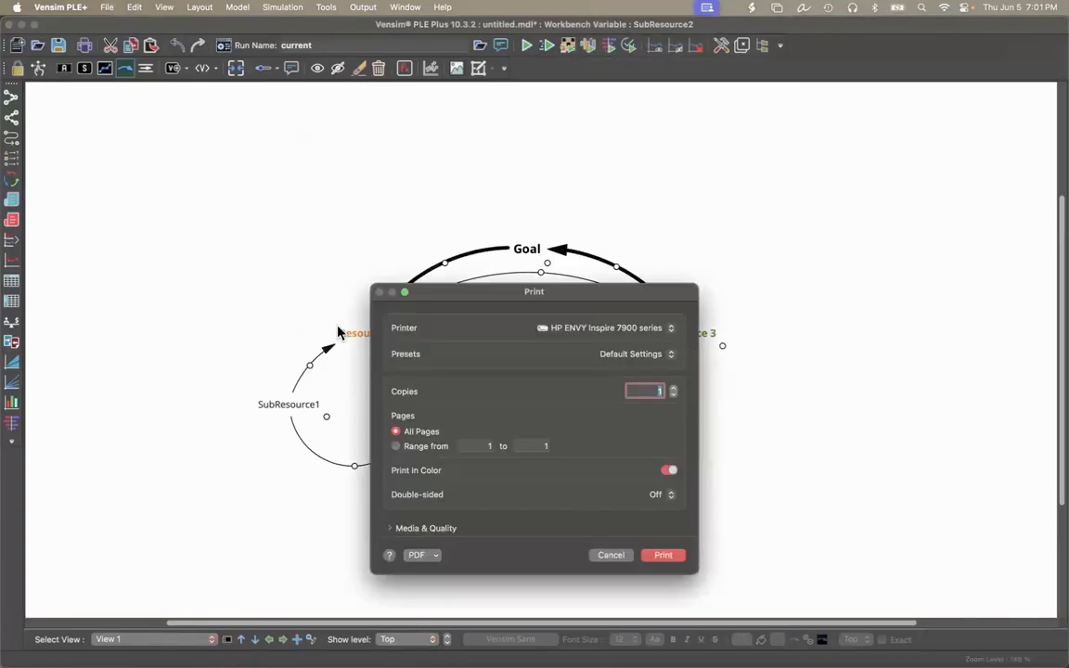
click(415, 556)
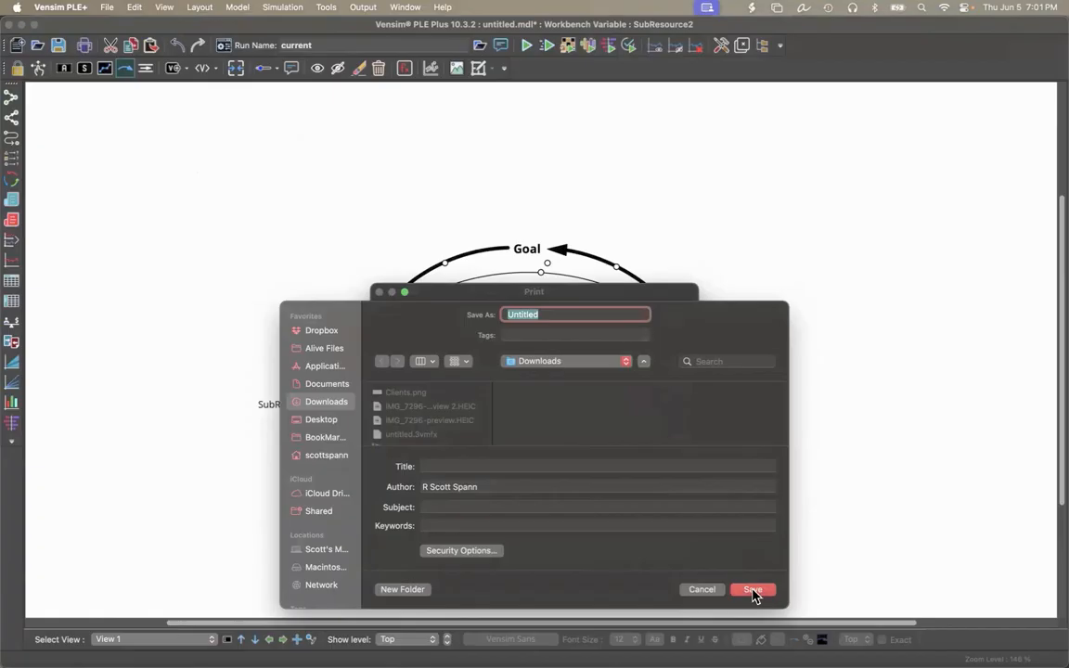
text(Ves)
text(simTutor)
text(ial)
click(753, 590)
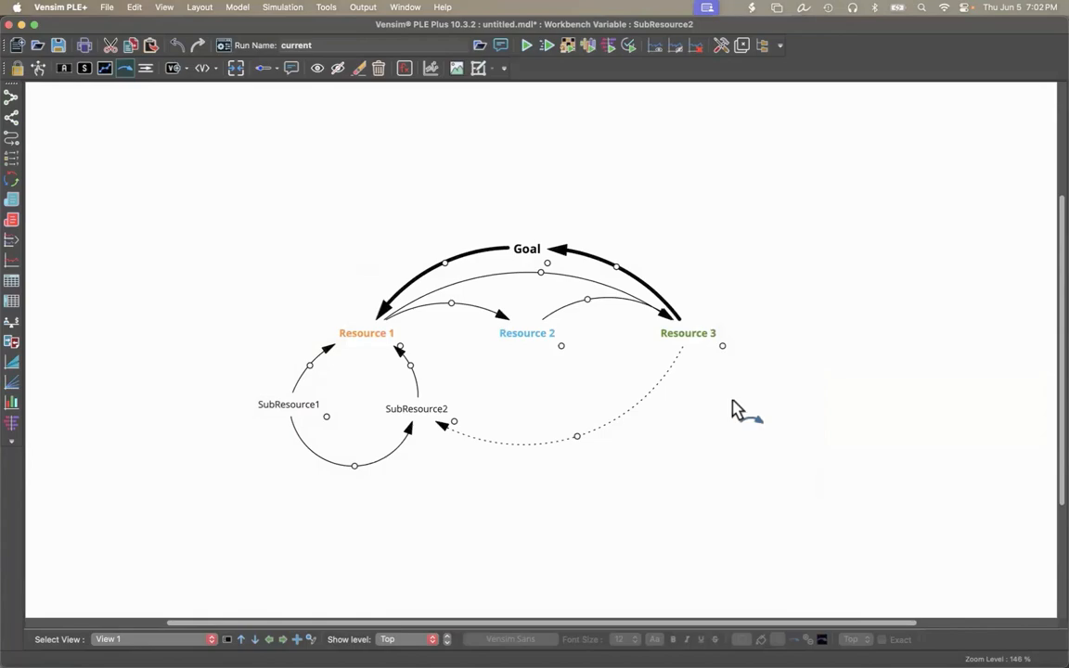
Switch to Finder, open VensimTutorial.pdf from the Downloads folder to check the exported map, and close the document.
key(super+Tab)
key(super+Tab)
key(super+Tab)
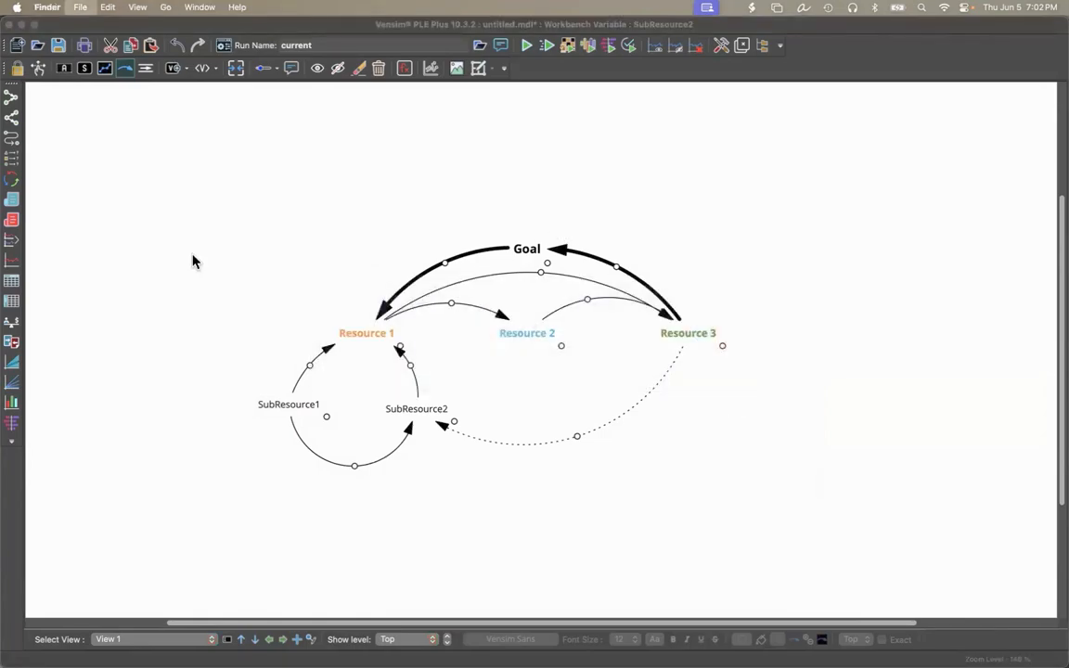
key(super+n)
click(311, 374)
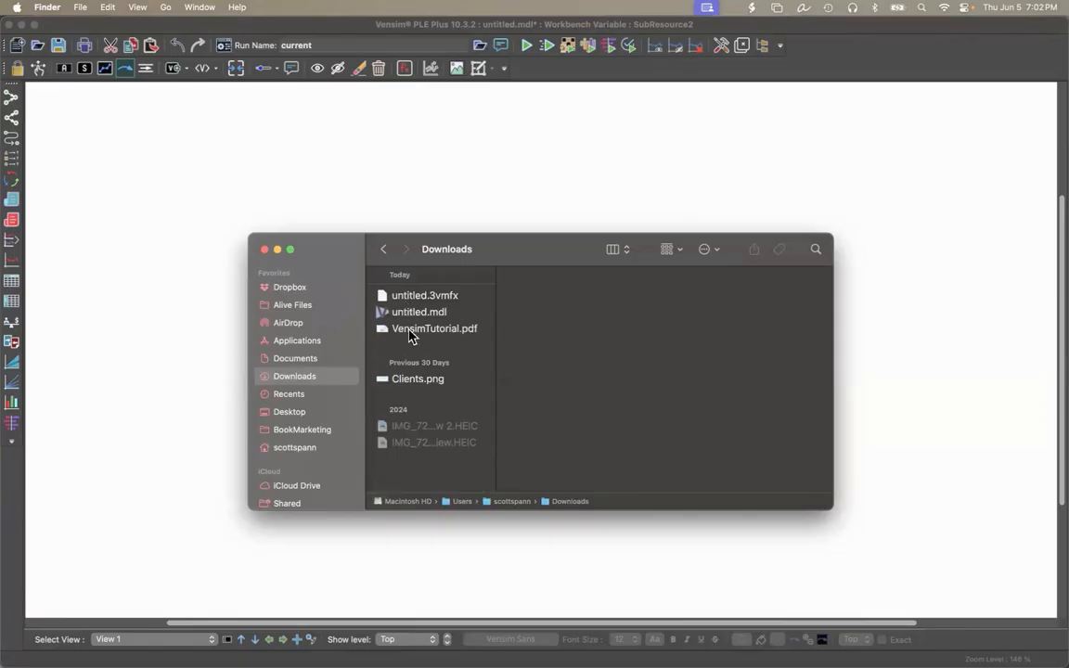
double_click(409, 330)
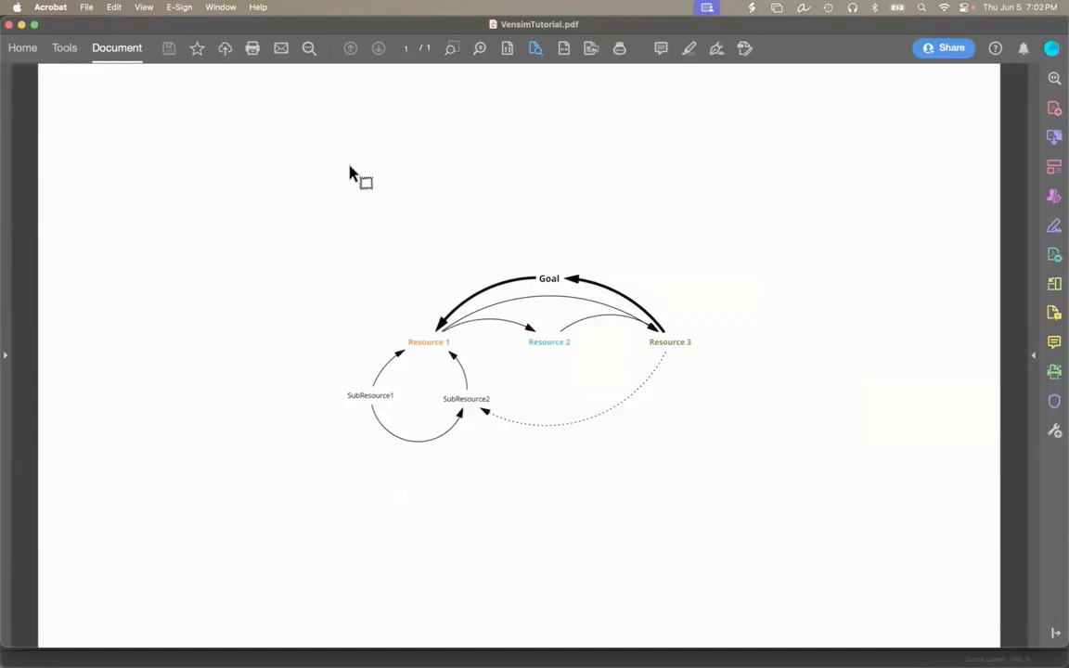
key(super+w)
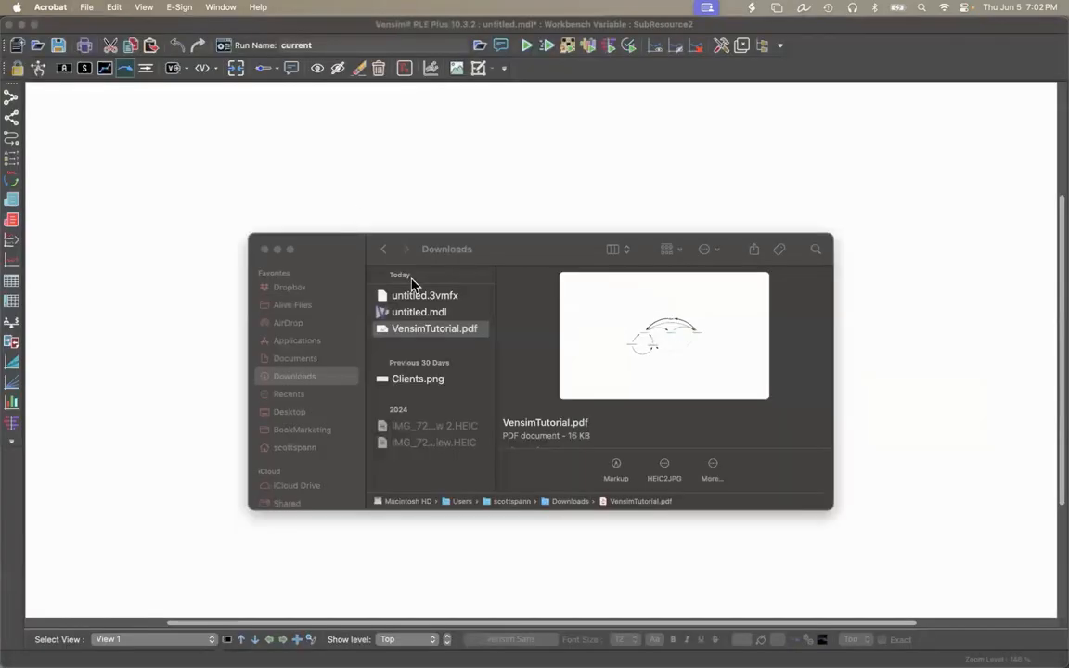
Open VensimTutorial.pdf from the Downloads folder in Preview and move its window lower on the screen.
right_click(455, 336)
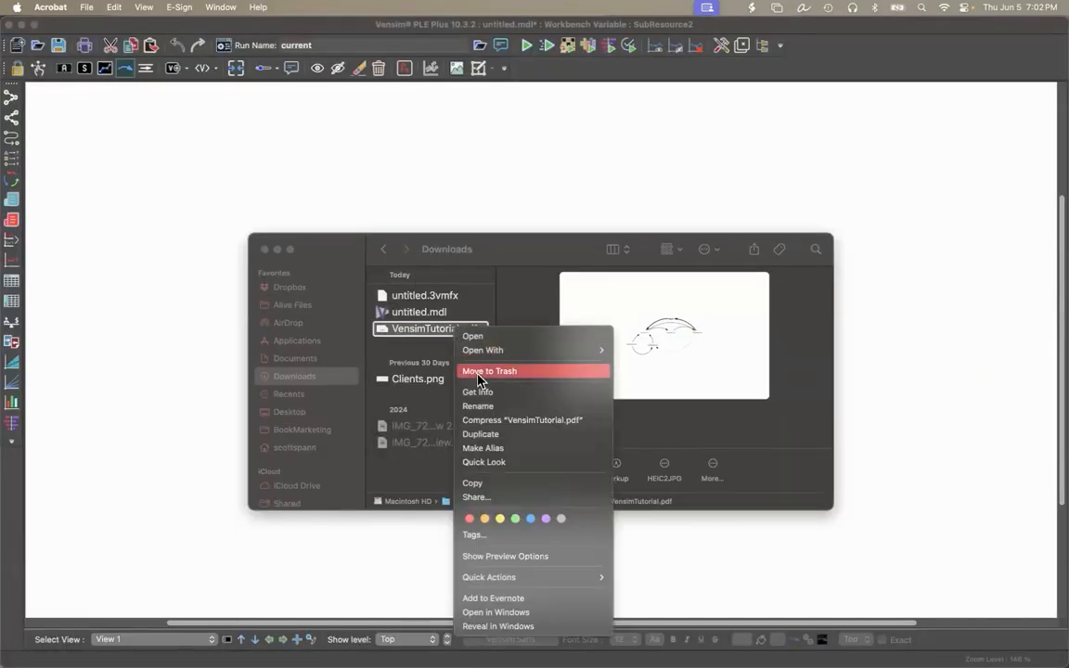
mouse_move(520, 350)
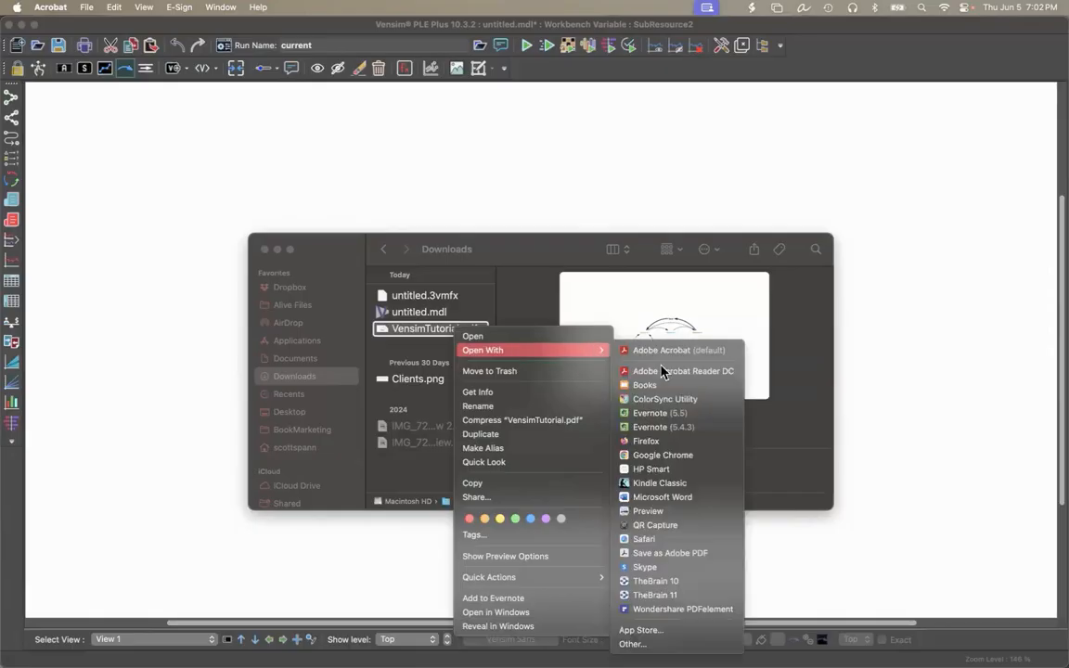
click(660, 512)
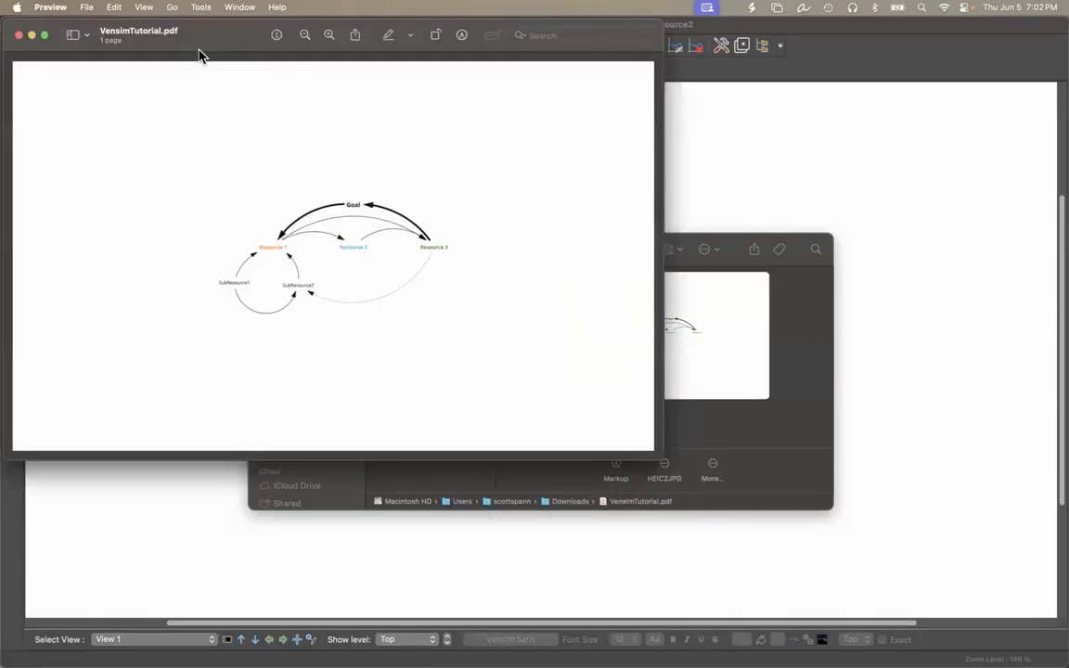
drag(177, 52, 207, 151)
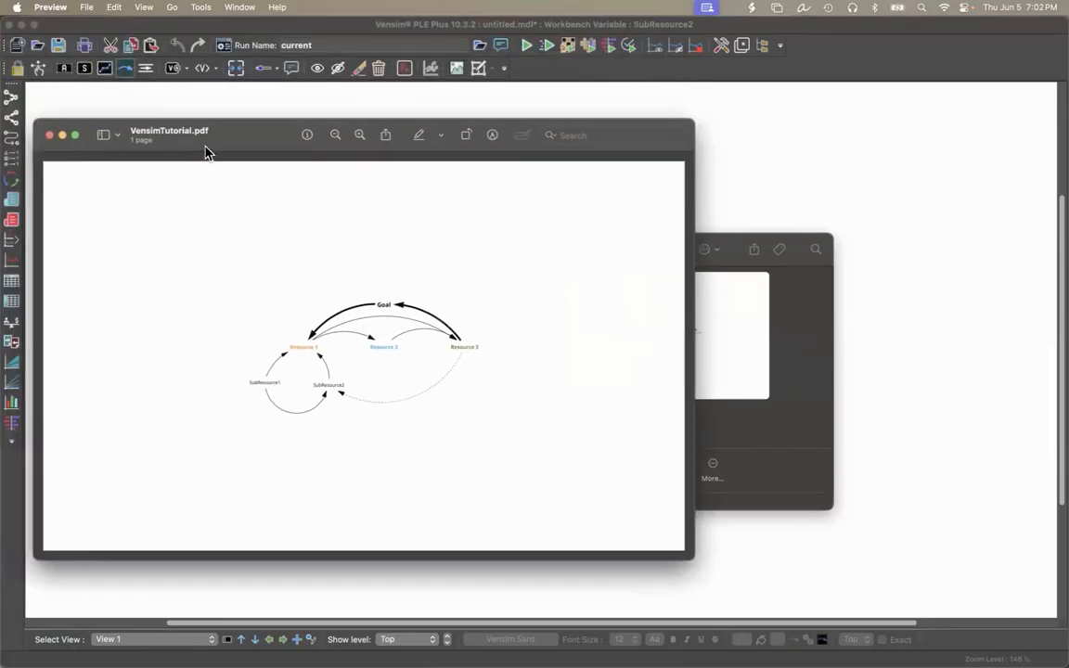
Crop the PDF page to a rectangular selection closely surrounding the whole diagram, using Preview's markup tools.
click(492, 134)
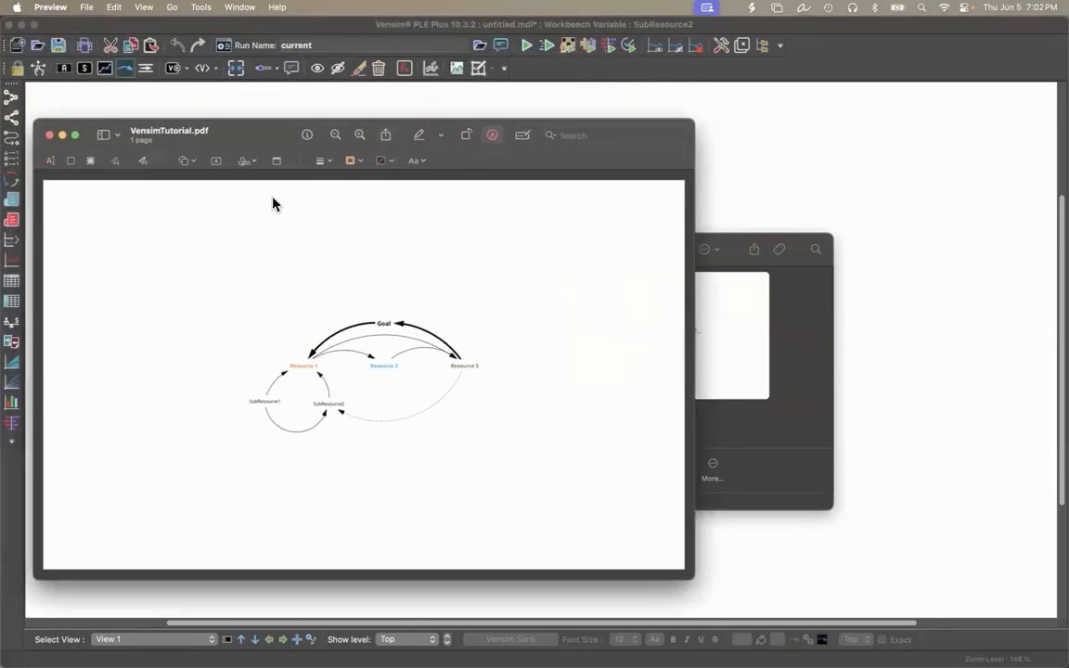
click(72, 162)
drag(236, 449, 515, 300)
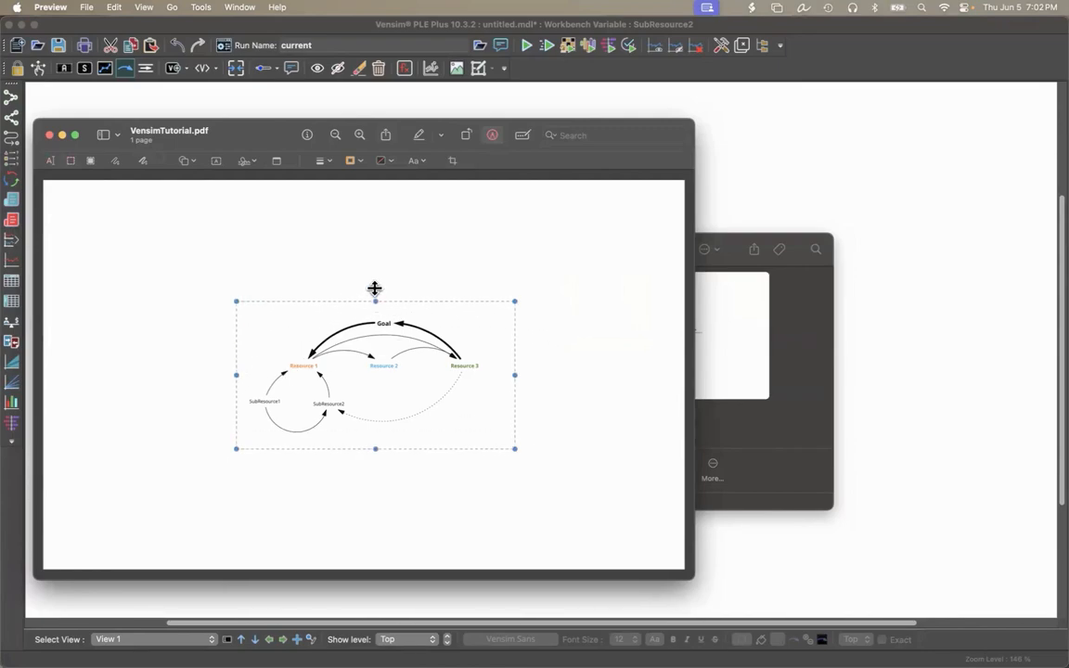
drag(375, 304, 376, 310)
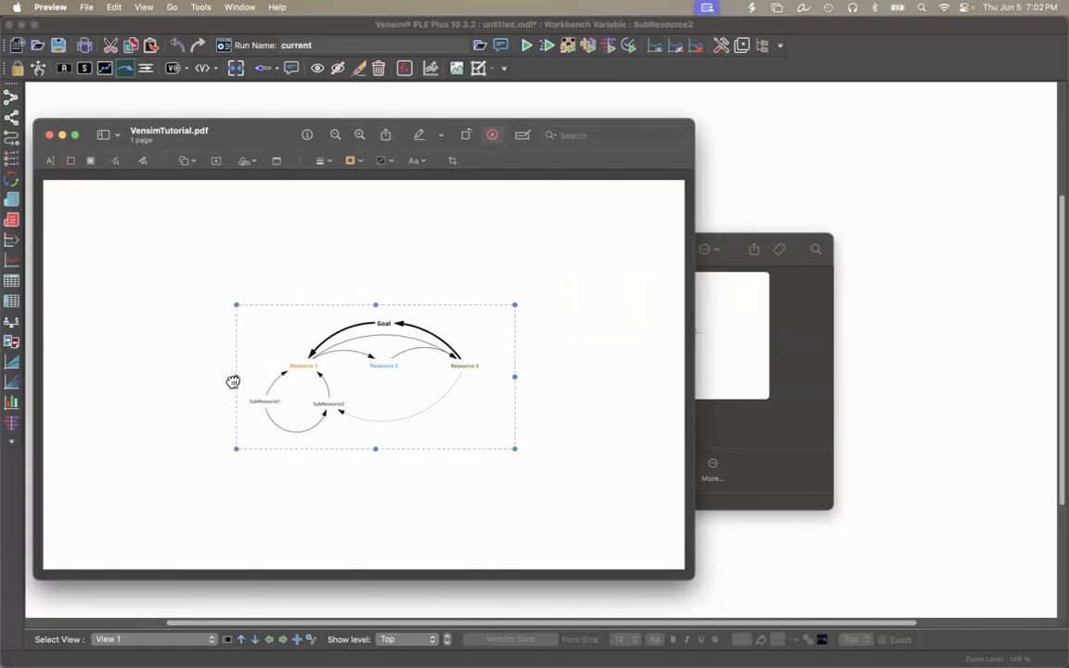
drag(243, 383, 240, 381)
click(453, 163)
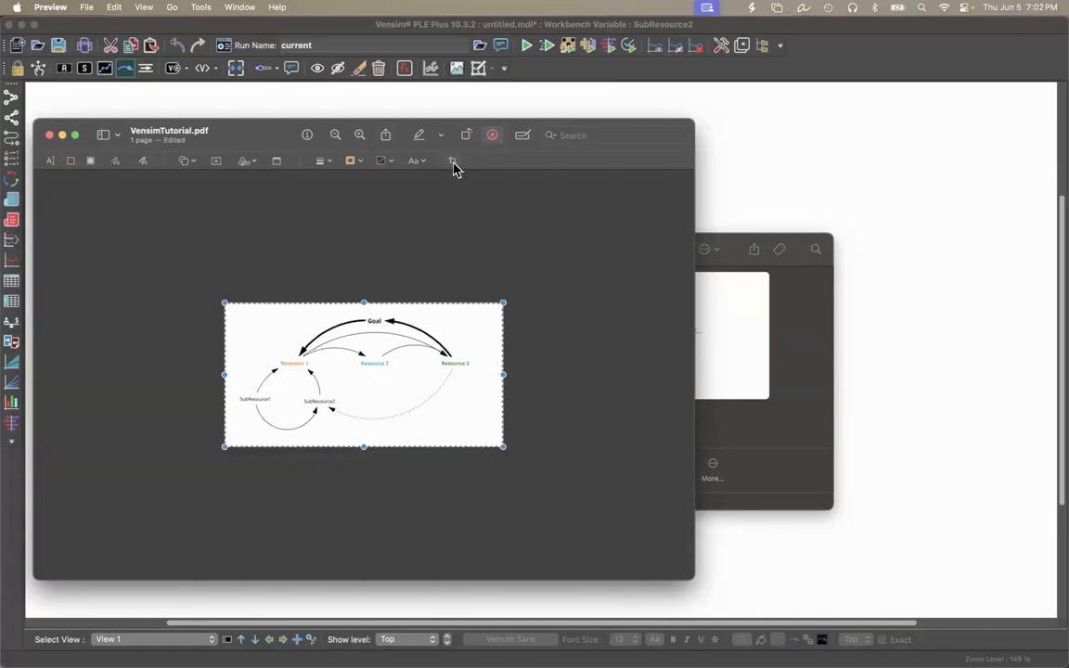
Close the cropped PDF and reopen VensimTutorial.pdf from Downloads in Acrobat to check the crop.
key(super+w)
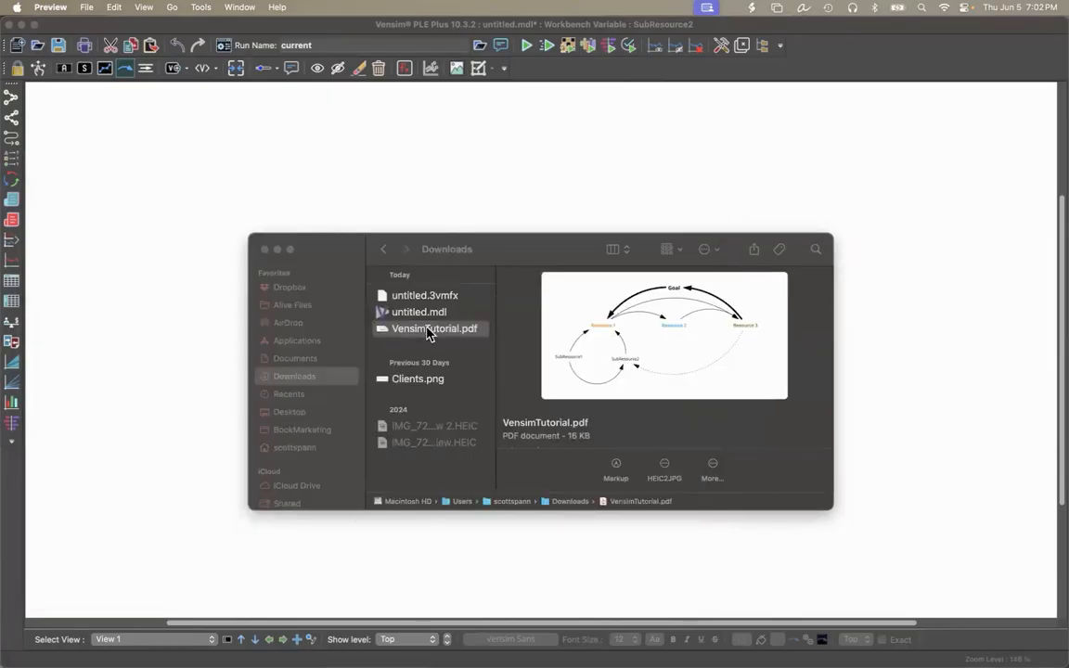
double_click(429, 330)
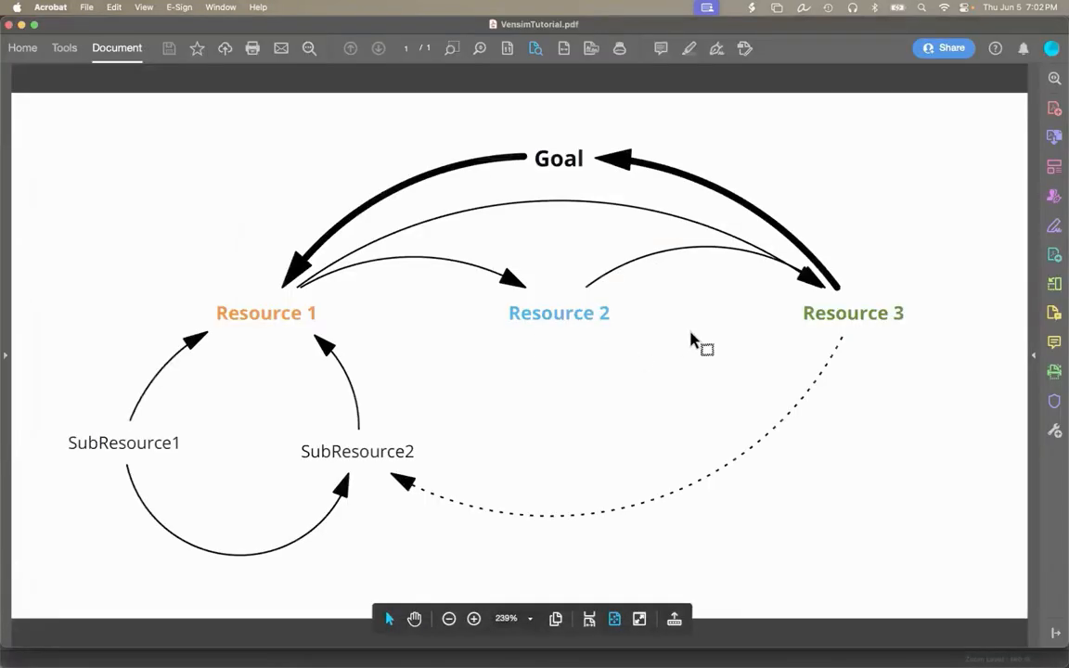